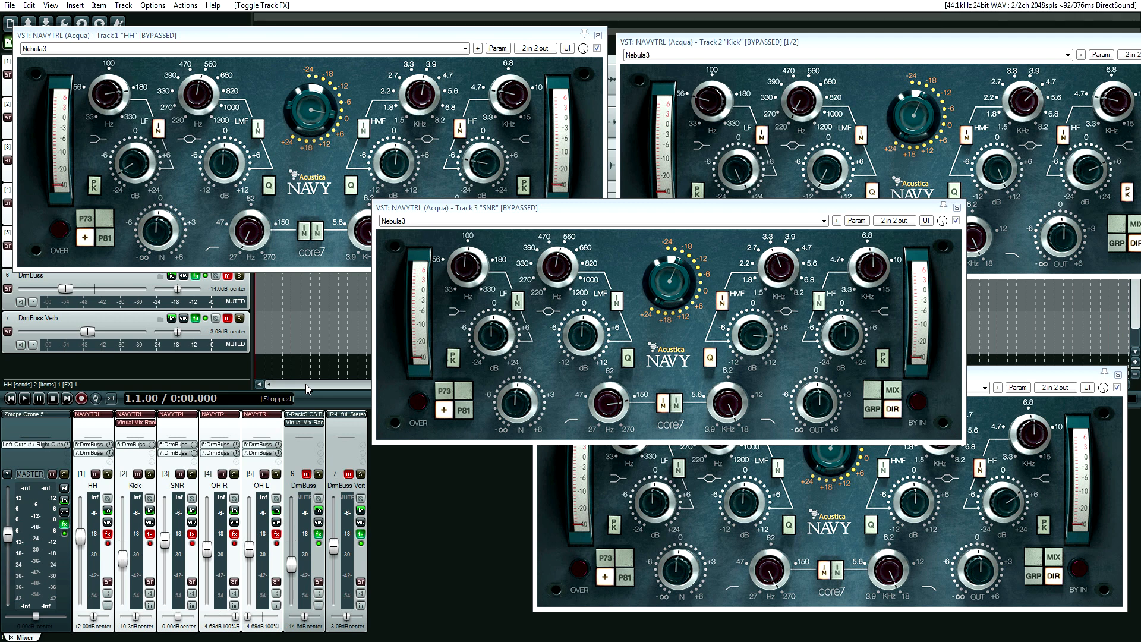
Compare the five drum tracks with their NAVY effects enabled and bypassed during playback, ending with the effects enabled
click(277, 544)
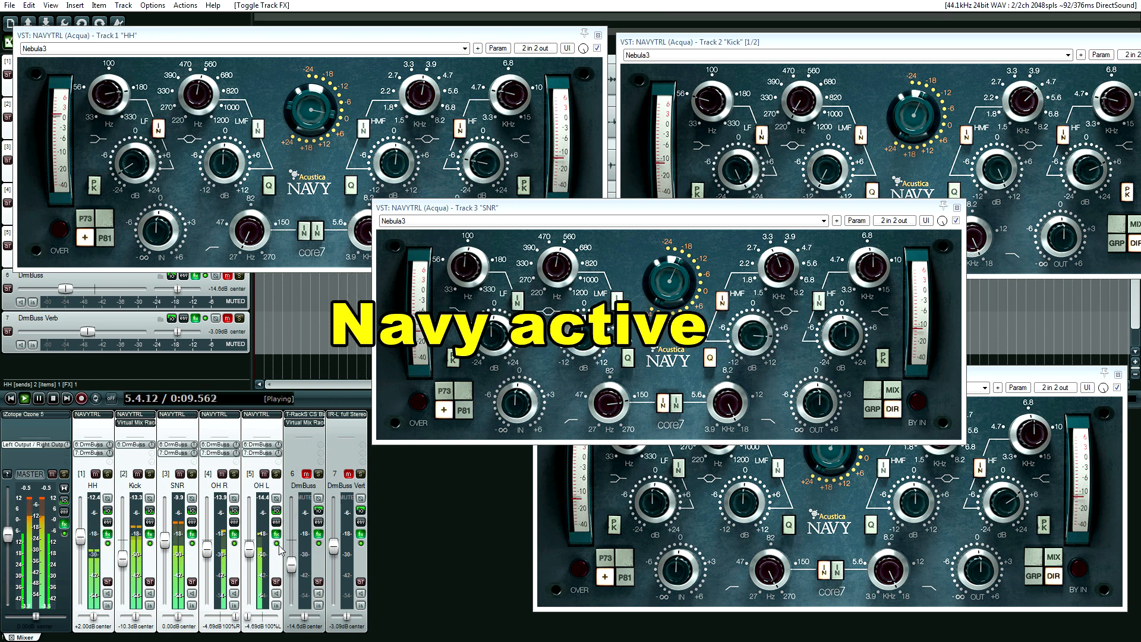
click(277, 543)
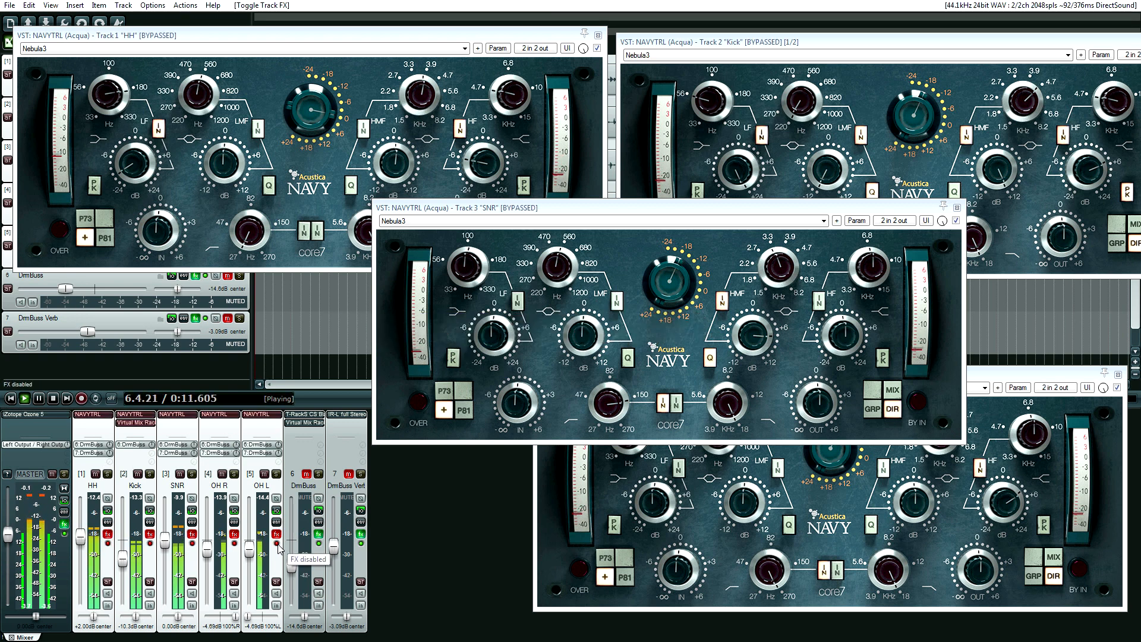
click(277, 543)
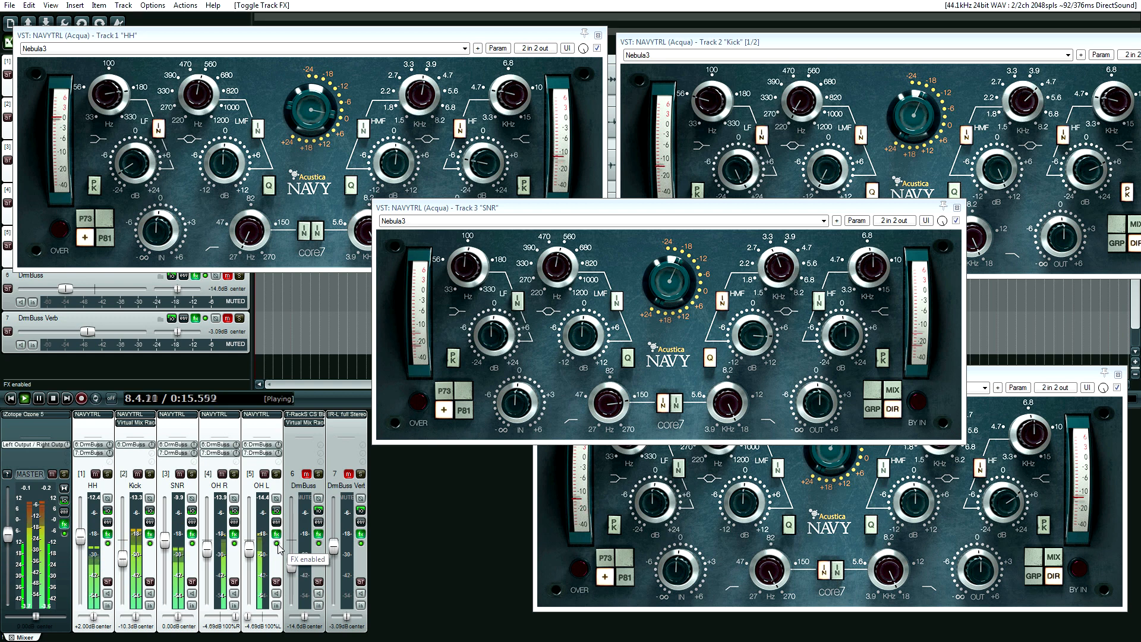
click(278, 544)
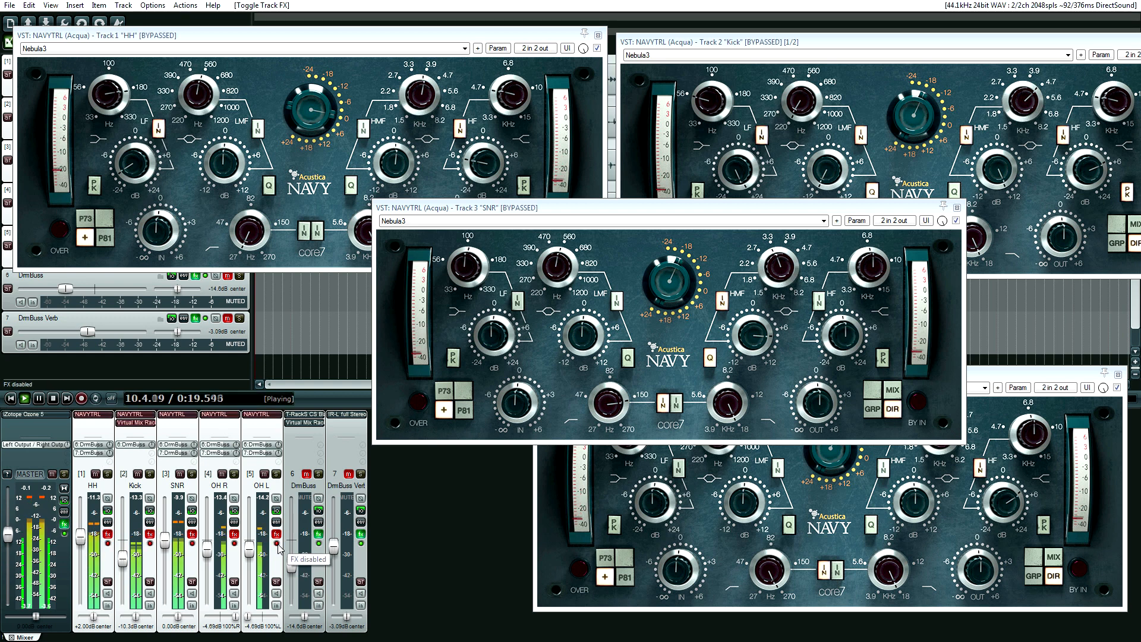
click(277, 544)
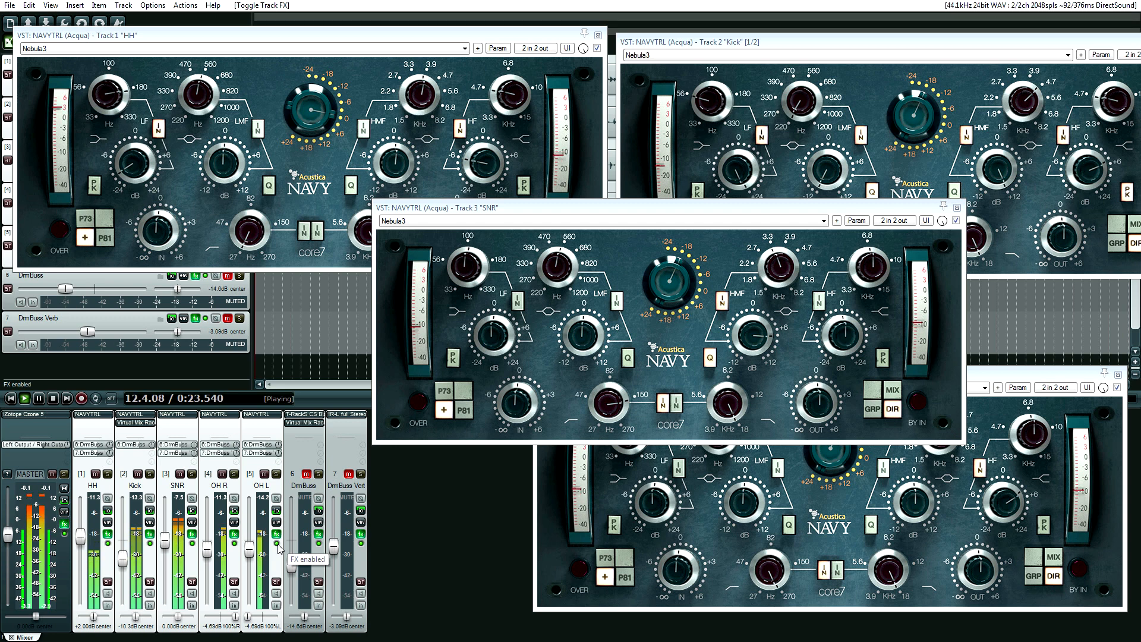
click(277, 544)
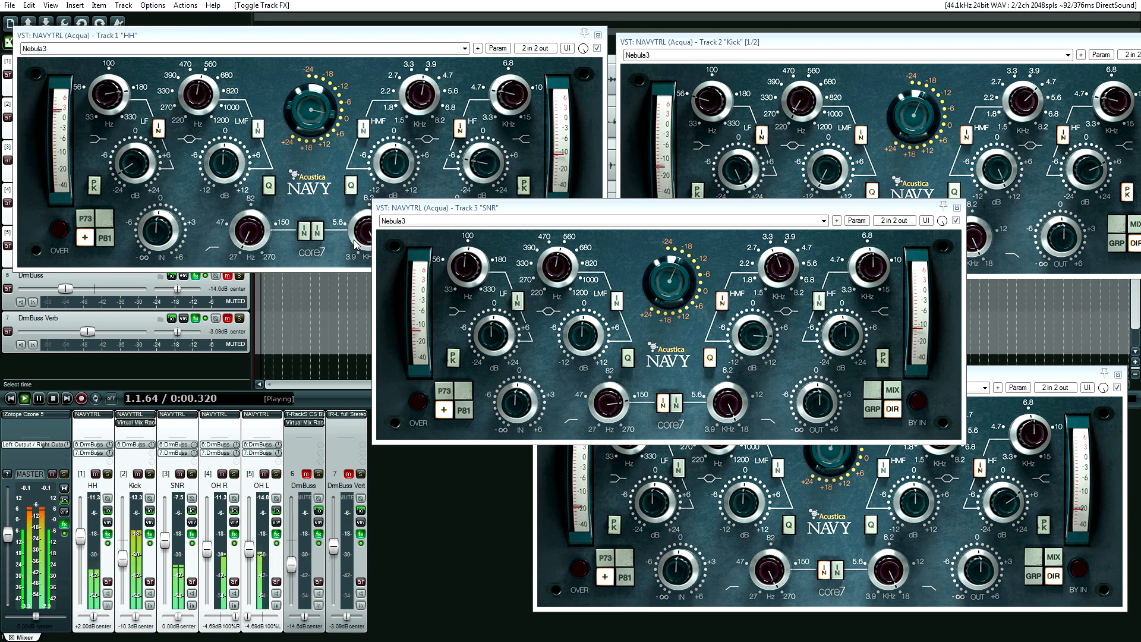
Close the HH and Kick NAVY windows and arrange the SNR and OH L plugin windows side by side above OH R
click(598, 35)
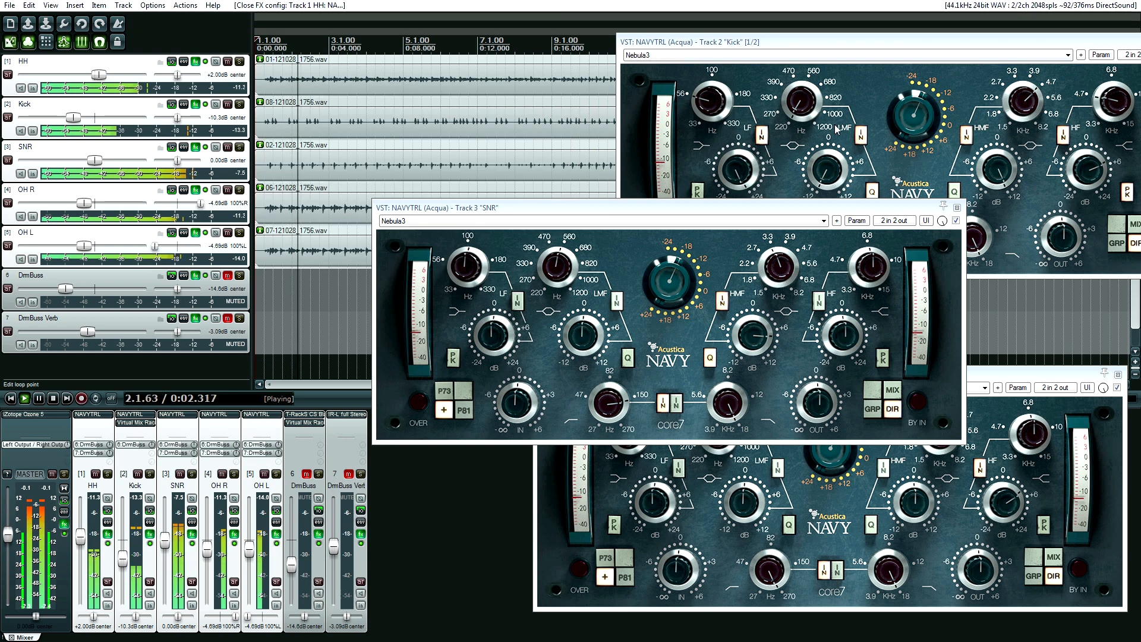
drag(930, 208, 570, 100)
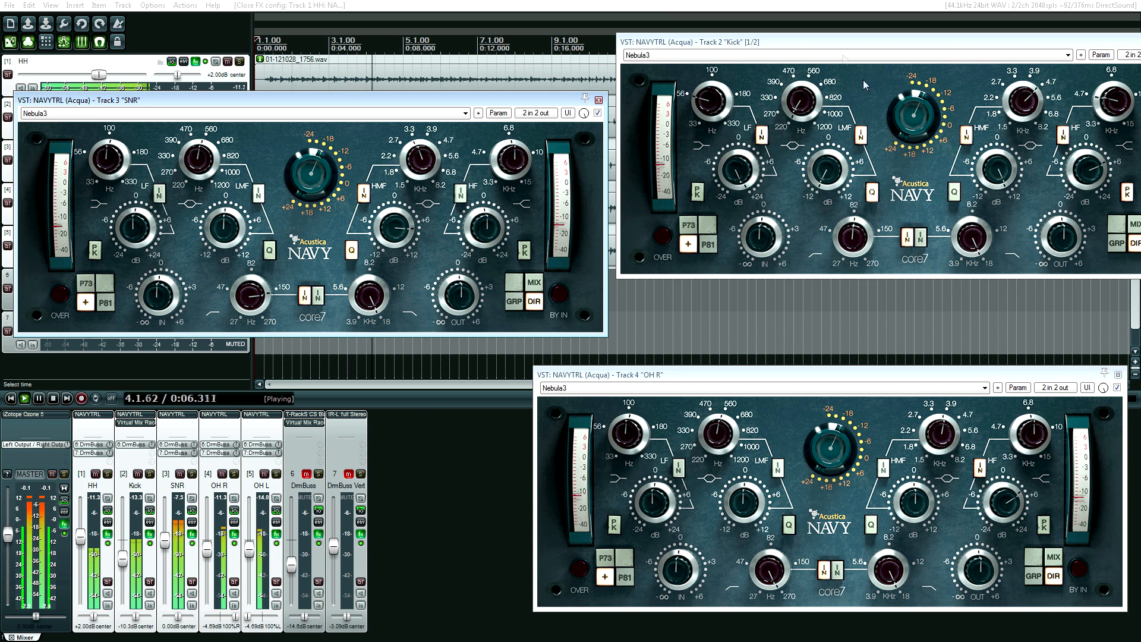
drag(876, 41, 638, 67)
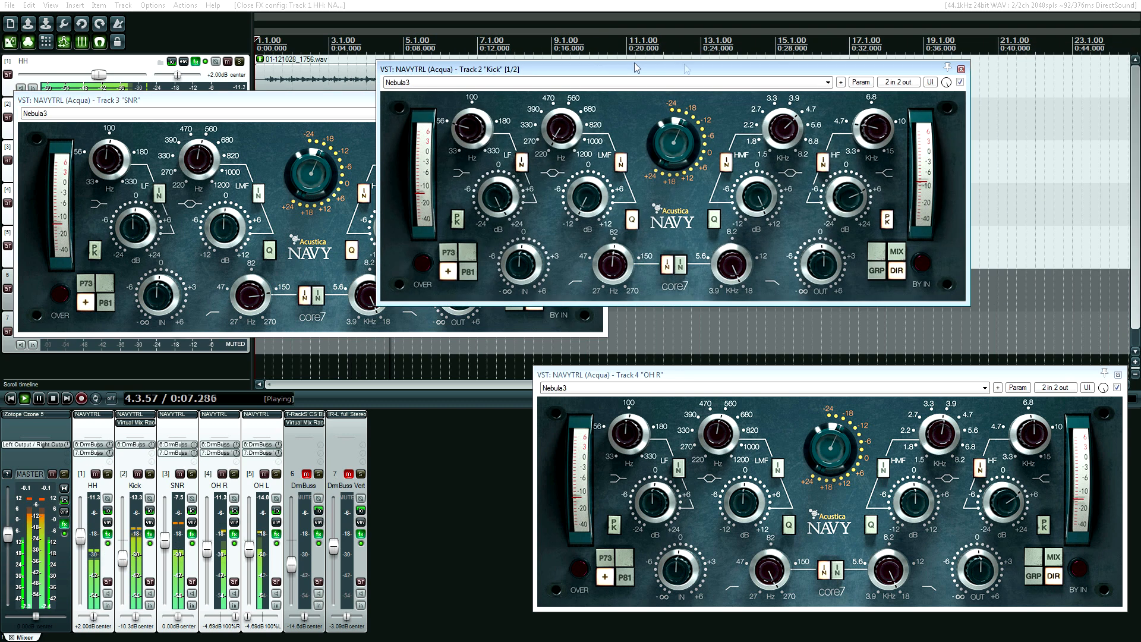
click(961, 70)
click(256, 415)
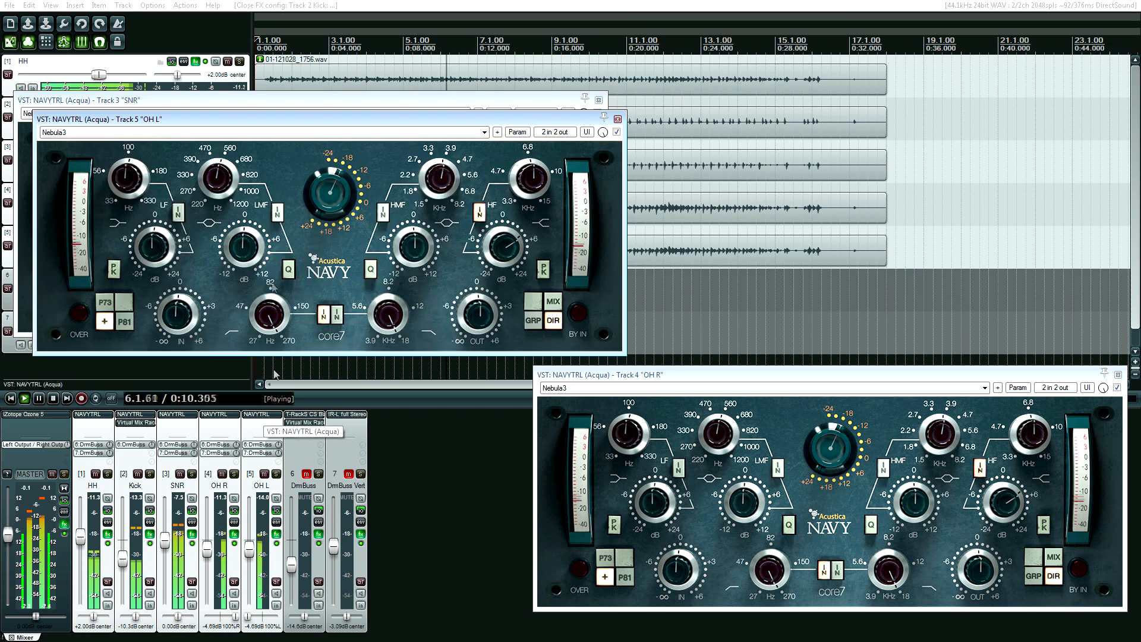
drag(266, 120, 707, 104)
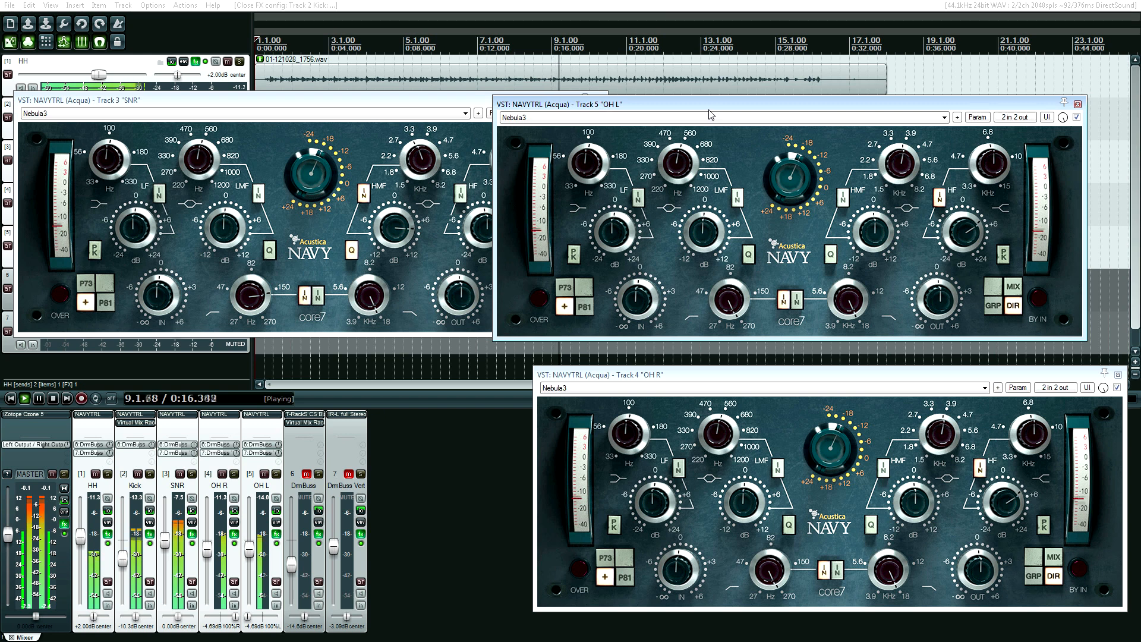
Bypass and re-enable the drum tracks' effects once more to compare the sound, and stop playback
click(277, 544)
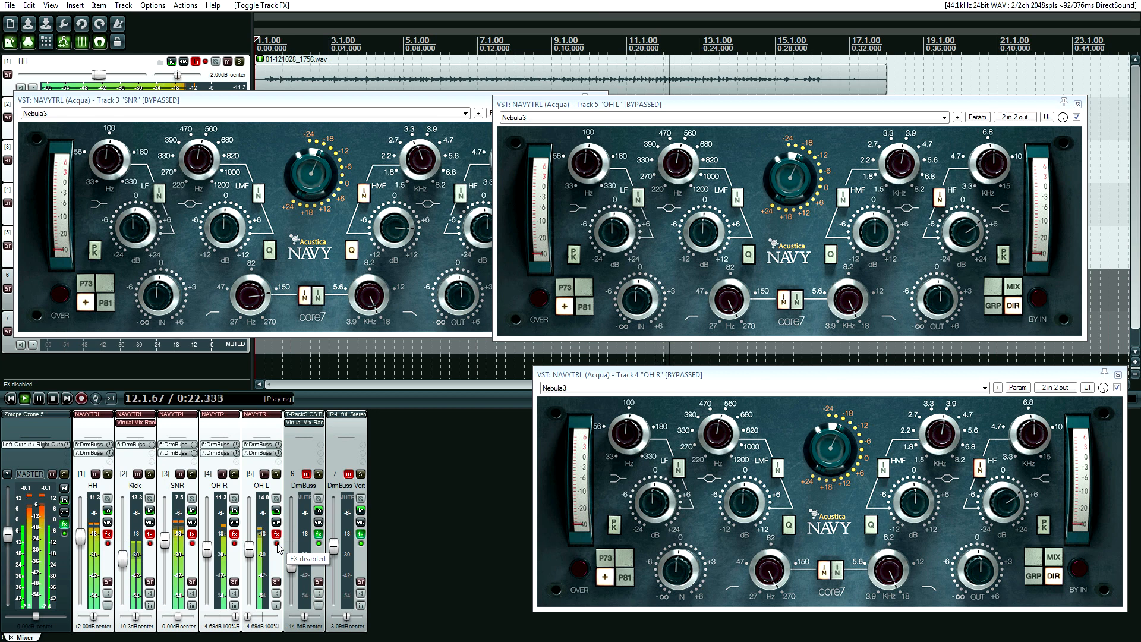
click(277, 544)
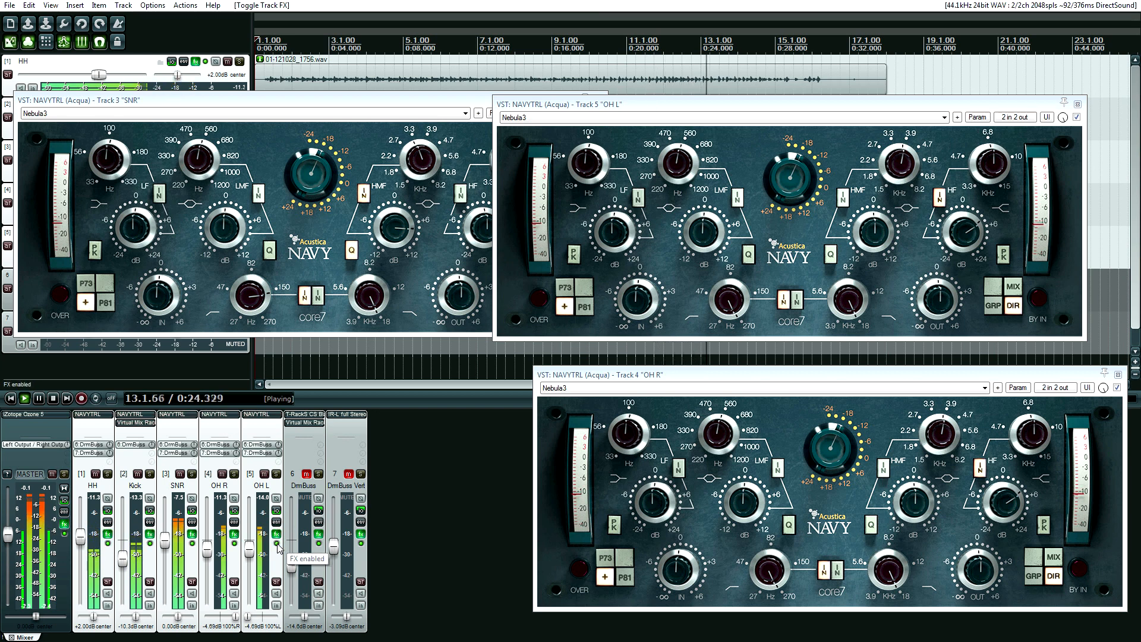
key(space)
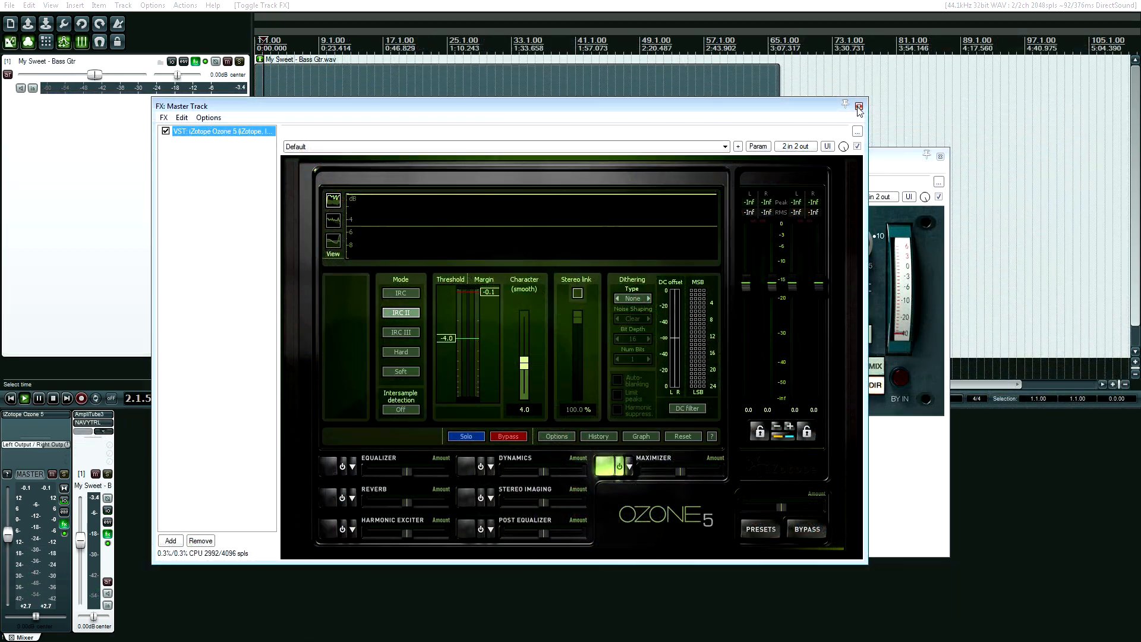
Play the bass guitar project and close the Master Track effects window to uncover the bass track's NAVY plugin
key(space)
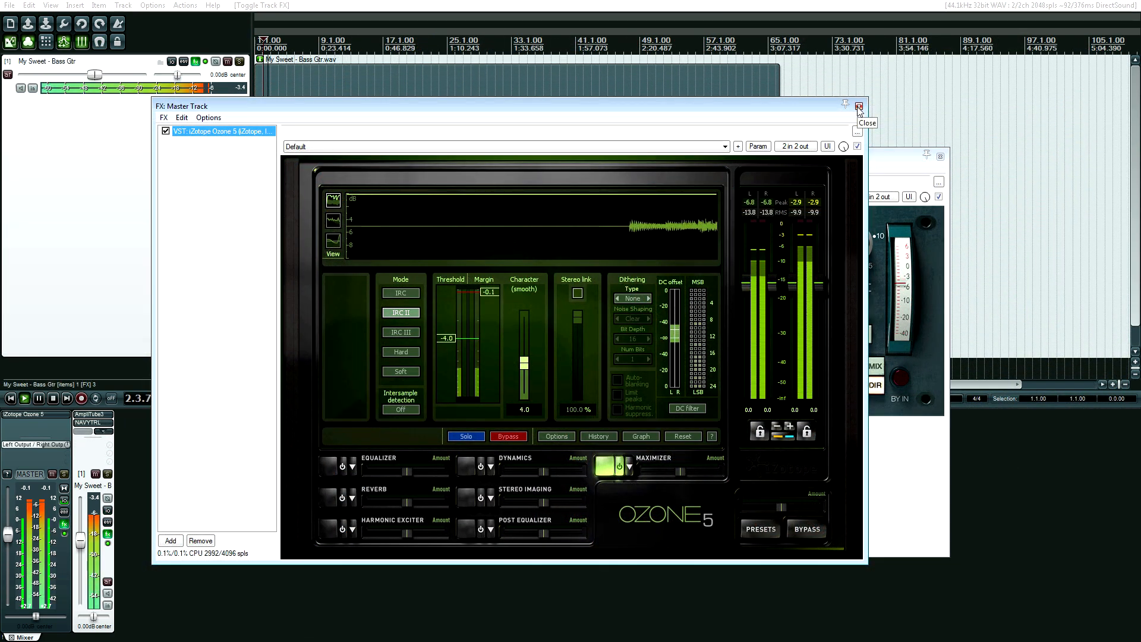
click(859, 107)
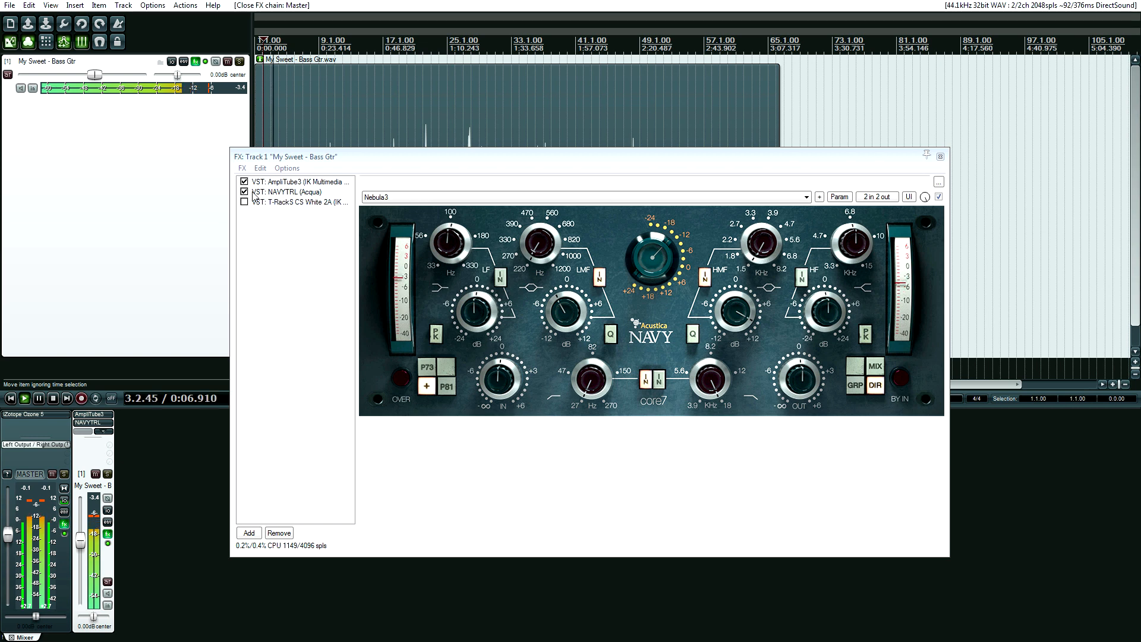
Bypass NAVYTRL on the bass guitar track to hear AmpliTube3 alone and examine its amp settings
click(244, 192)
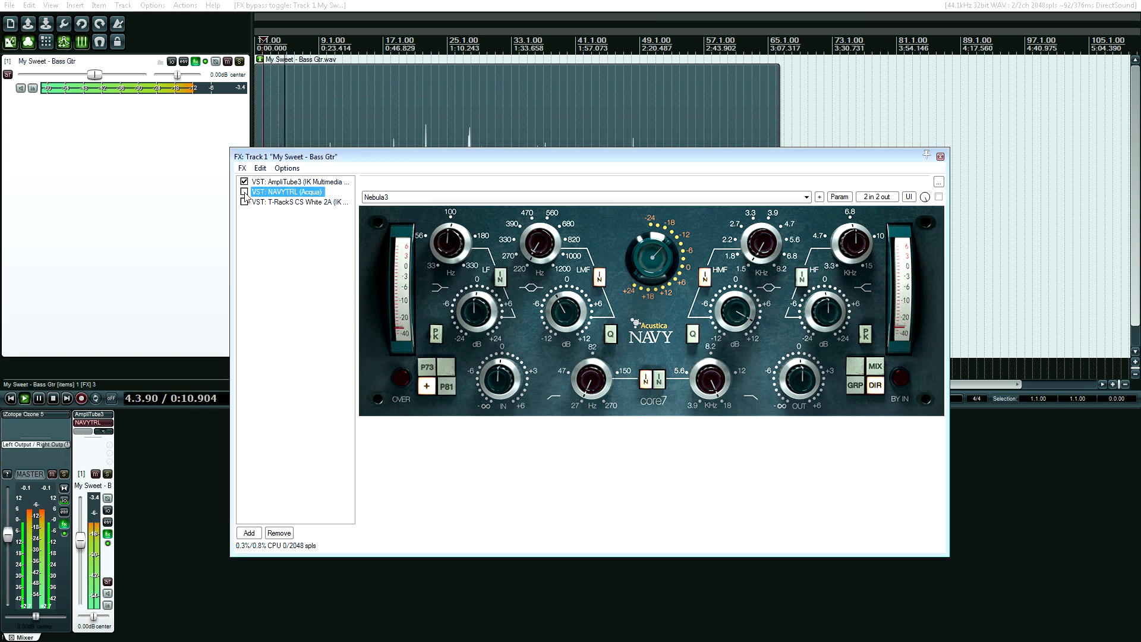
click(272, 182)
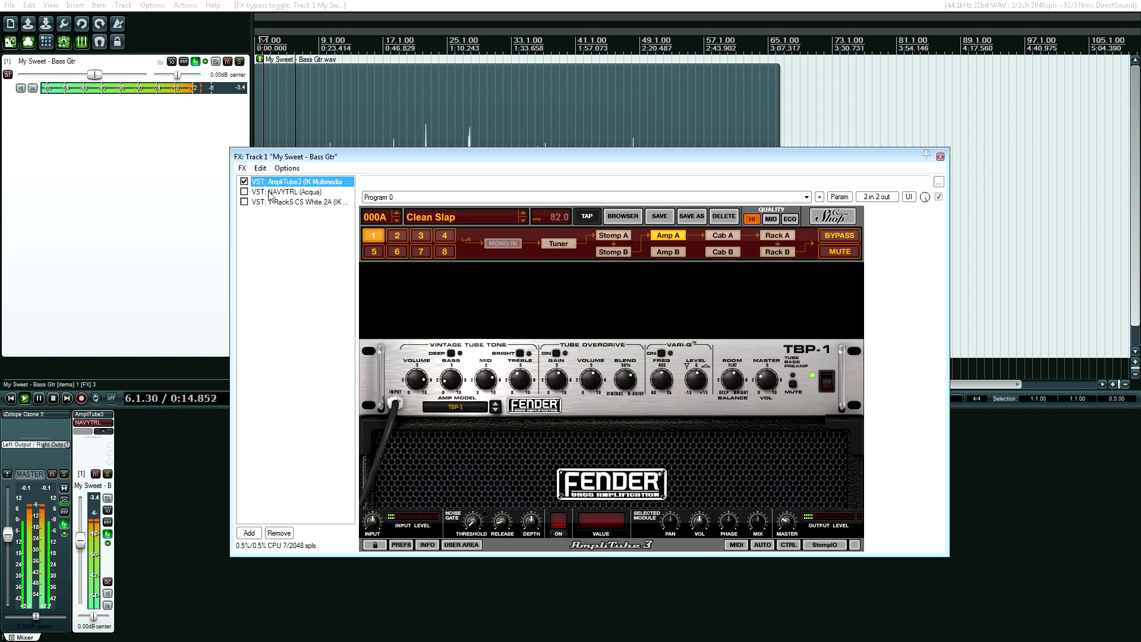
click(270, 194)
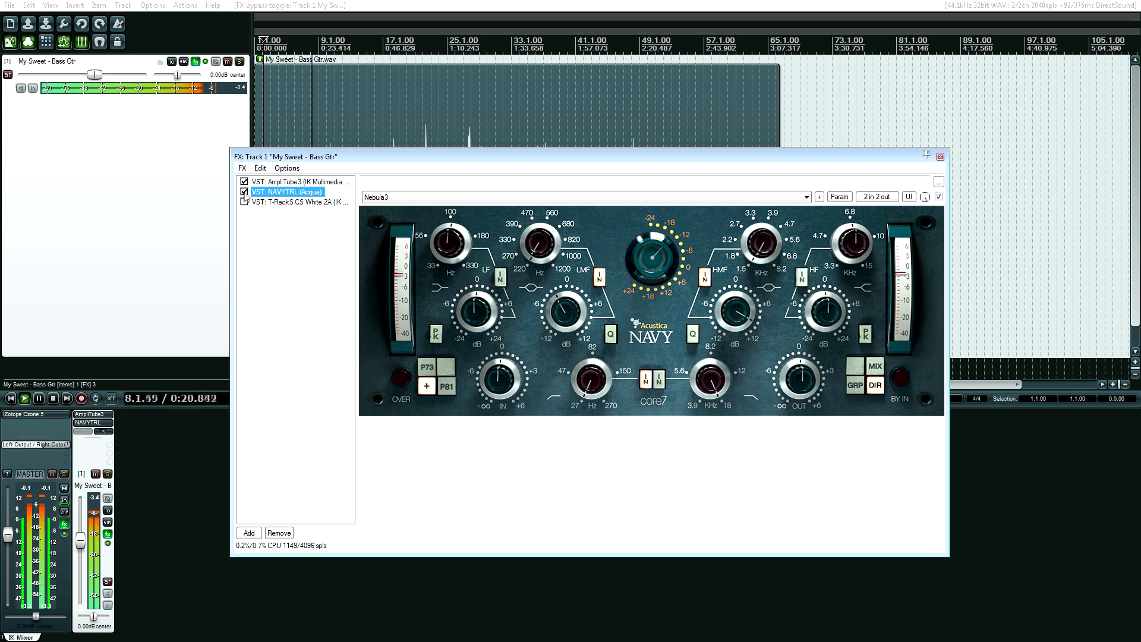
Compare the bass guitar with NAVYTRL bypassed and active, using the plugin's own bypass and the effects chain bypass
click(901, 382)
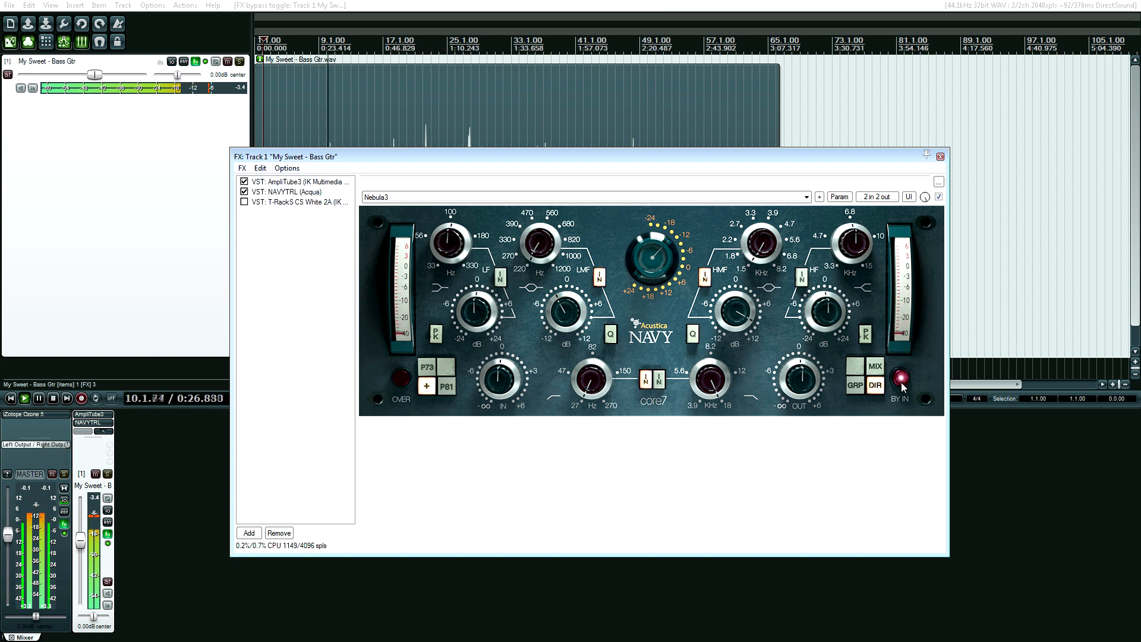
click(244, 192)
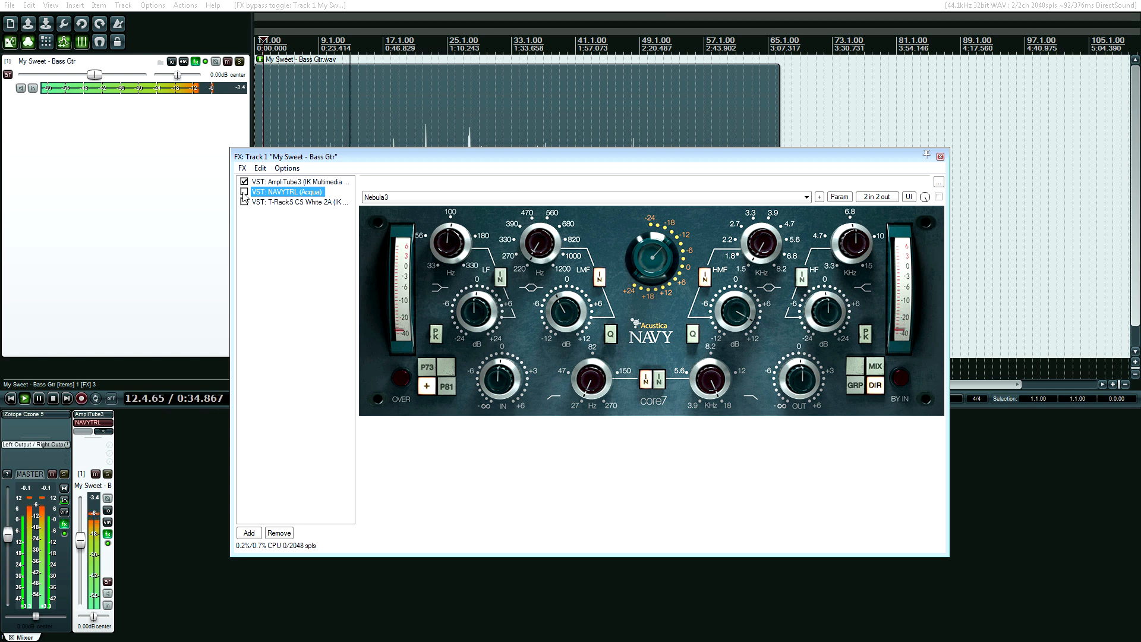
click(244, 192)
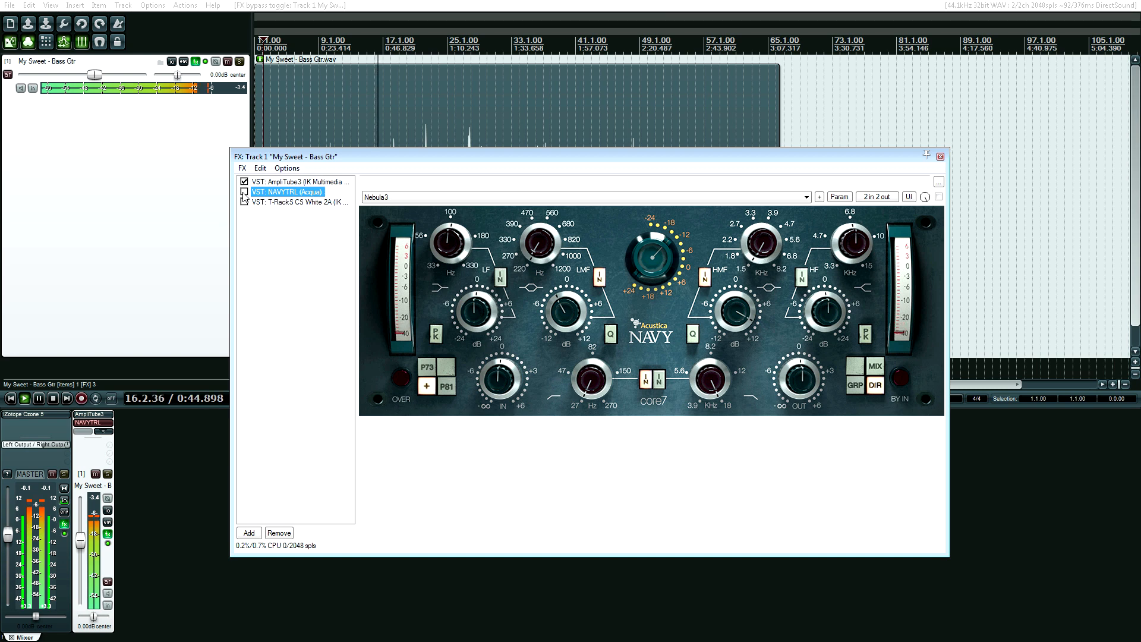
click(244, 192)
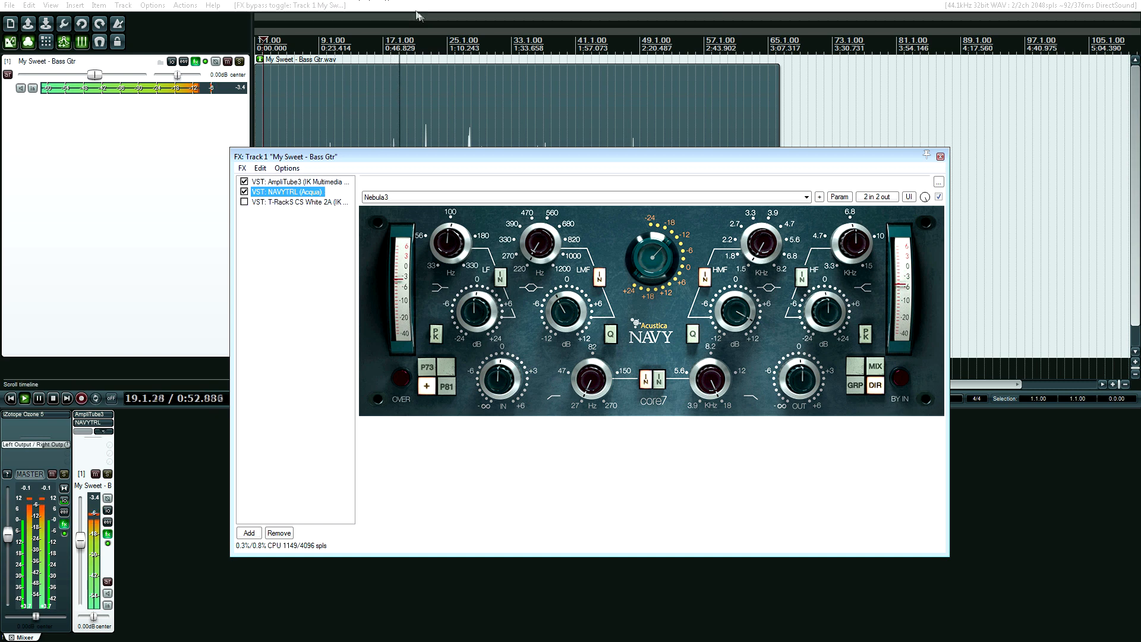
Close the Master Track's effect windows so the NAVY plugins on tracks 1 and 2 are uncovered
click(503, 35)
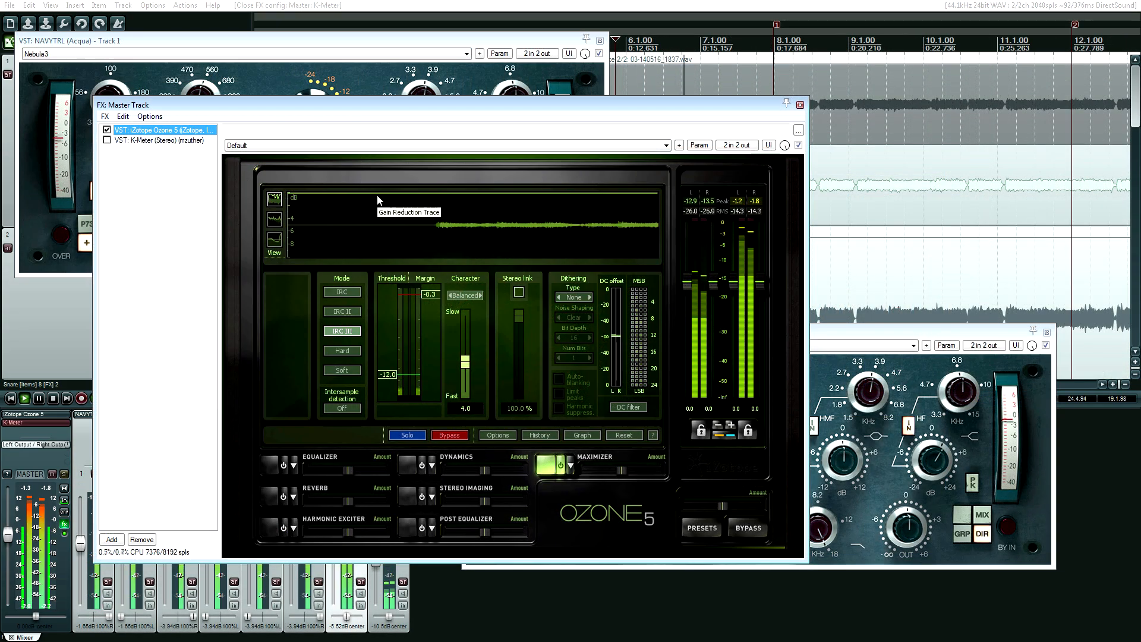
click(800, 105)
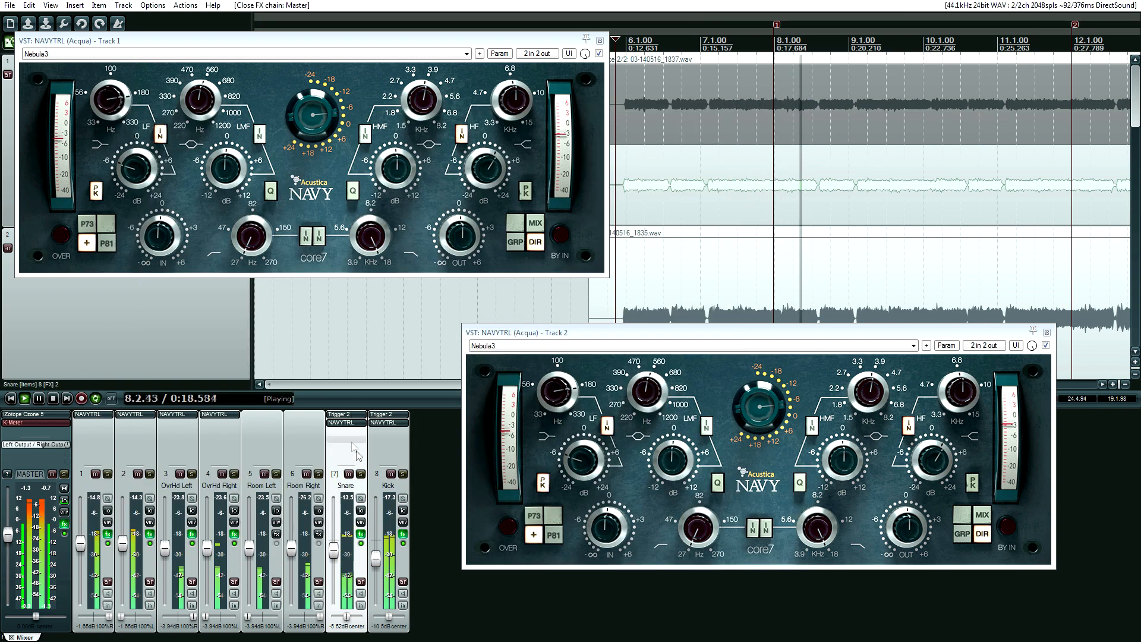
Select all eight tracks from track 1 to Kick and compare the mix with their effects bypassed and enabled
click(95, 485)
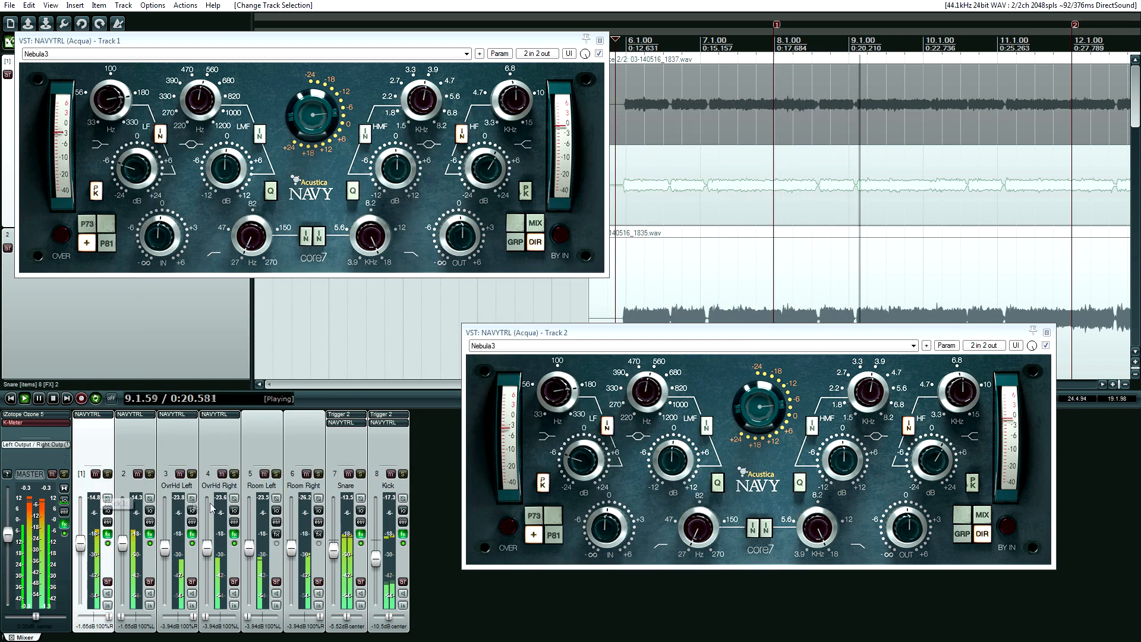
shift+click(378, 491)
click(151, 543)
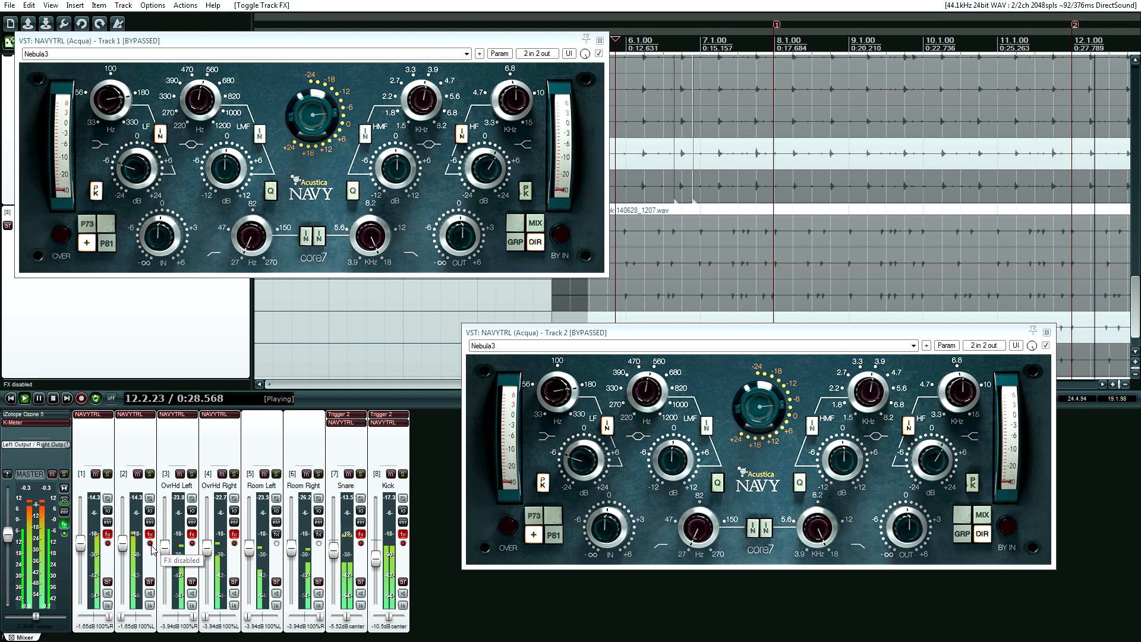
click(150, 544)
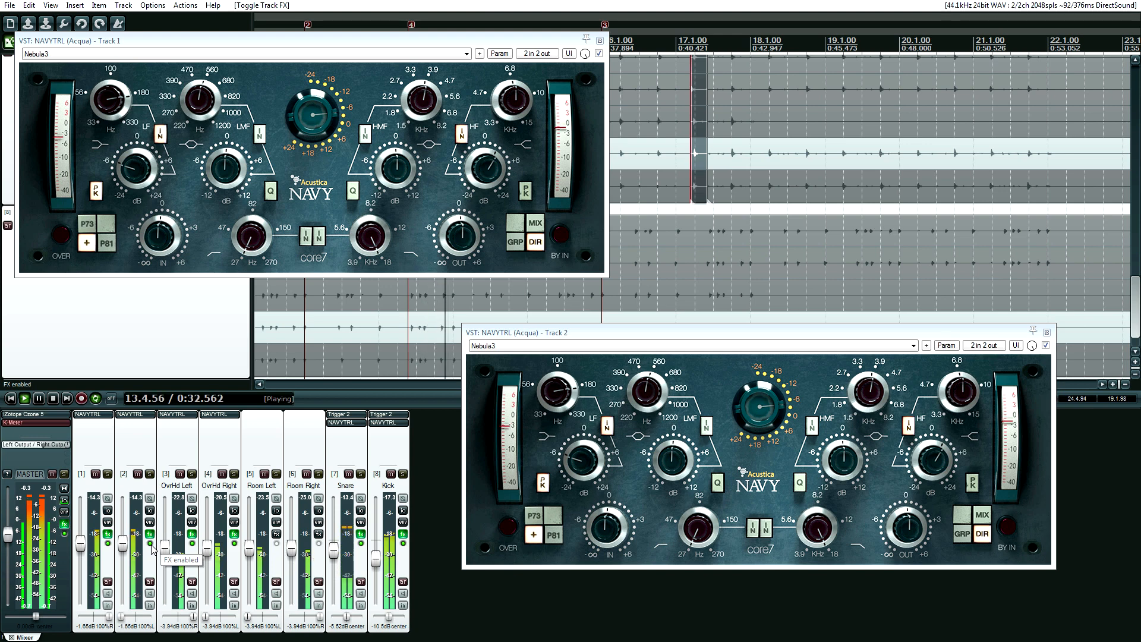
click(150, 544)
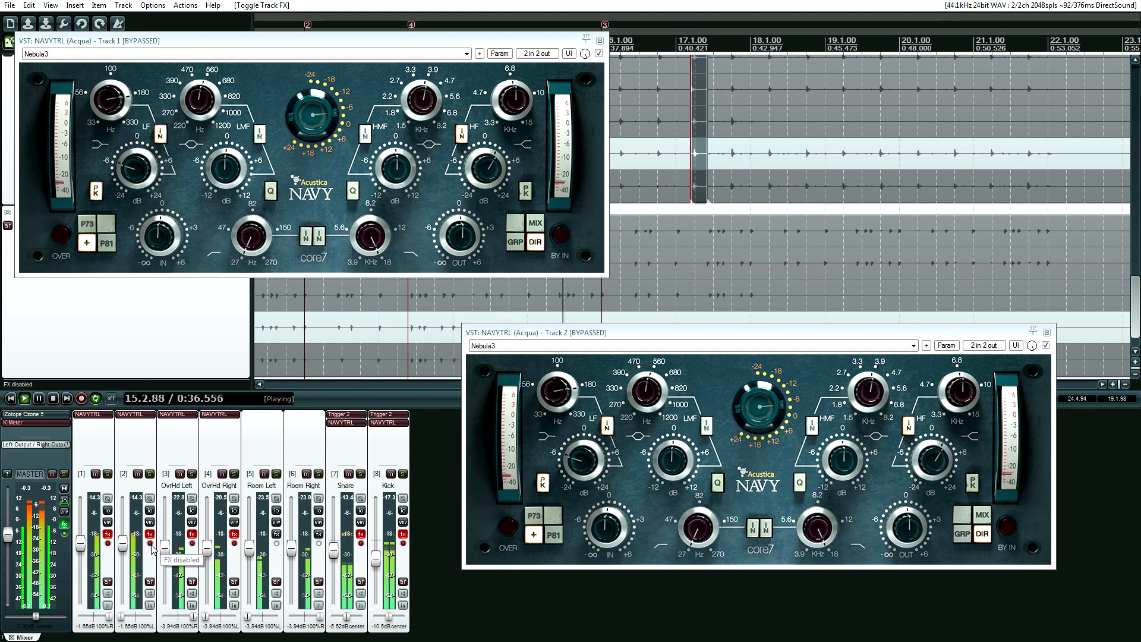
click(151, 543)
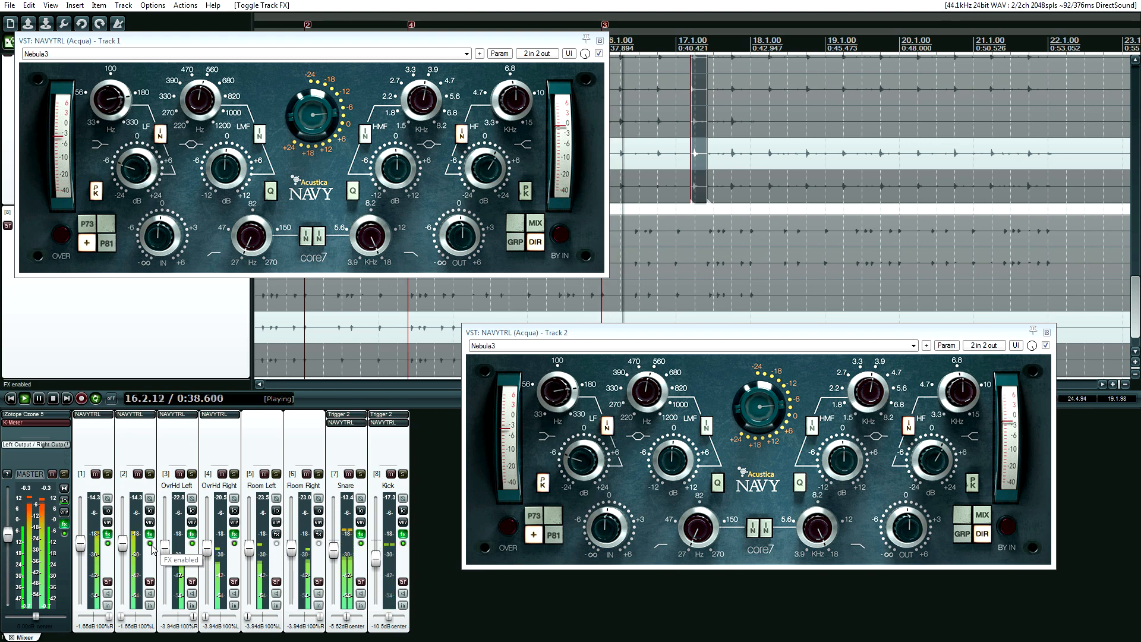
Replace the track 1 and 2 NAVY windows with those of OvrHd Left and OvrHd Right, placed apart, and stop playback
click(600, 40)
click(1047, 333)
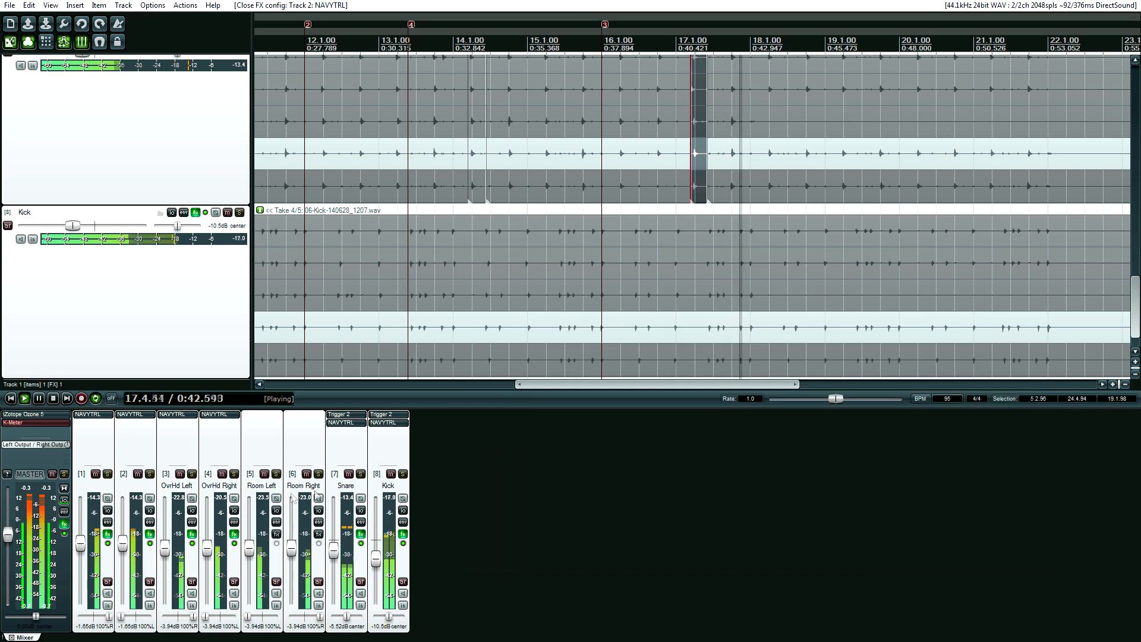
click(173, 414)
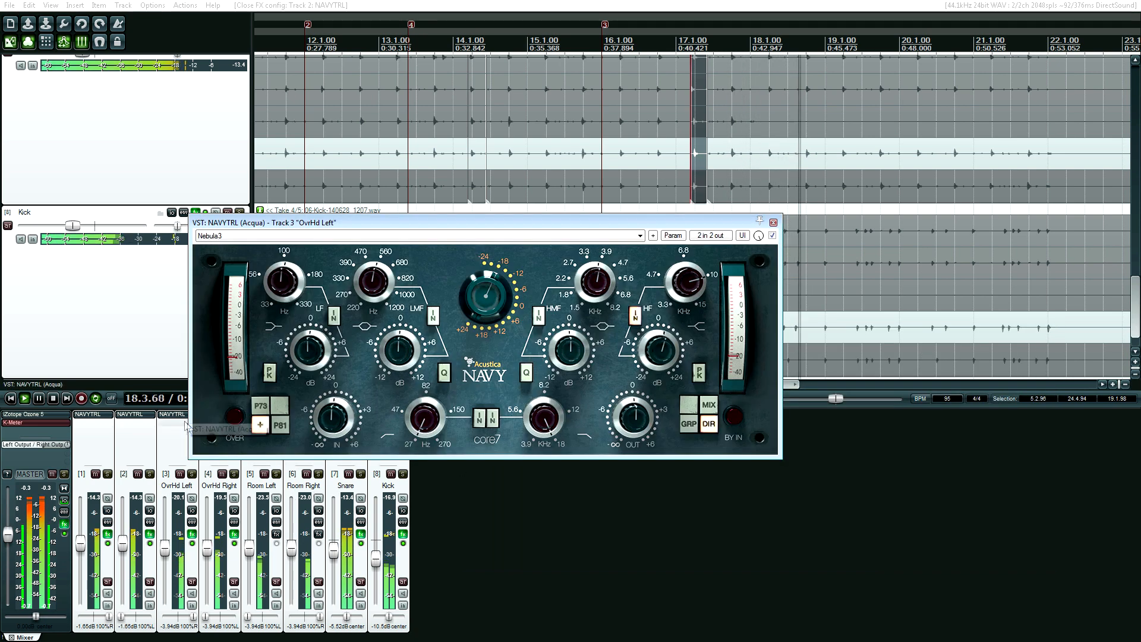
drag(350, 222, 210, 57)
click(220, 414)
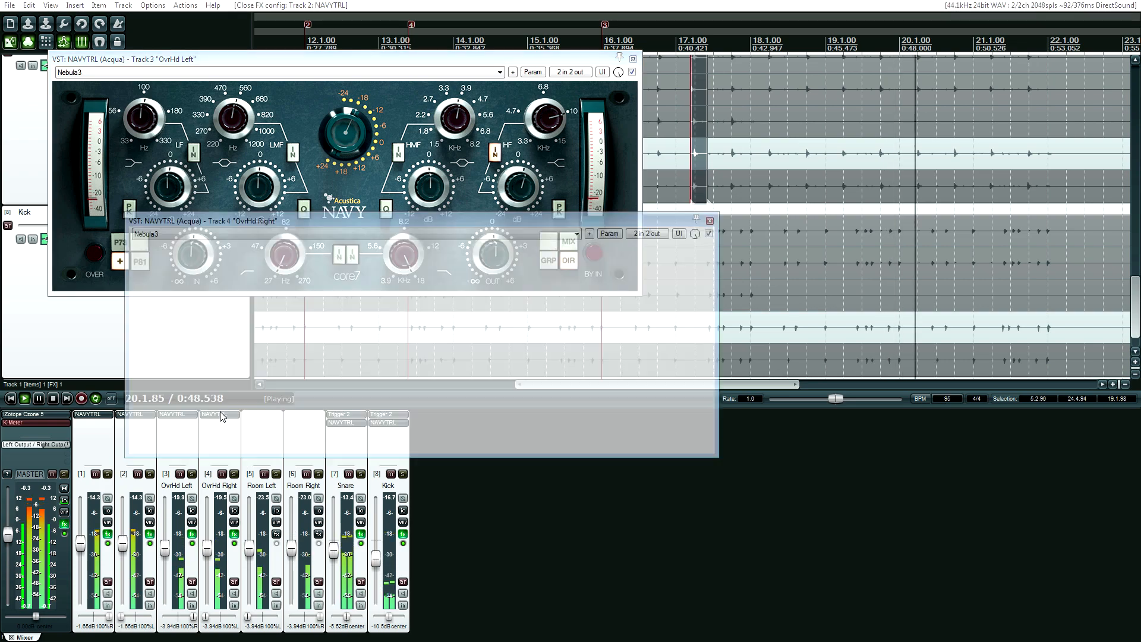
drag(303, 229, 610, 385)
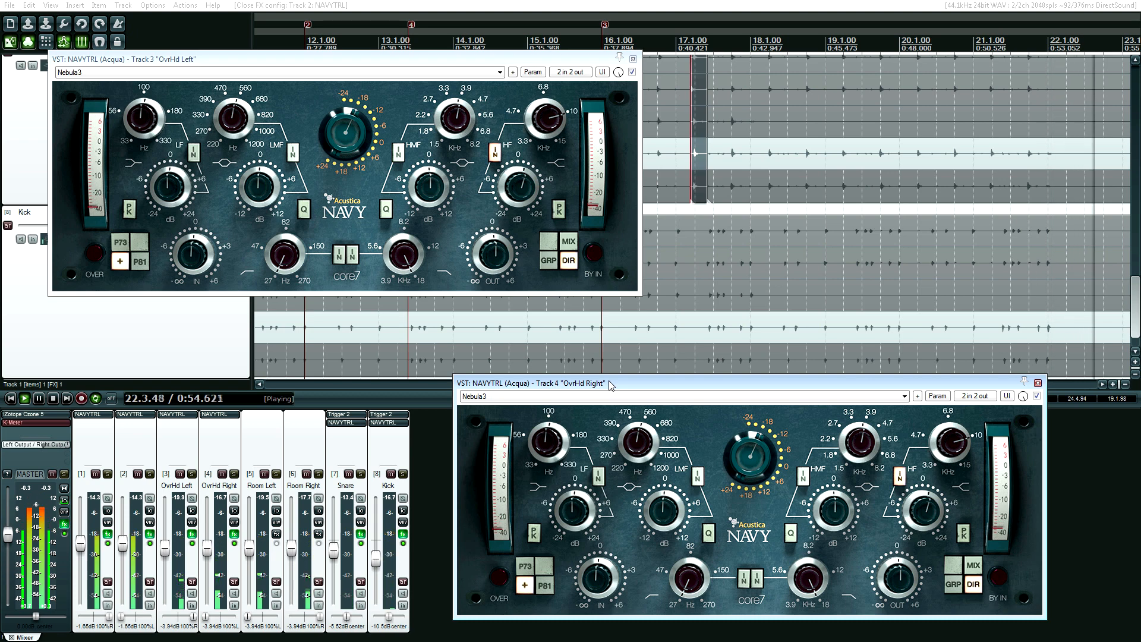
key(space)
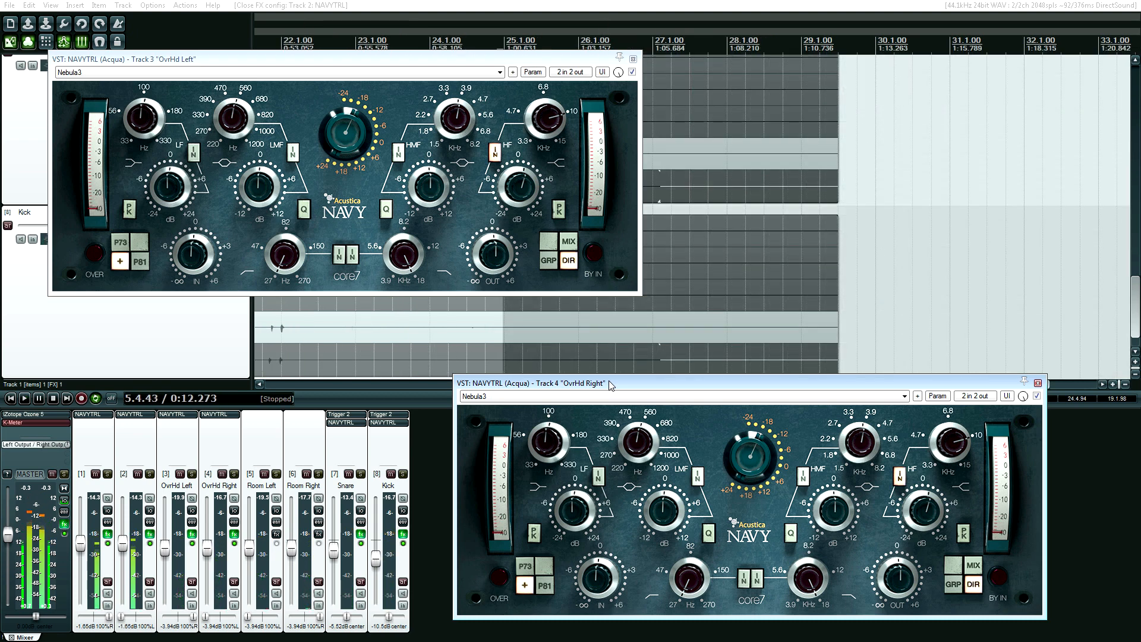
Play the mix and compare it with the effects on all selected tracks bypassed and enabled
key(space)
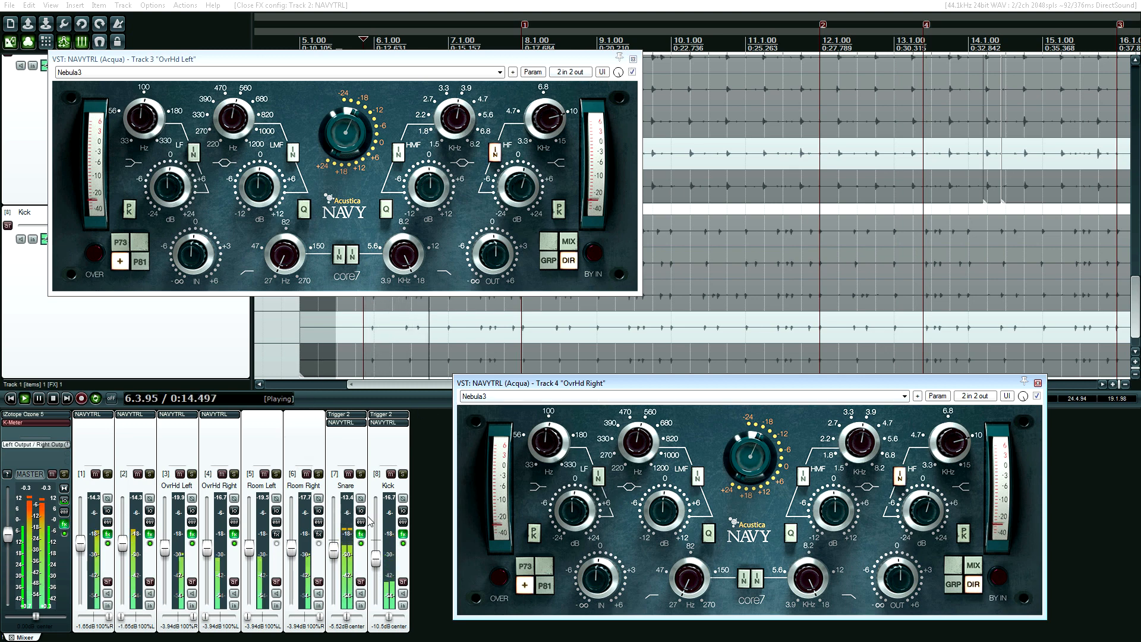
ctrl+click(361, 542)
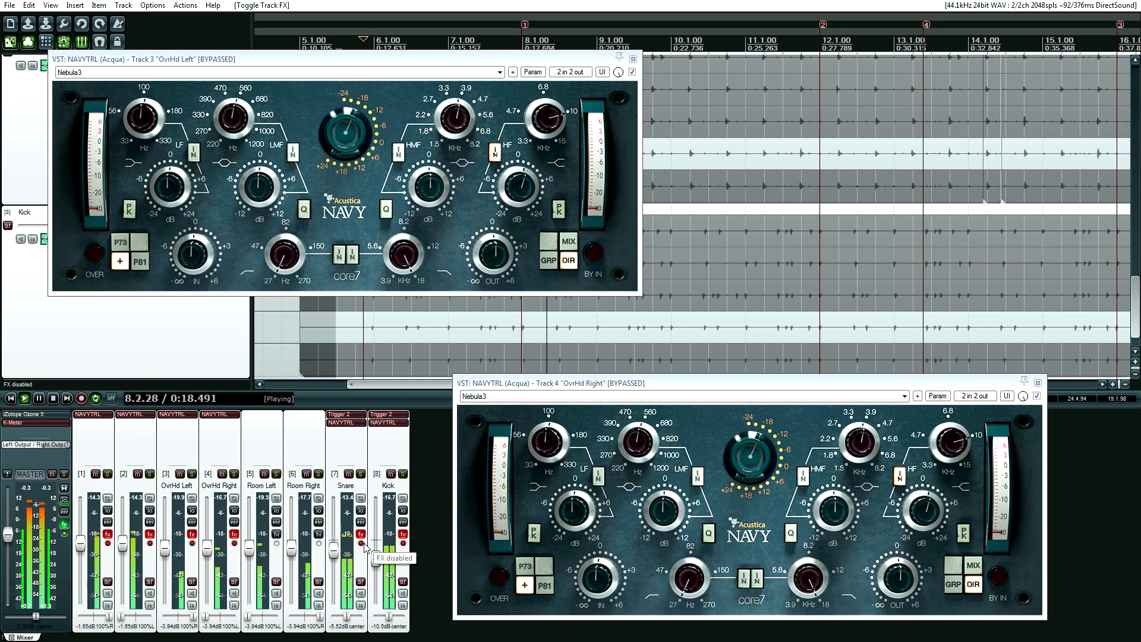
ctrl+click(361, 542)
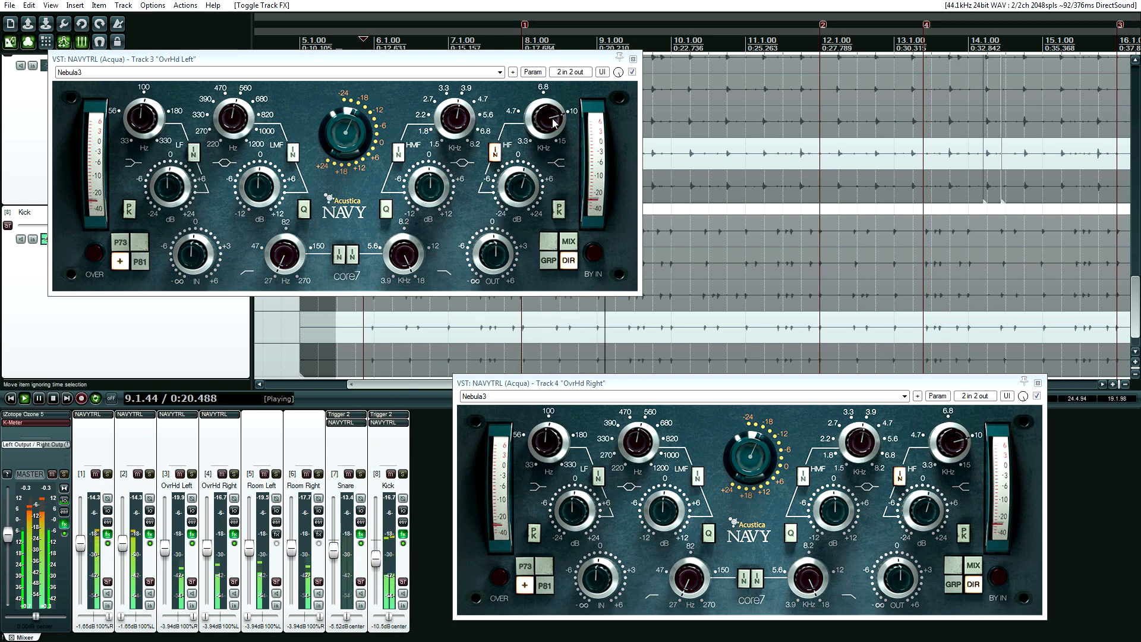
Replace the OvrHd Left and OvrHd Right NAVYTRL windows with those of Snare and Kick, placed apart so both are fully visible
click(1038, 383)
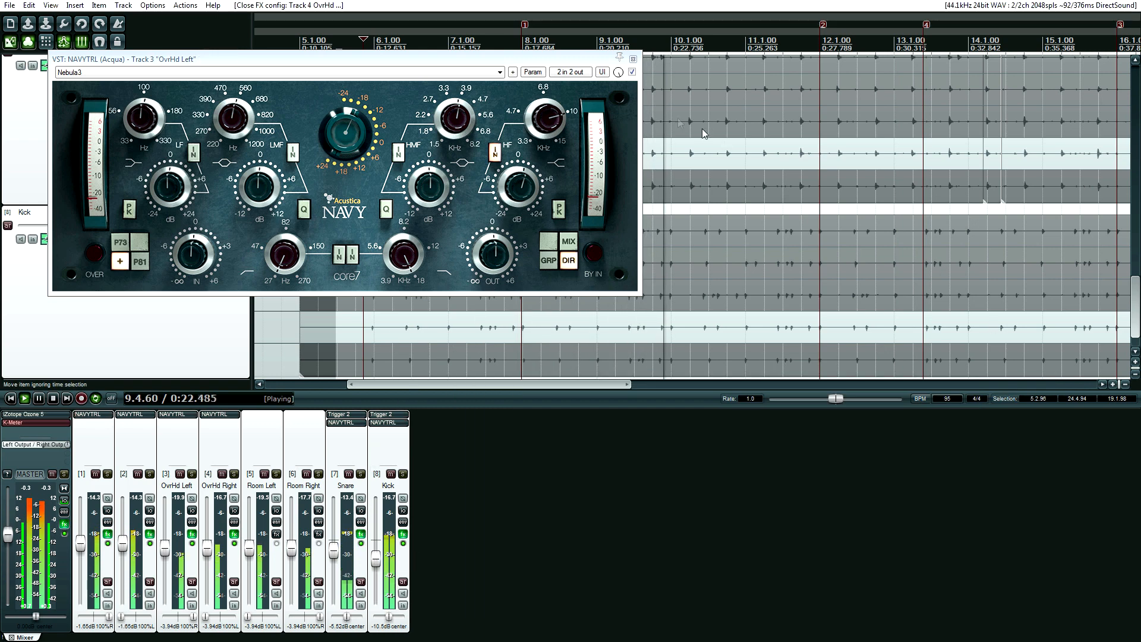
click(633, 59)
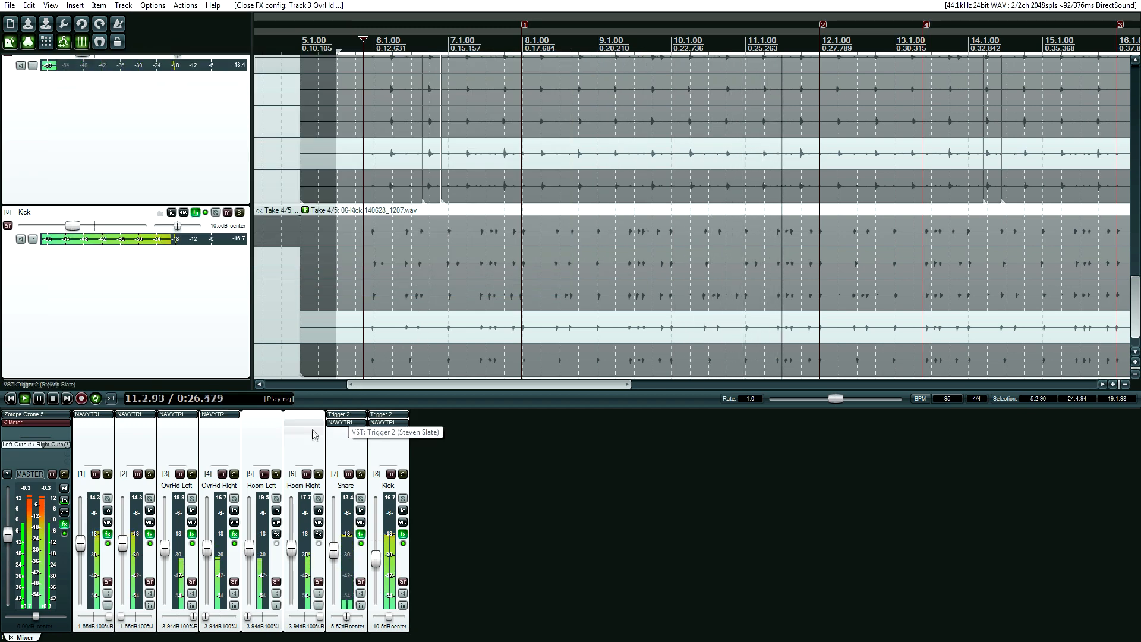
click(349, 422)
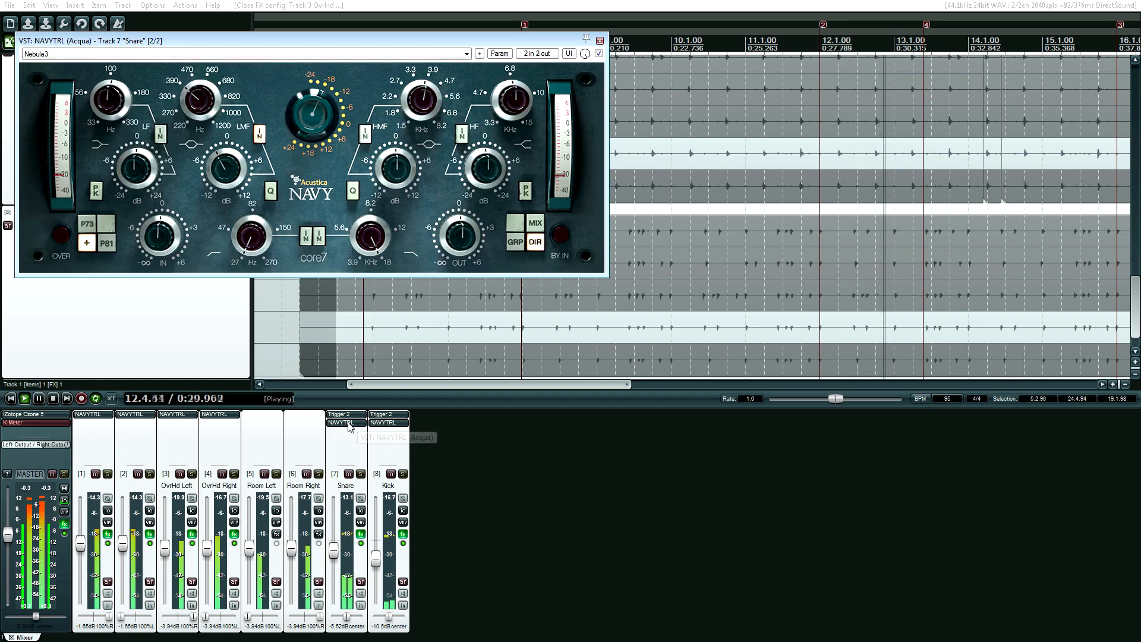
click(378, 421)
drag(258, 63, 699, 368)
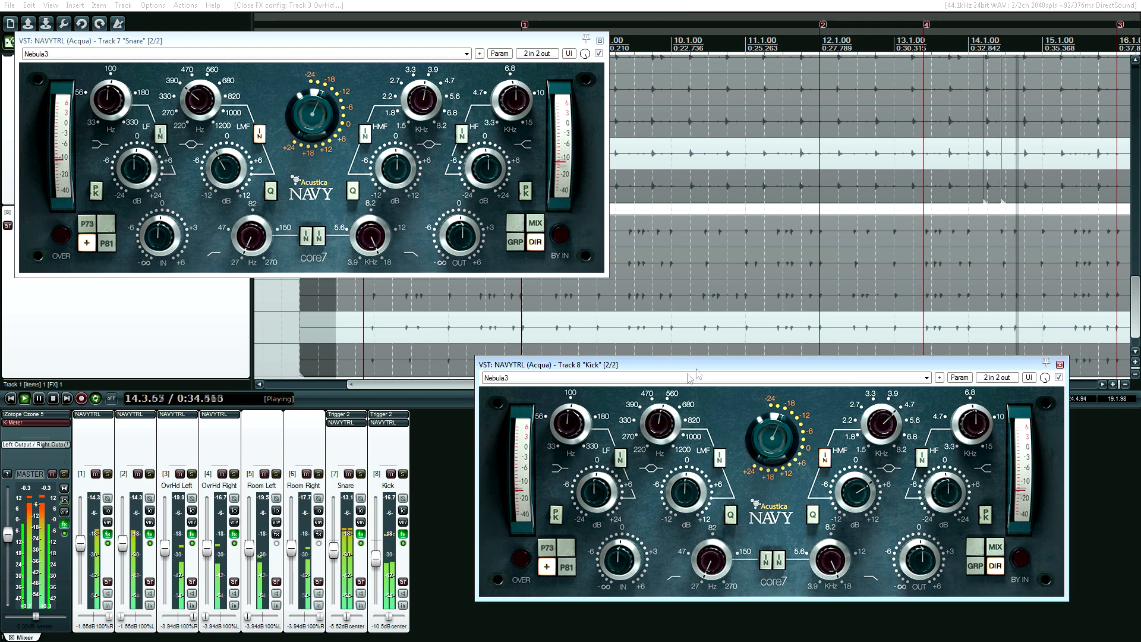
Bypass NAVYTRL in the Snare effects chain, close its floating plugin window and move the chain window clear of the mixer
click(360, 533)
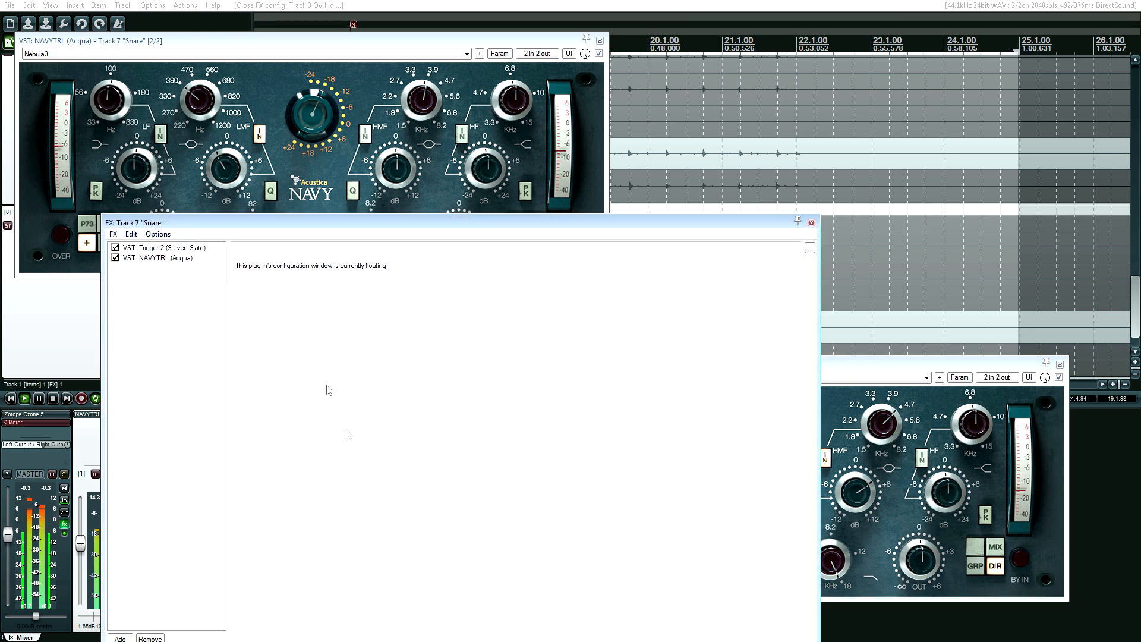
click(116, 258)
click(600, 41)
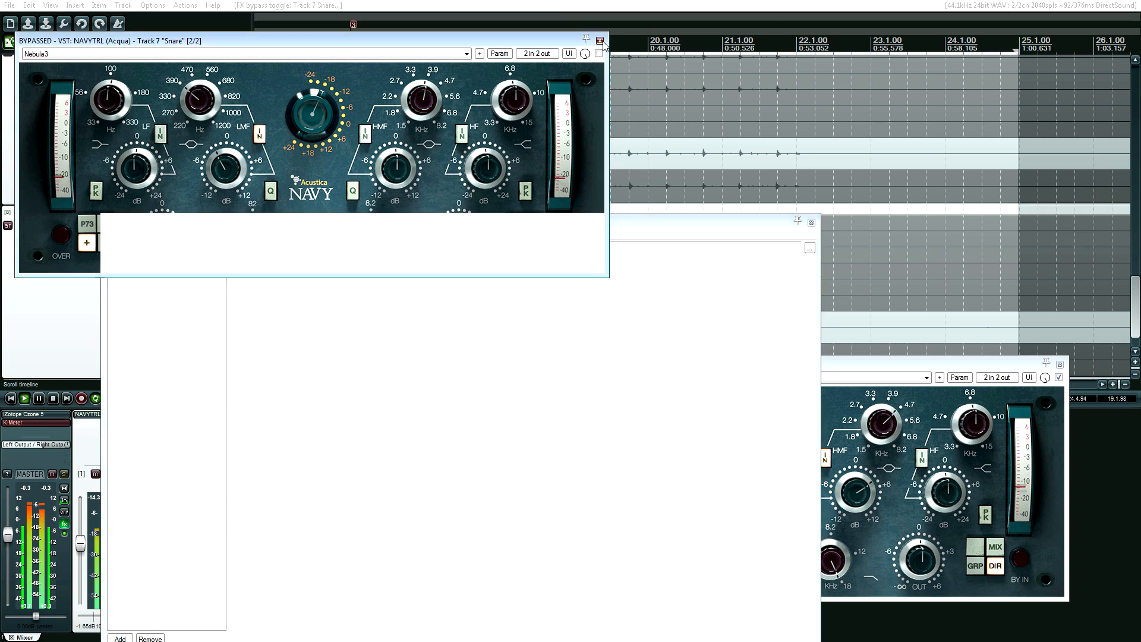
drag(330, 223, 728, 154)
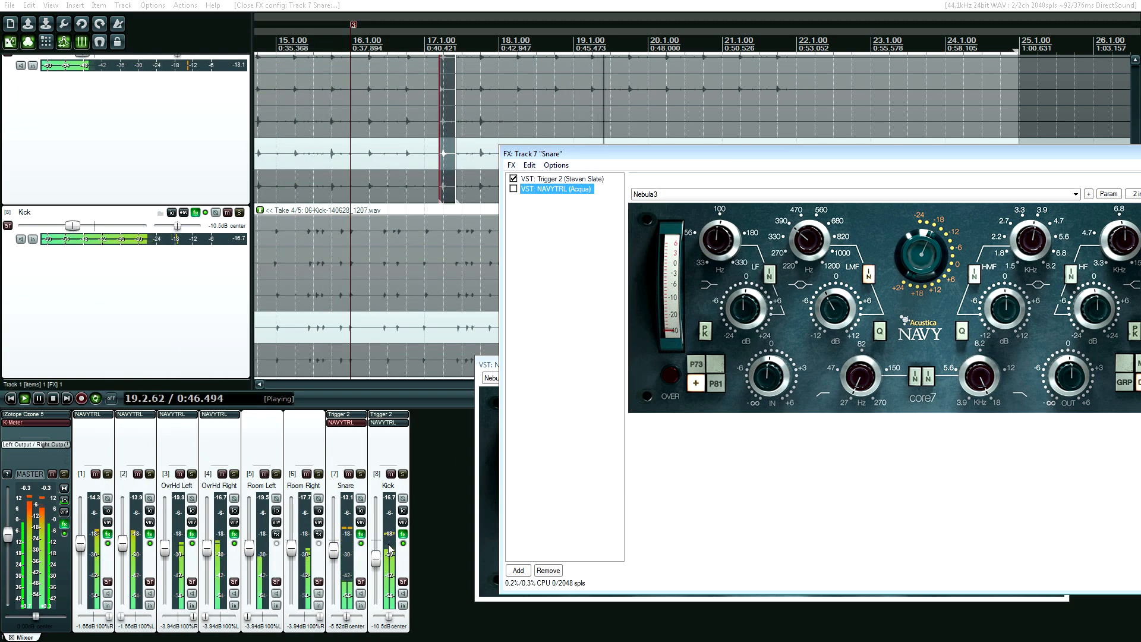
Bypass NAVYTRL in the Kick effects chain and move that chain window clear of the mixer
click(403, 534)
click(86, 158)
drag(190, 130, 561, 150)
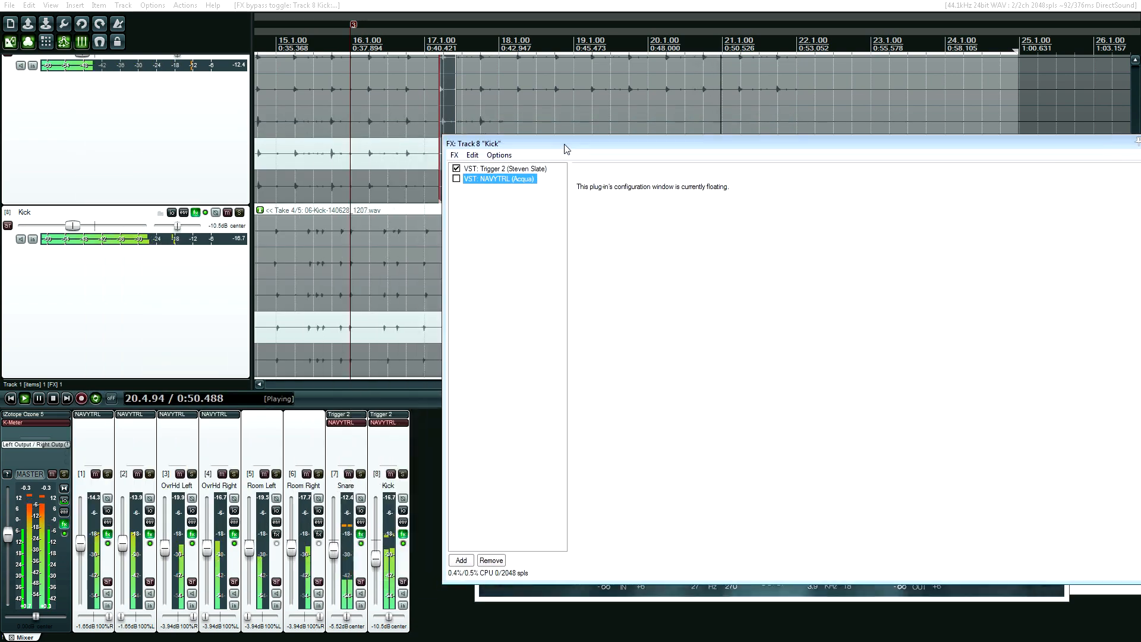
Solo the Snare and Kick tracks, restart playback and enable NAVYTRL in both effects chains
click(364, 479)
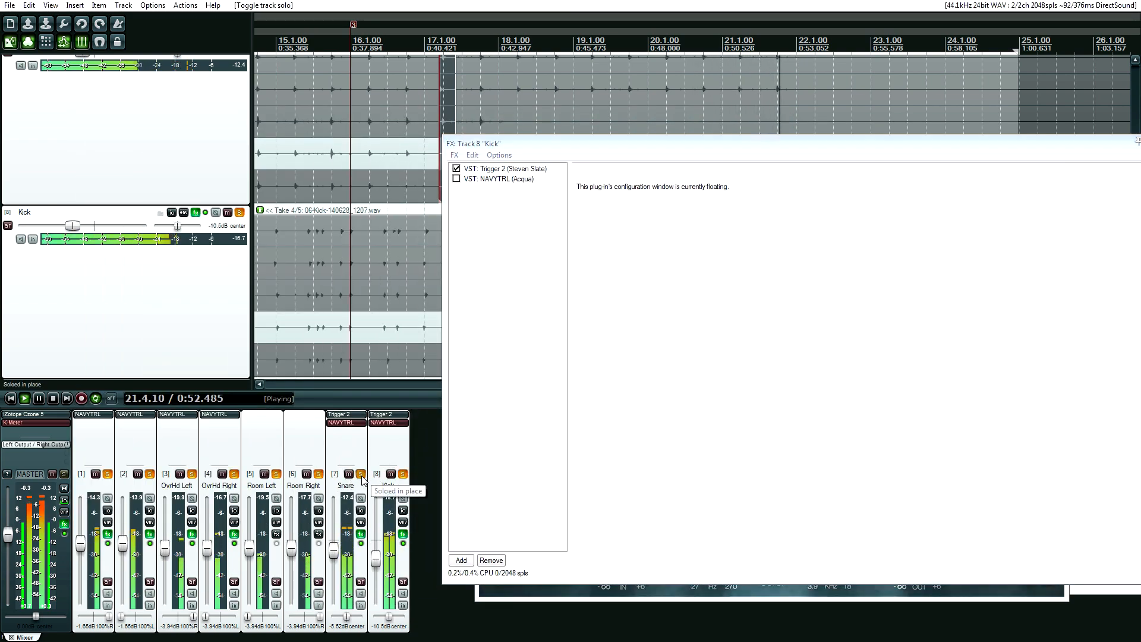
key(space)
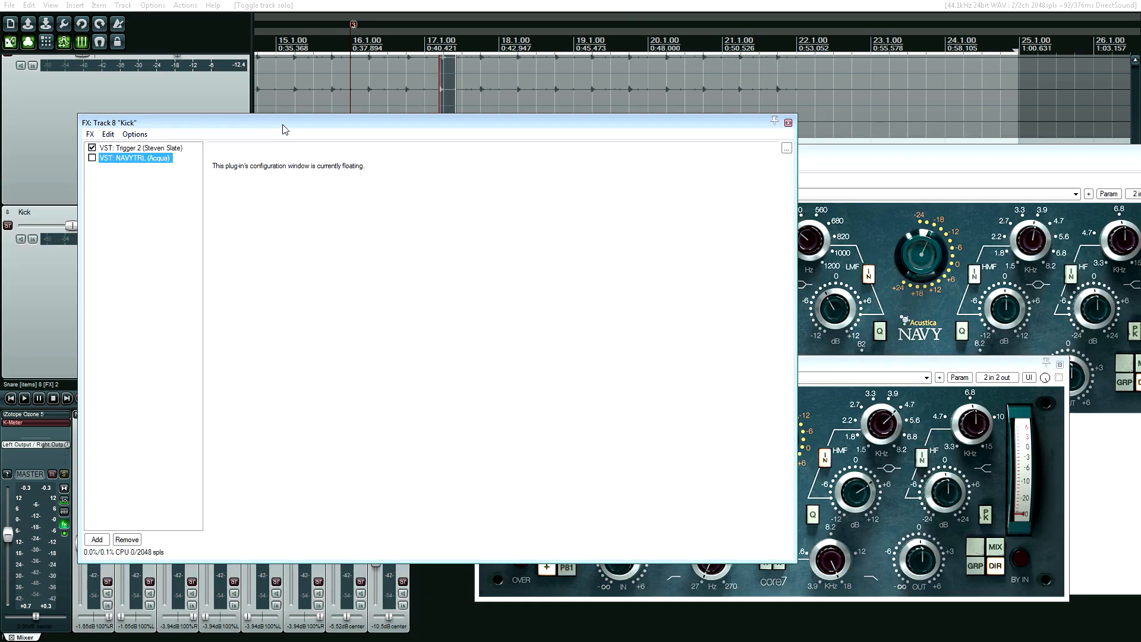
drag(600, 126, 799, 358)
click(291, 389)
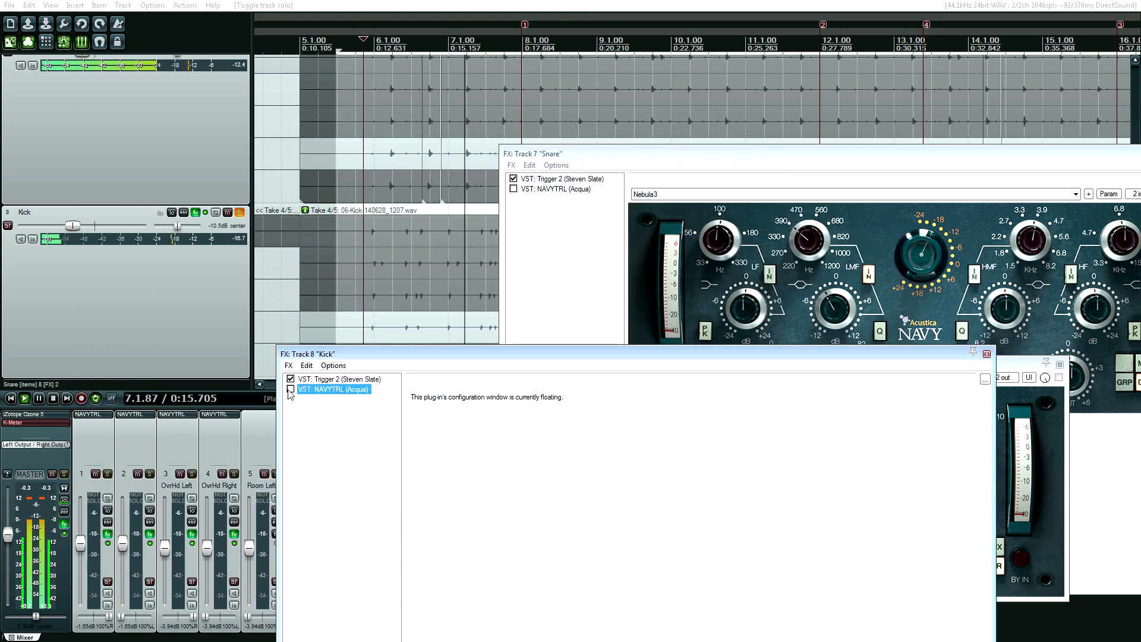
click(514, 189)
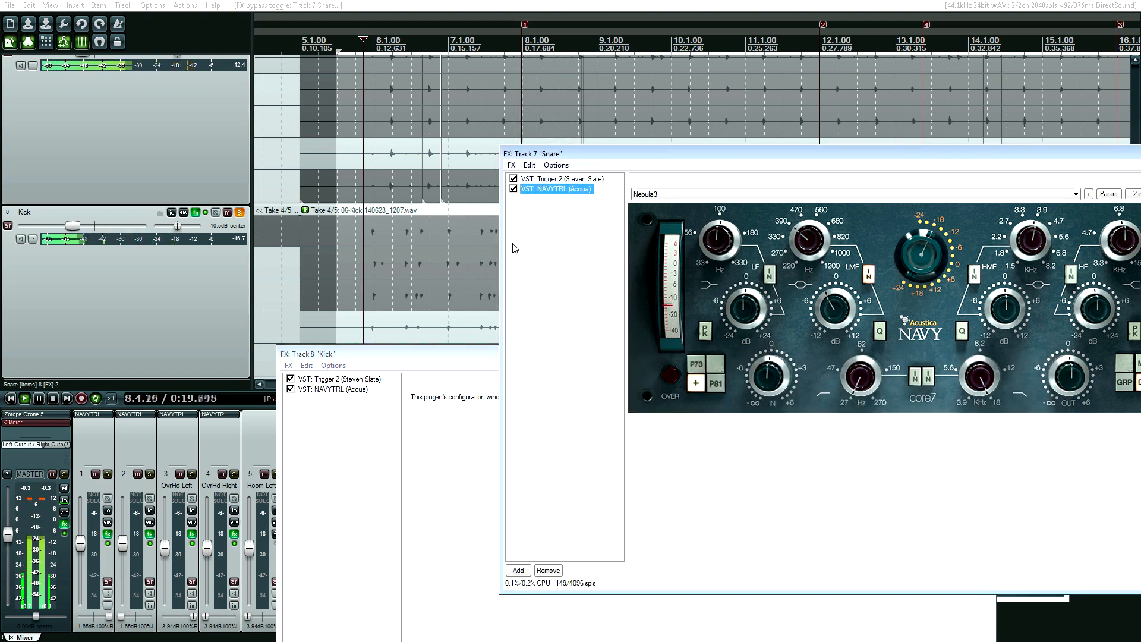
Close the Kick's floating NAVYTRL window and arrange the Snare and Kick chain windows so both plugin lists are reachable
drag(655, 158, 383, 145)
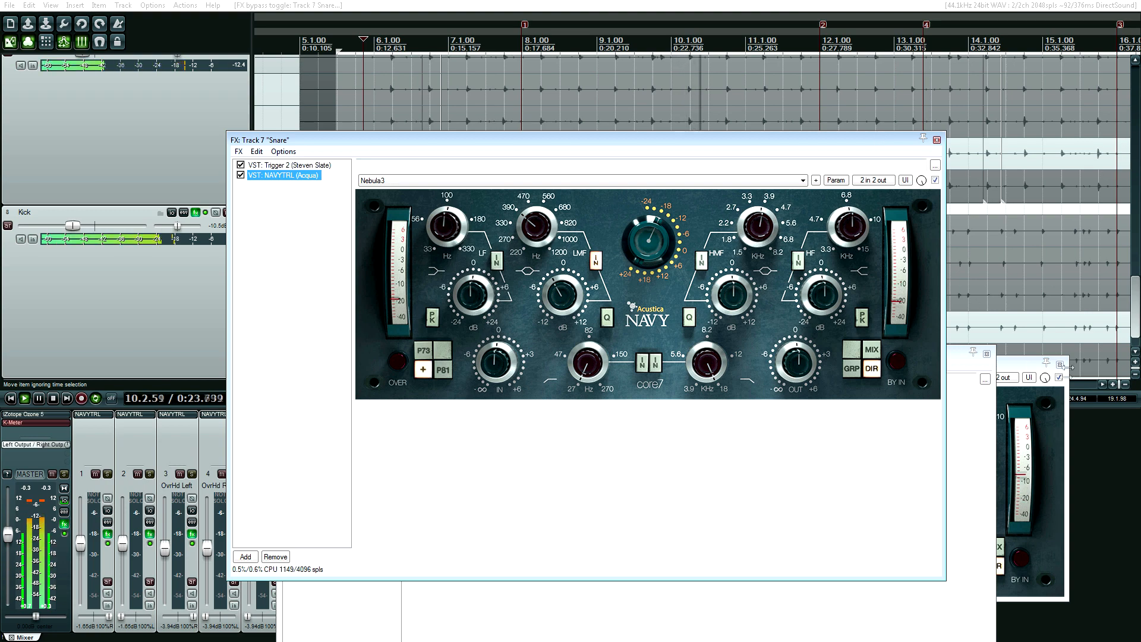
click(1059, 364)
drag(532, 146, 782, 146)
Compare the soloed Snare and Kick with NAVYTRL bypassed and enabled in both chains, then stop playback
click(490, 175)
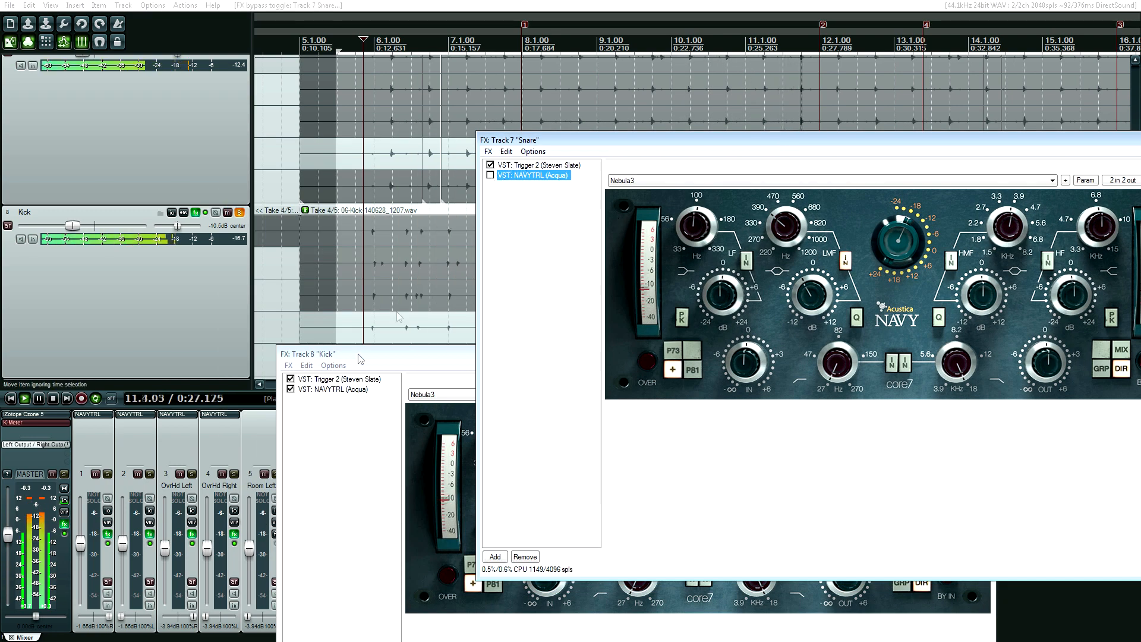
click(291, 390)
click(291, 390)
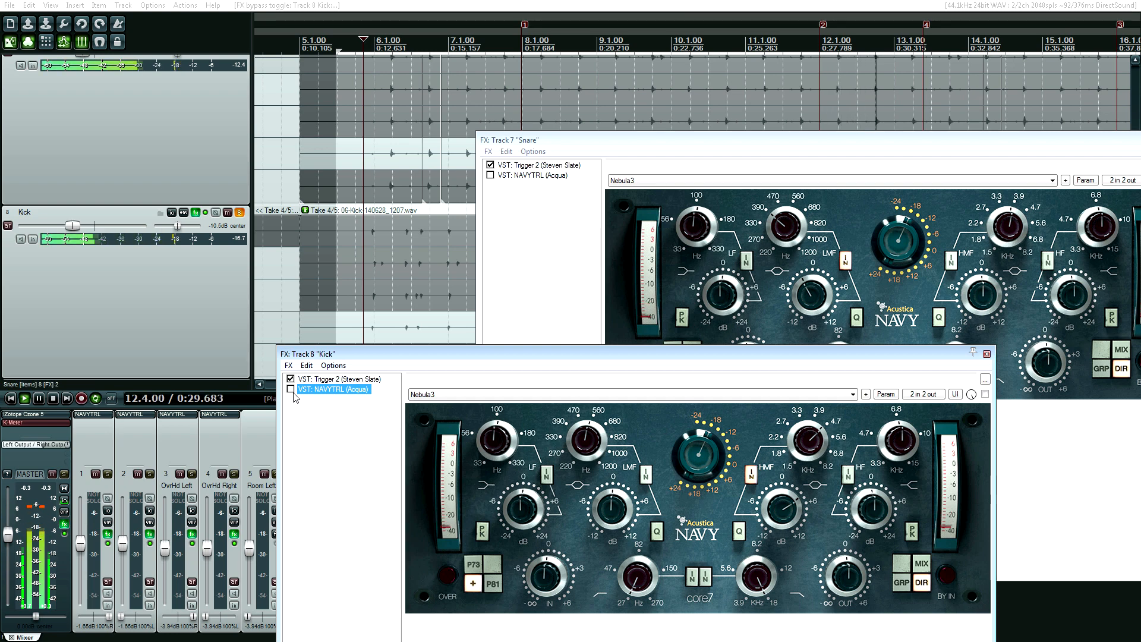
click(490, 175)
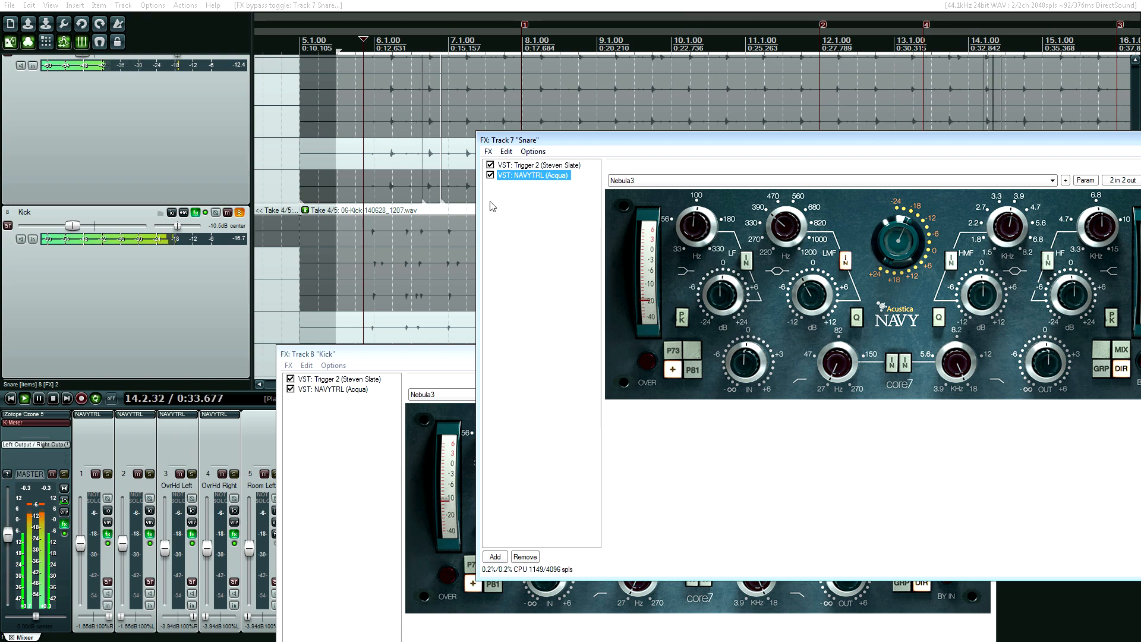
click(490, 174)
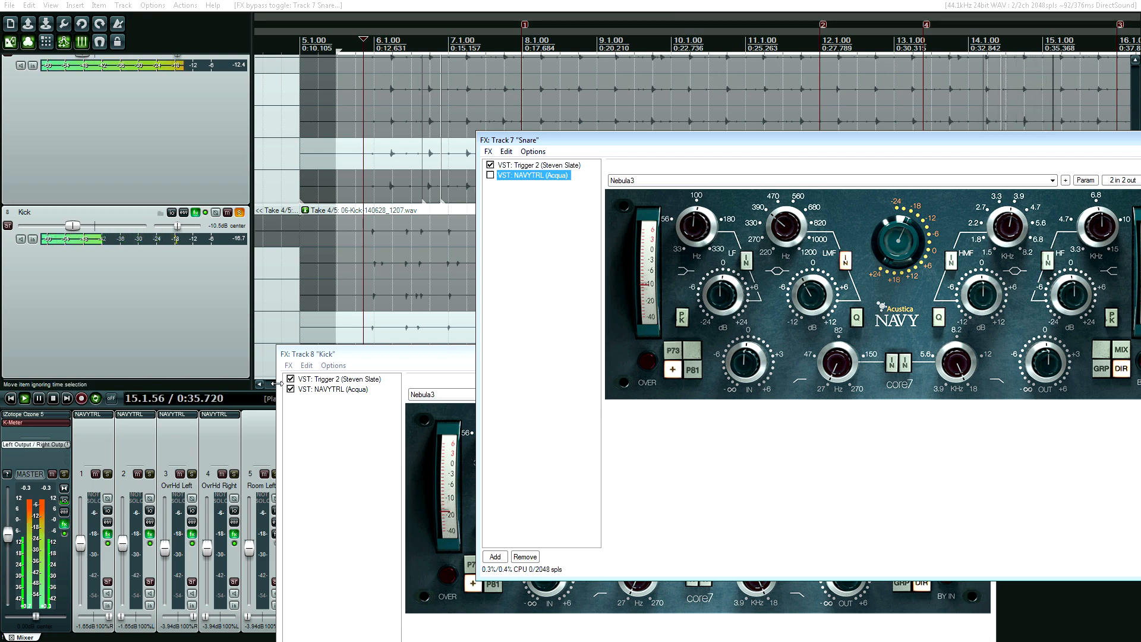
click(291, 390)
click(290, 389)
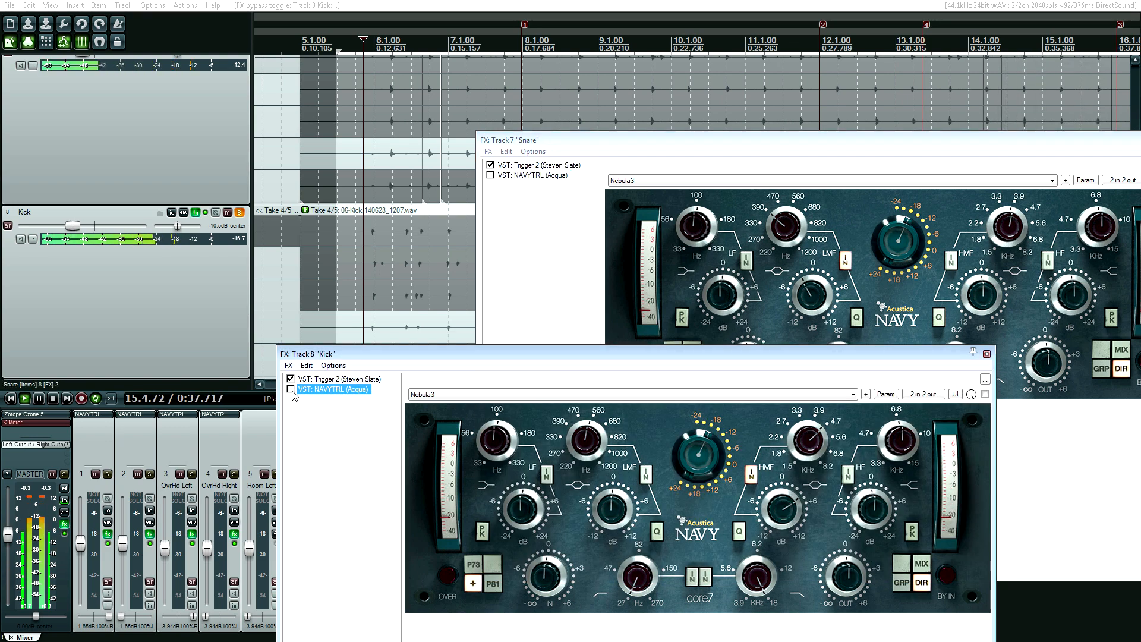
click(490, 176)
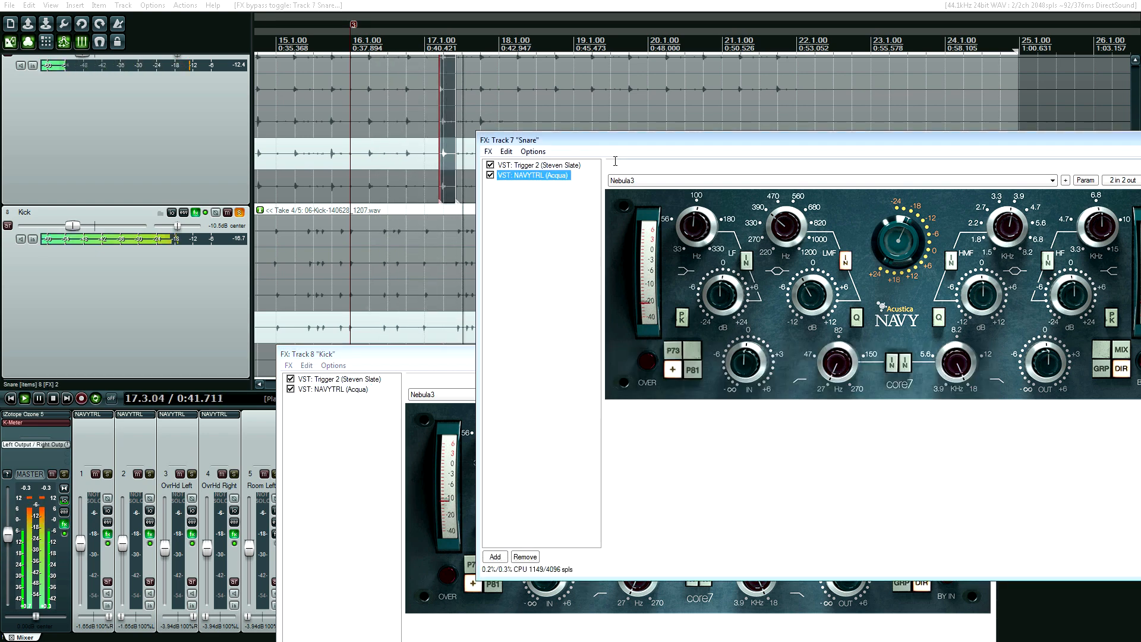
key(space)
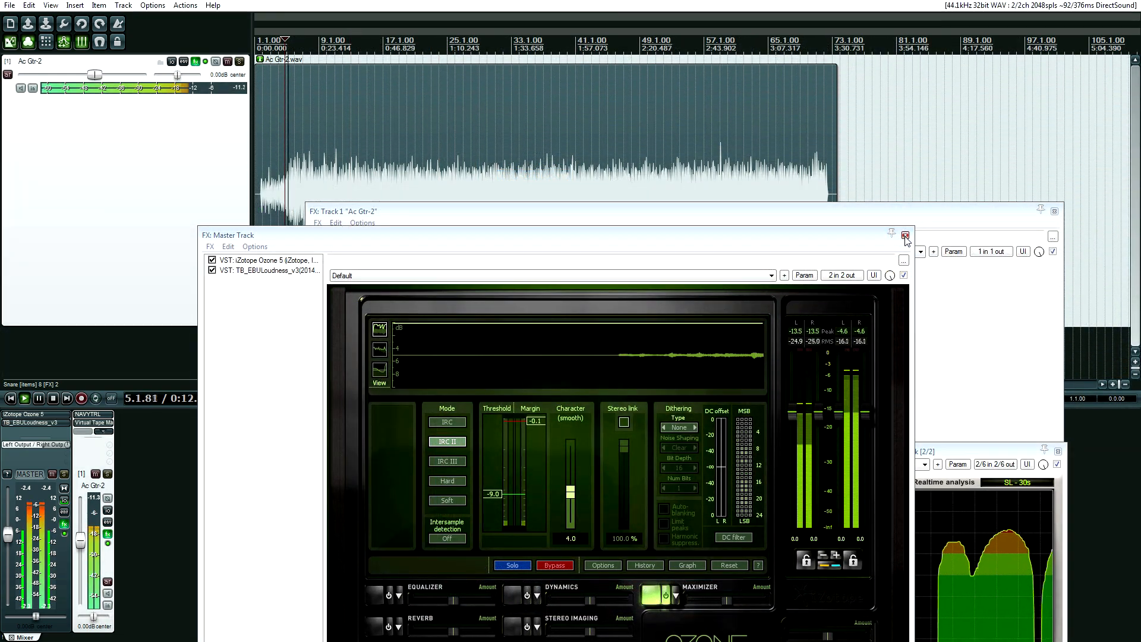
Close the Master Track effects window, show NAVYTRL in the Ac Gtr-2 effects chain and move that window below the track controls
click(905, 236)
click(370, 238)
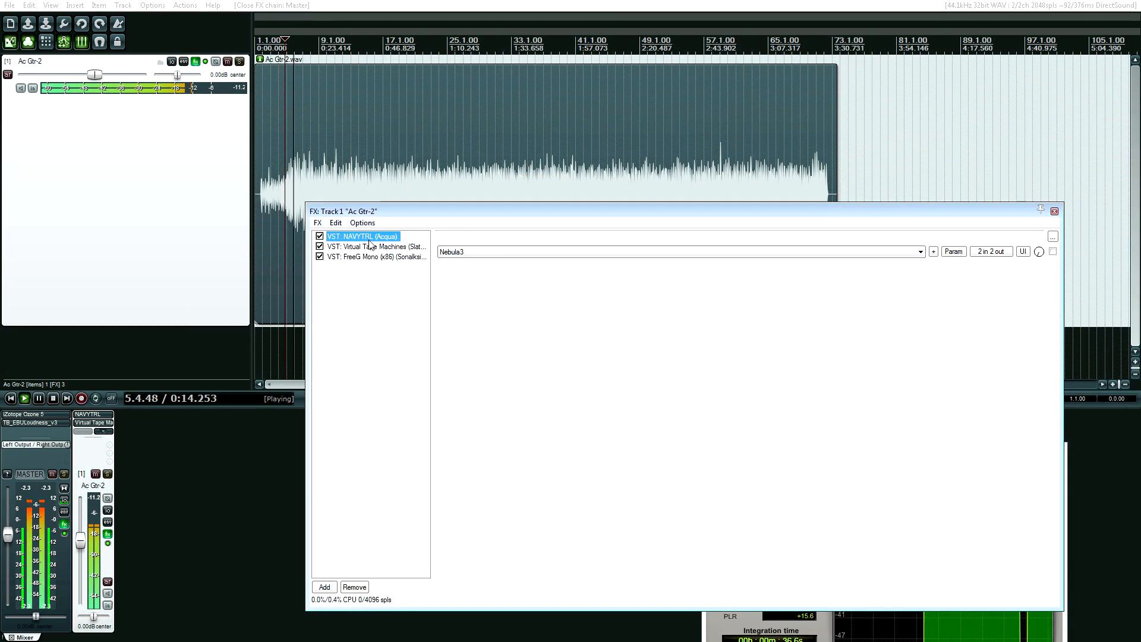
drag(485, 218, 266, 188)
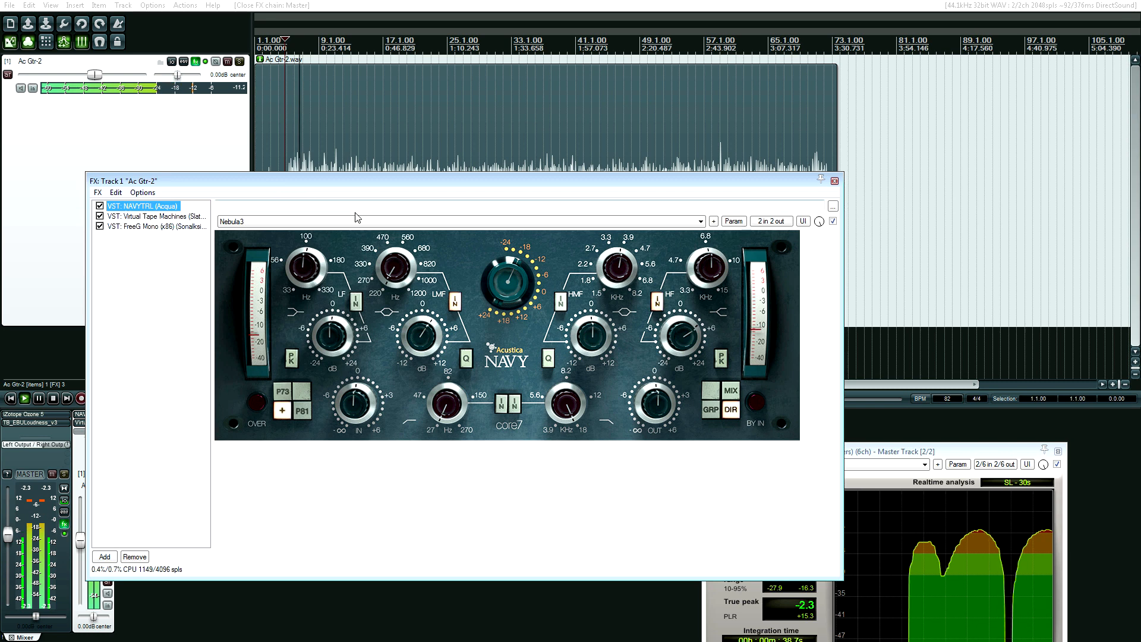
Compare Ac Gtr-2 with its effects chain bypassed and enabled, and view its Virtual Tape Machines and FreeG Mono plugins
click(205, 62)
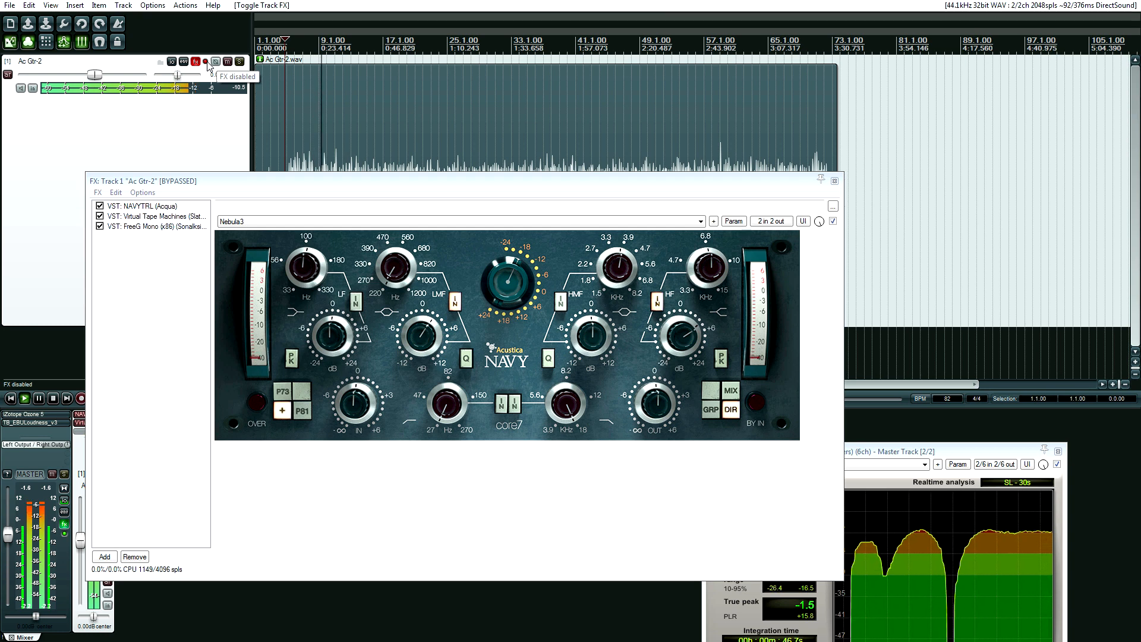
click(205, 62)
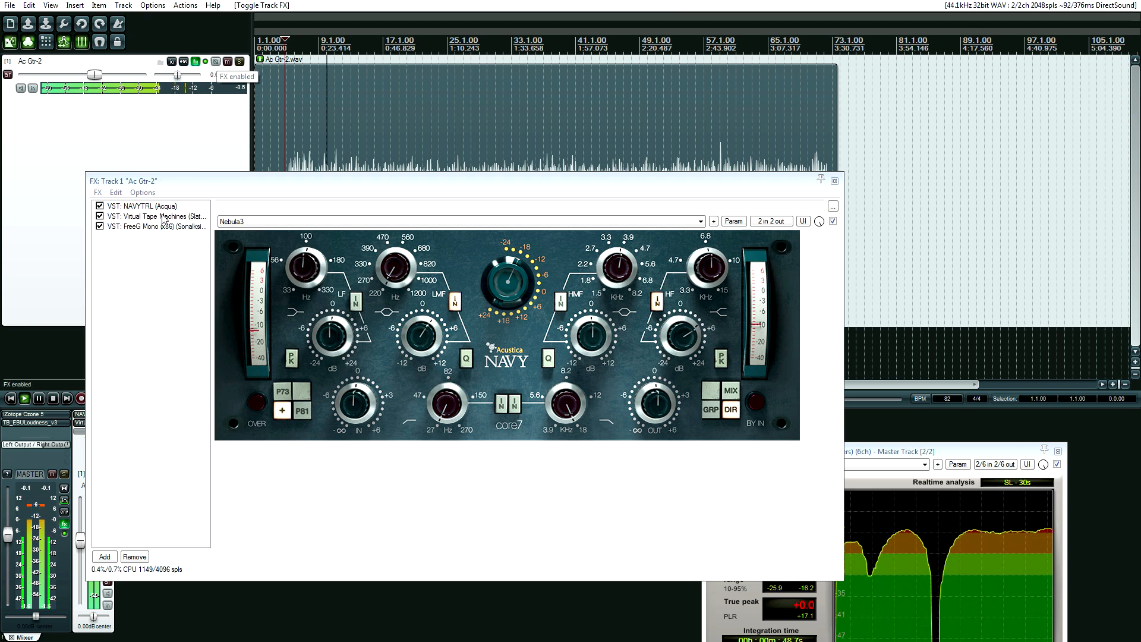
click(164, 217)
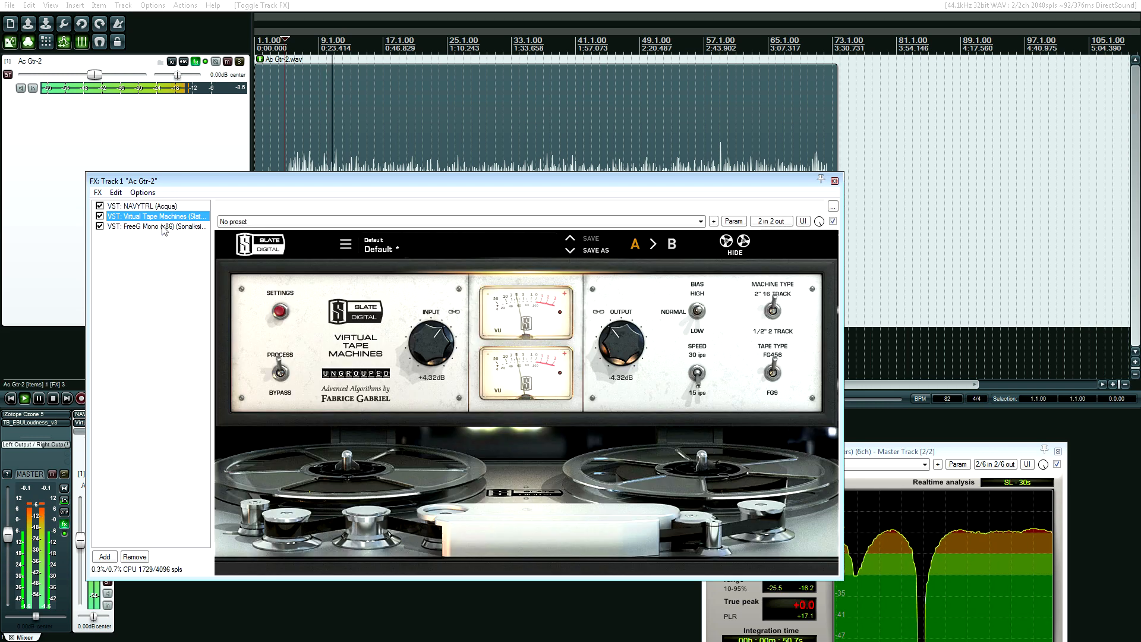
click(164, 226)
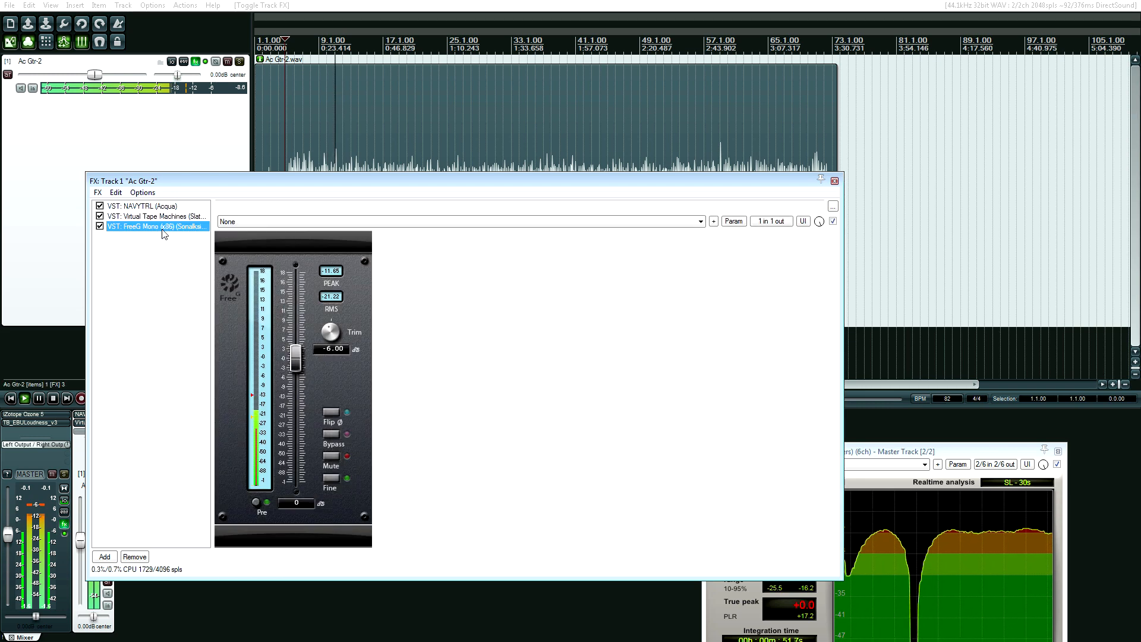
Bypass Virtual Tape Machines on Ac Gtr-2, show NAVYTRL and compare the track with the whole chain bypassed and enabled
click(100, 216)
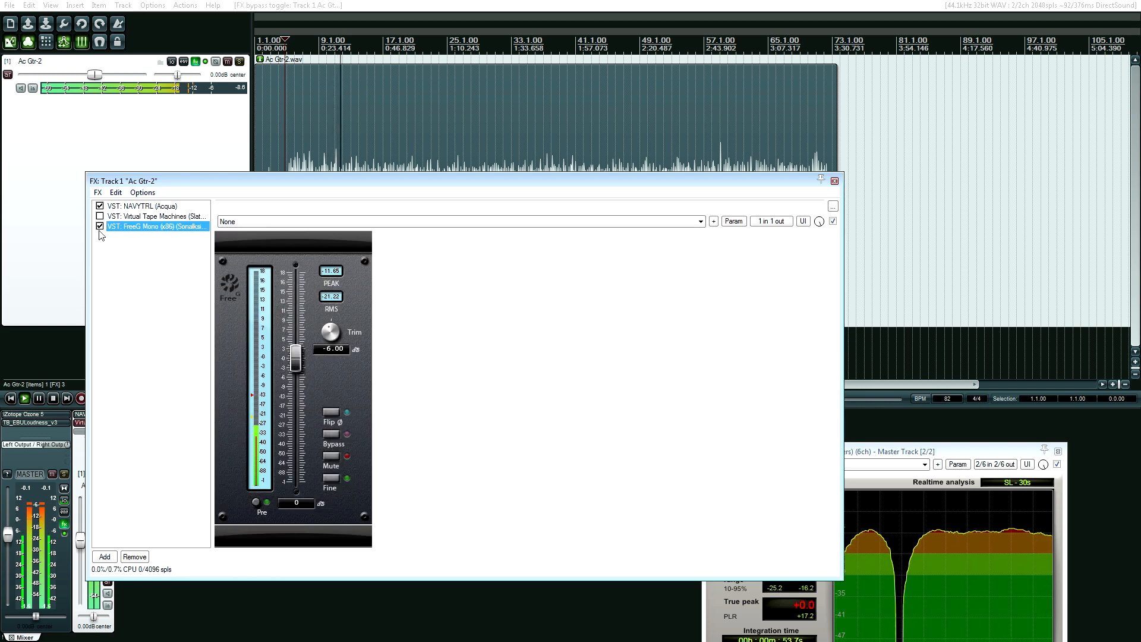
click(133, 208)
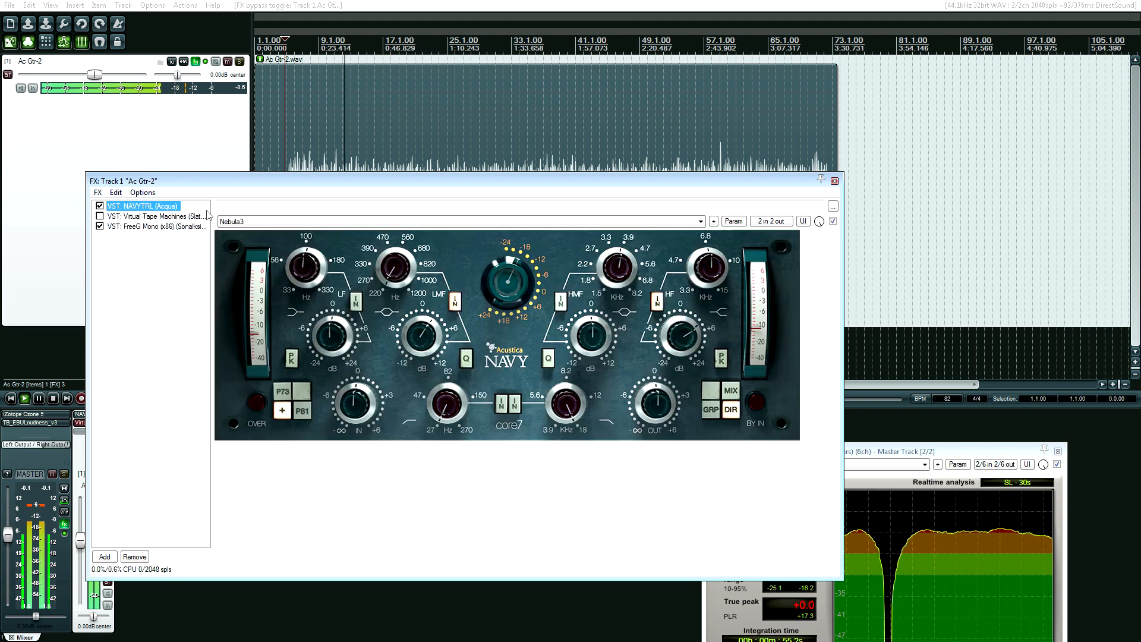
click(205, 62)
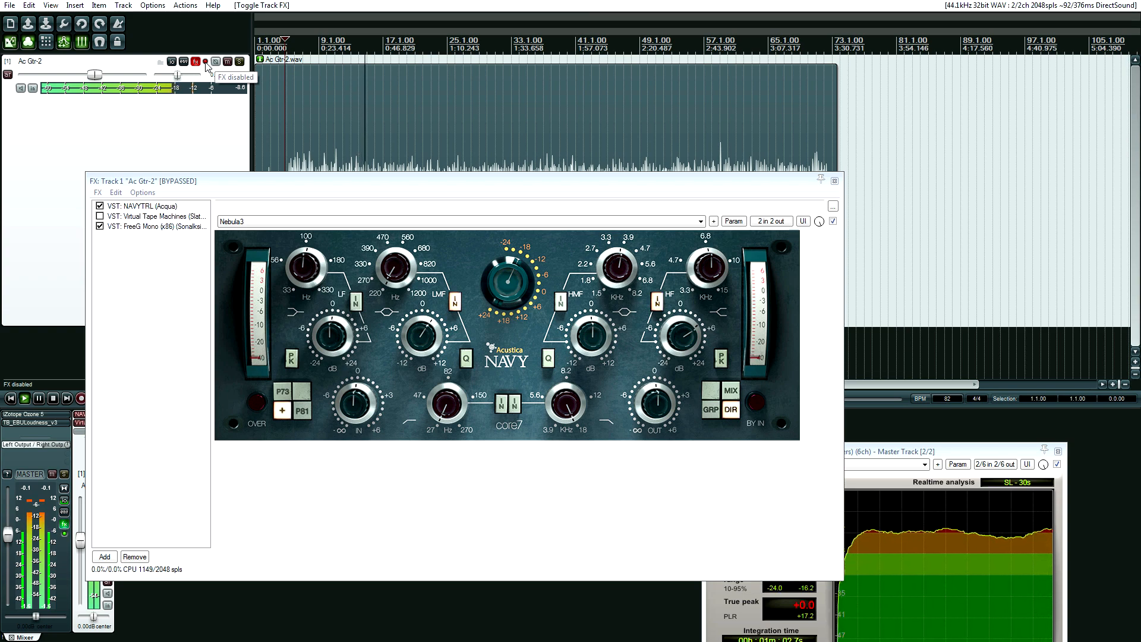
click(205, 62)
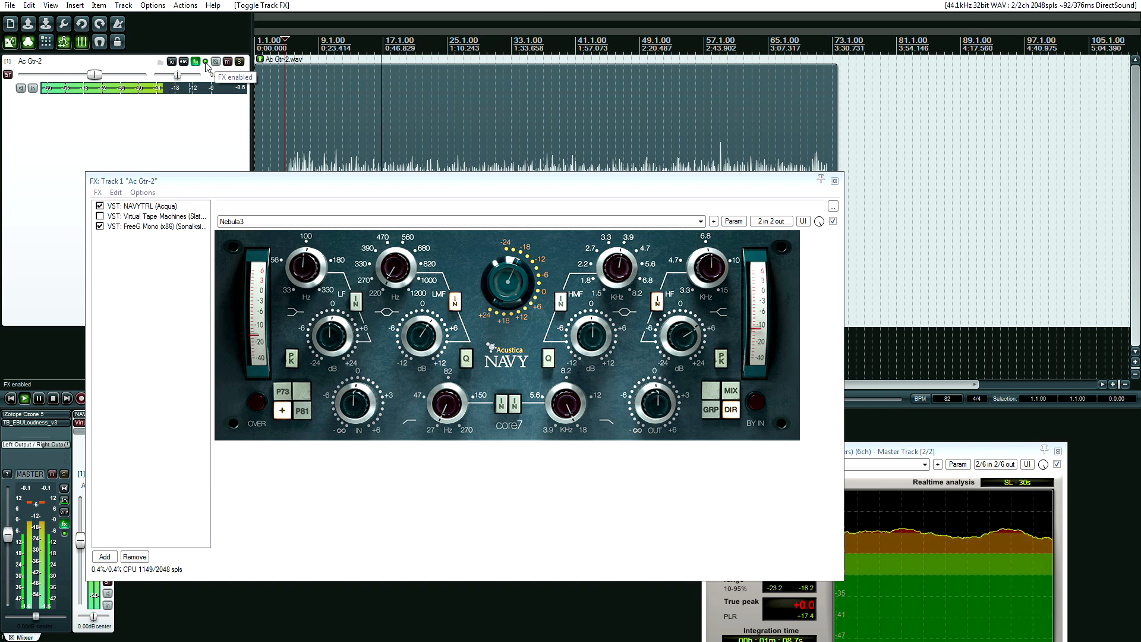
click(205, 62)
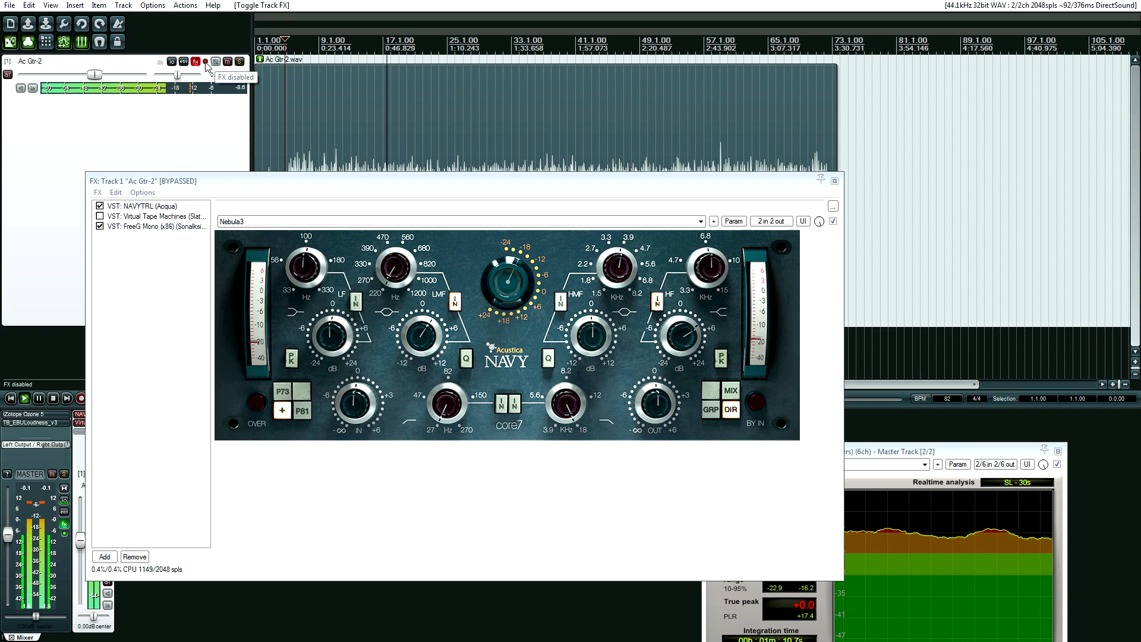
Show Virtual Tape Machines in the Ac Gtr-2 effects chain and turn it back on
click(110, 218)
click(100, 217)
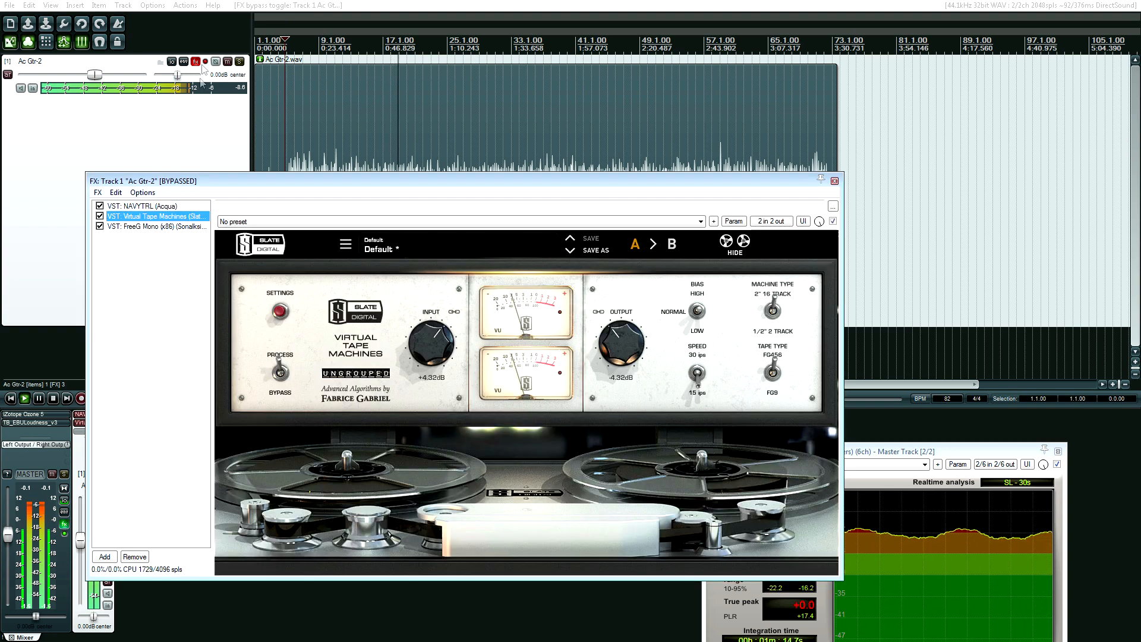
View NAVYTRL and Virtual Tape Machines on Ac Gtr-2 while comparing the track with its effects chain enabled and bypassed
click(170, 206)
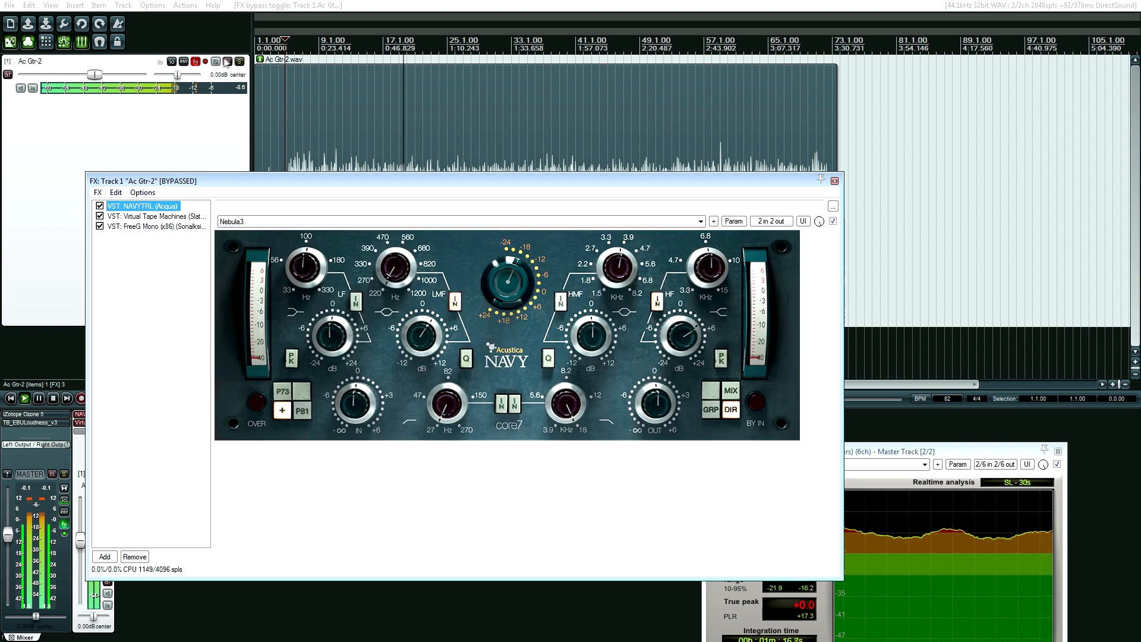
click(205, 62)
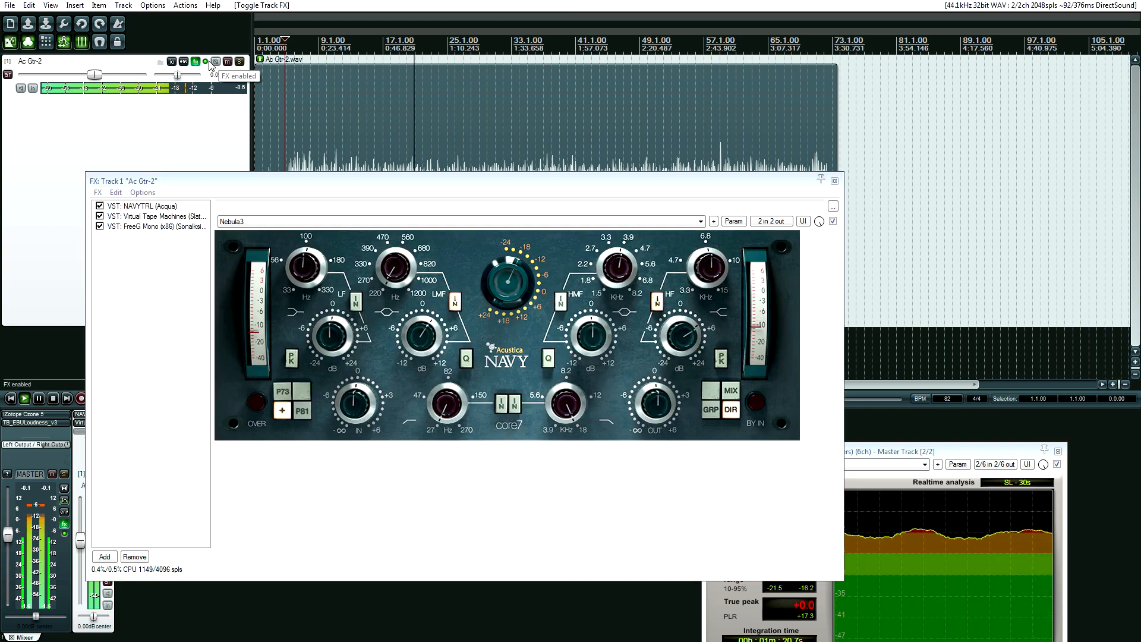
click(166, 218)
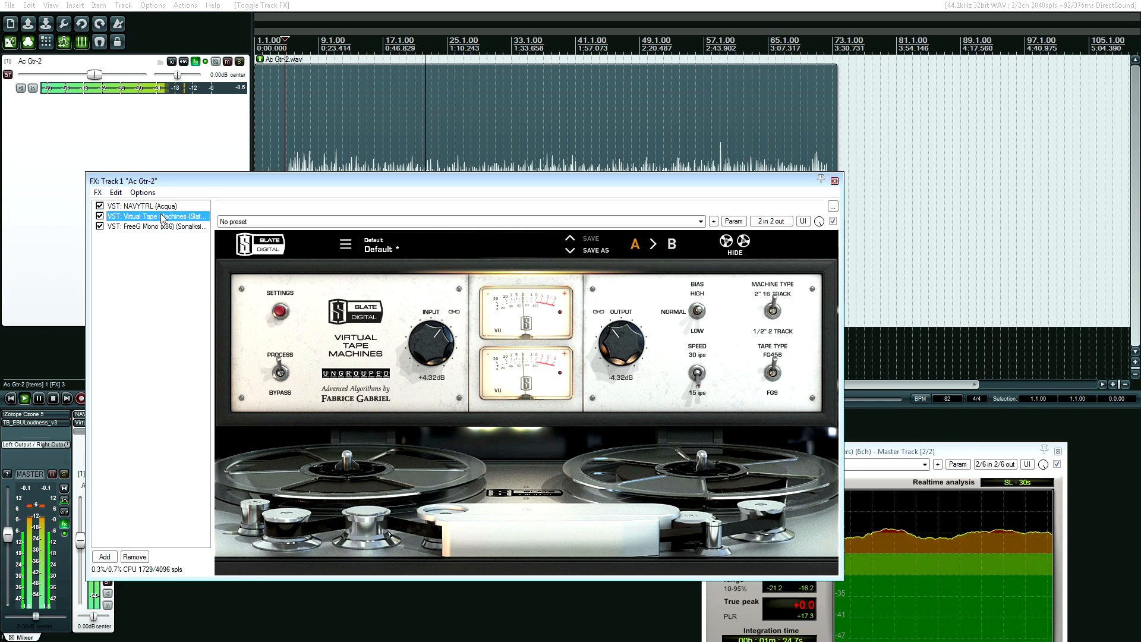
click(206, 62)
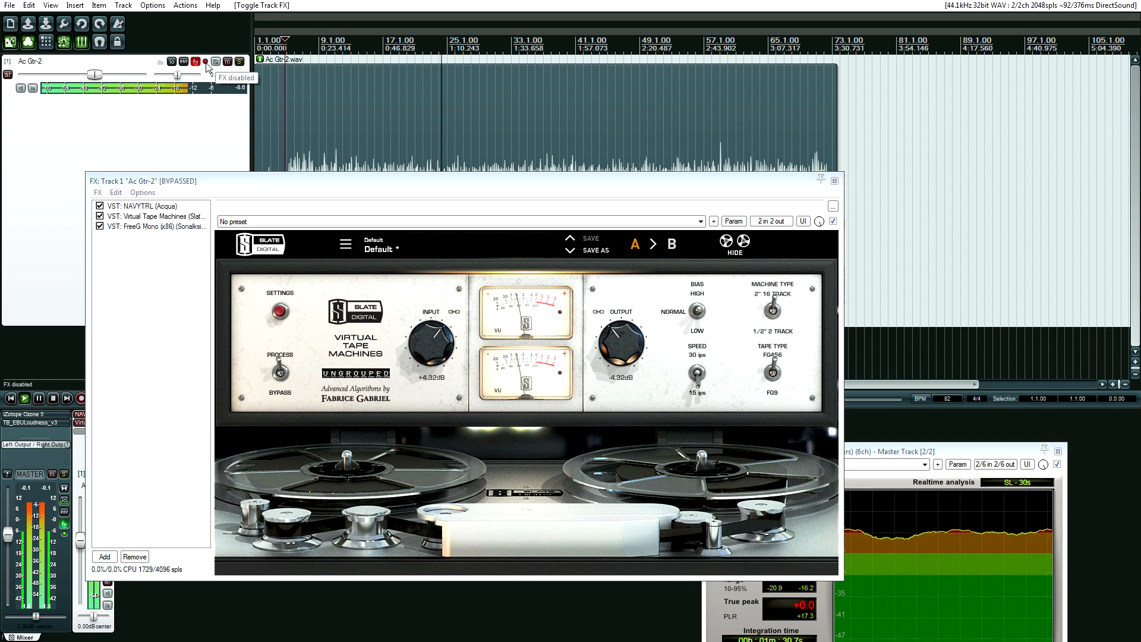
click(206, 62)
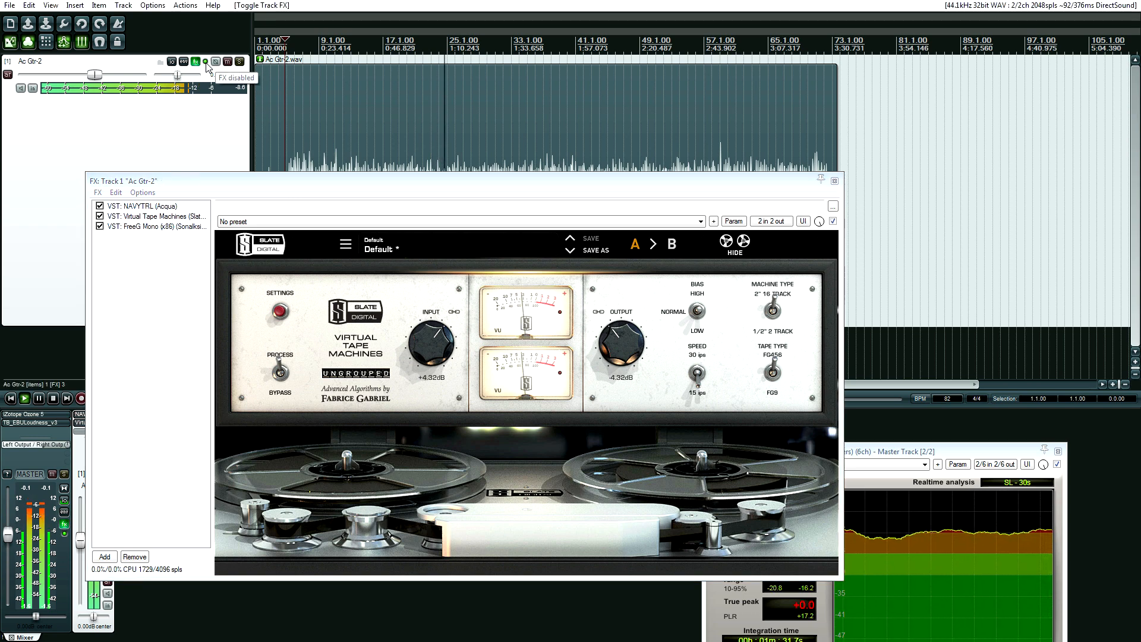
View FreeG Mono and NAVYTRL on Ac Gtr-2, and compare the track with NAVYTRL alone bypassed and active
click(165, 216)
click(165, 206)
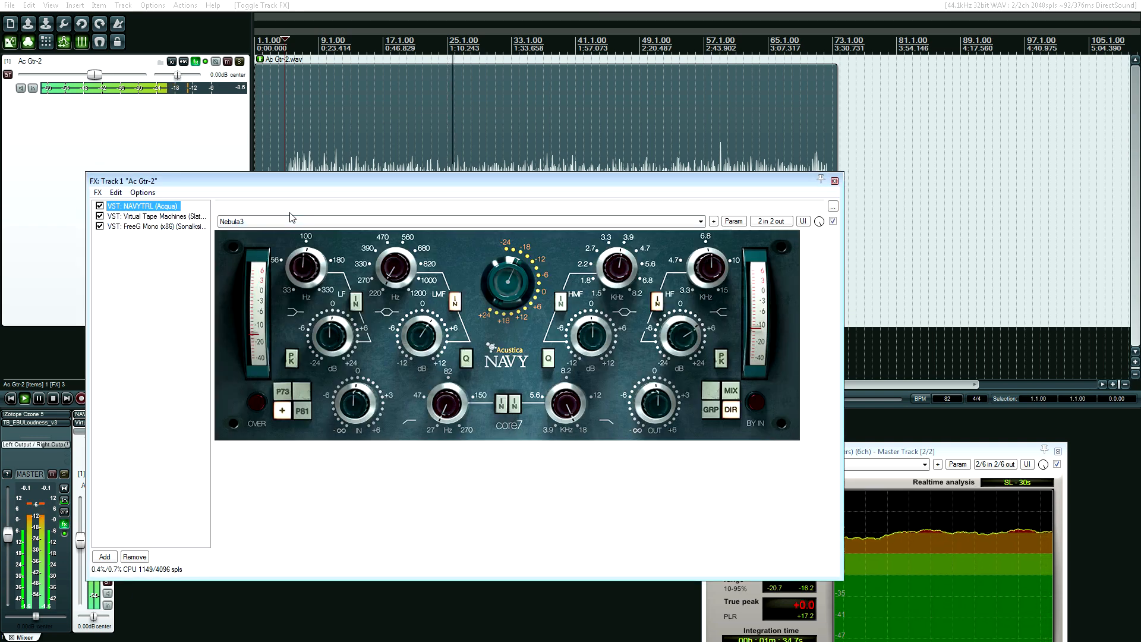
click(193, 227)
click(160, 208)
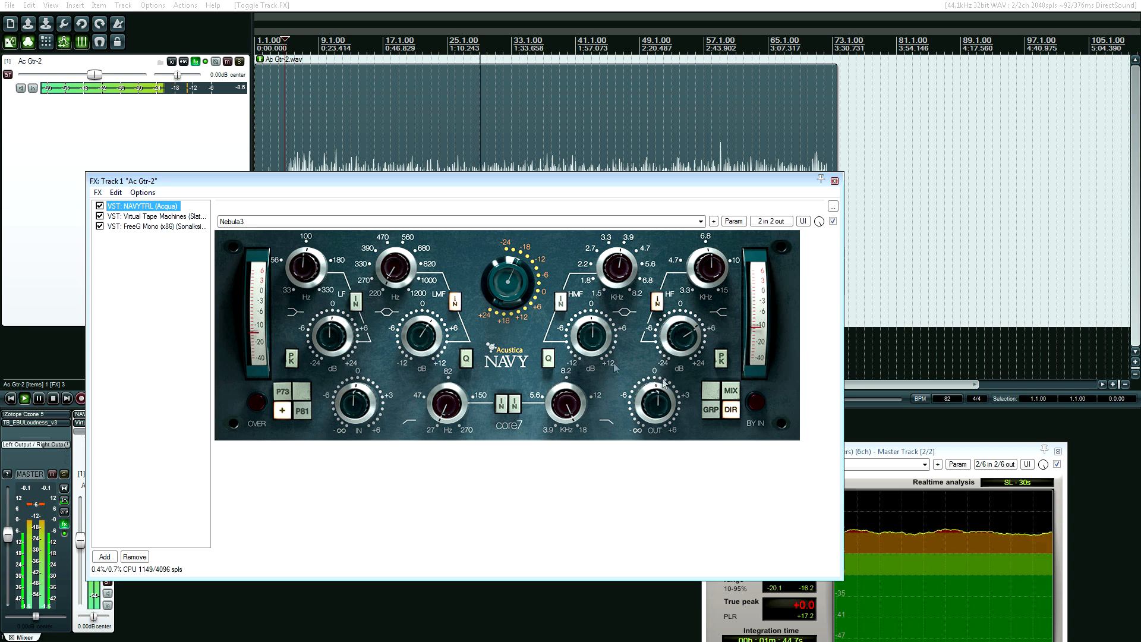
click(100, 207)
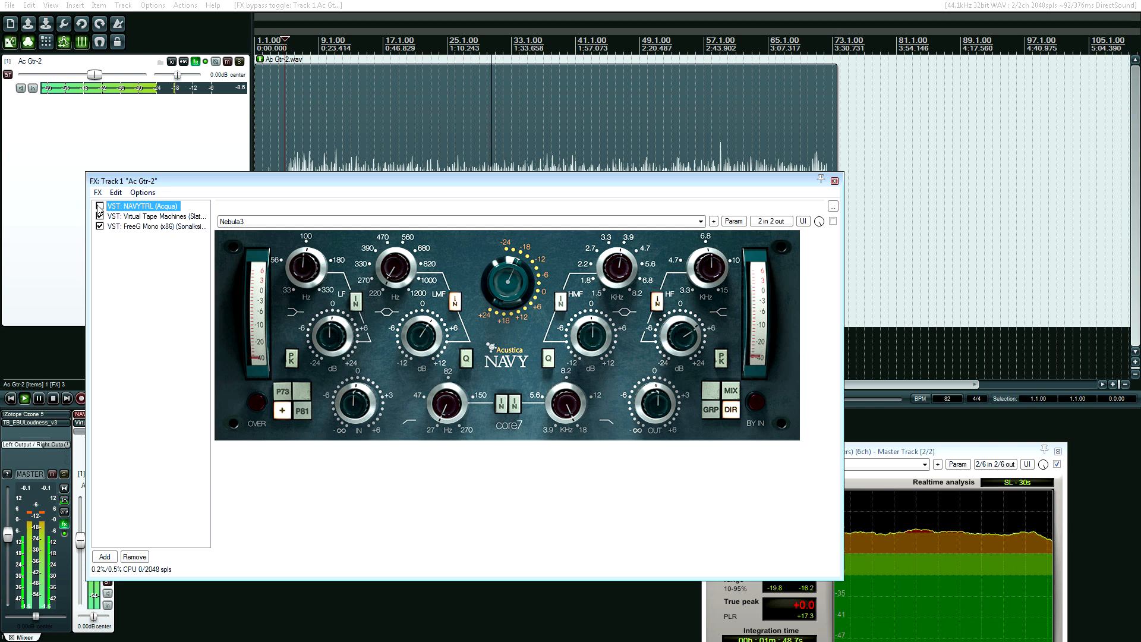
click(100, 206)
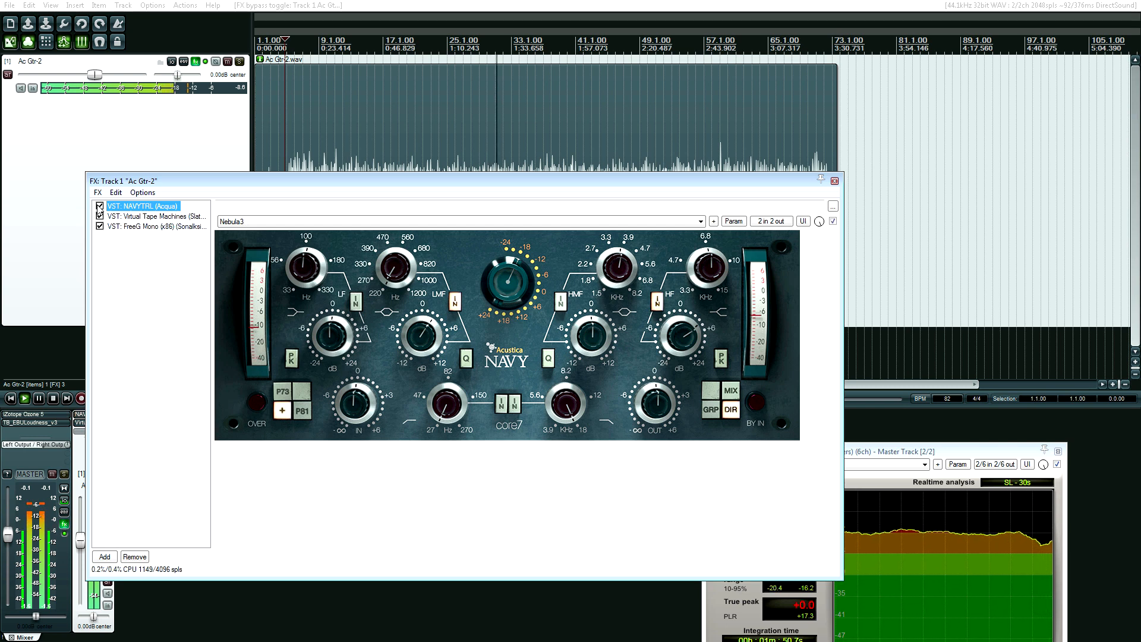
Compare Ac Gtr-2 with its whole effects chain bypassed and enabled, and stop playback
click(205, 62)
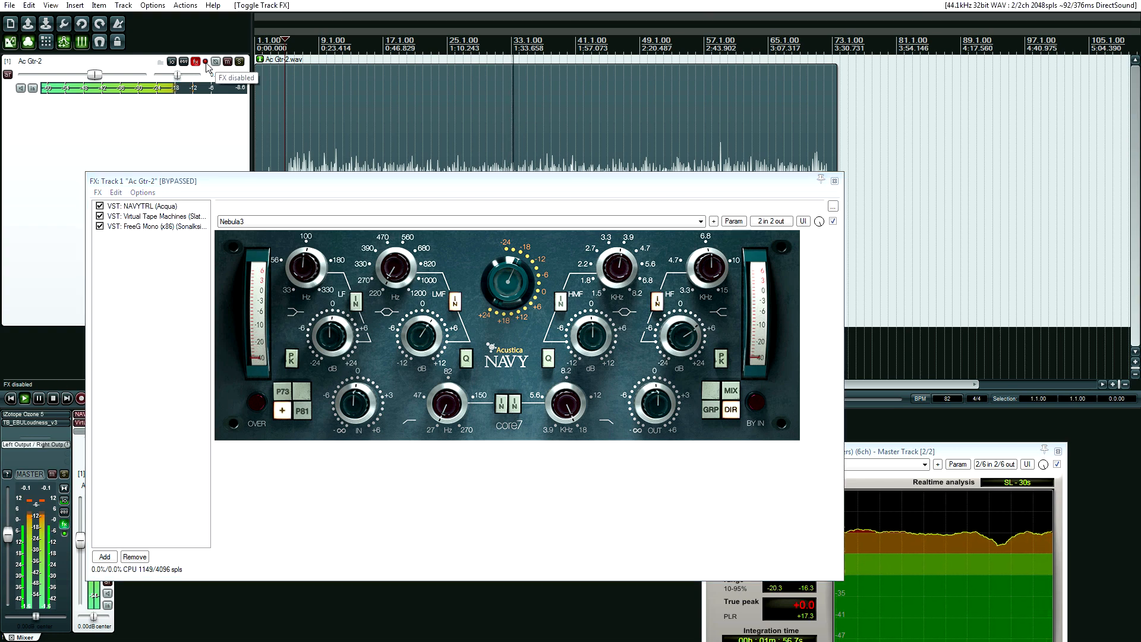
click(205, 61)
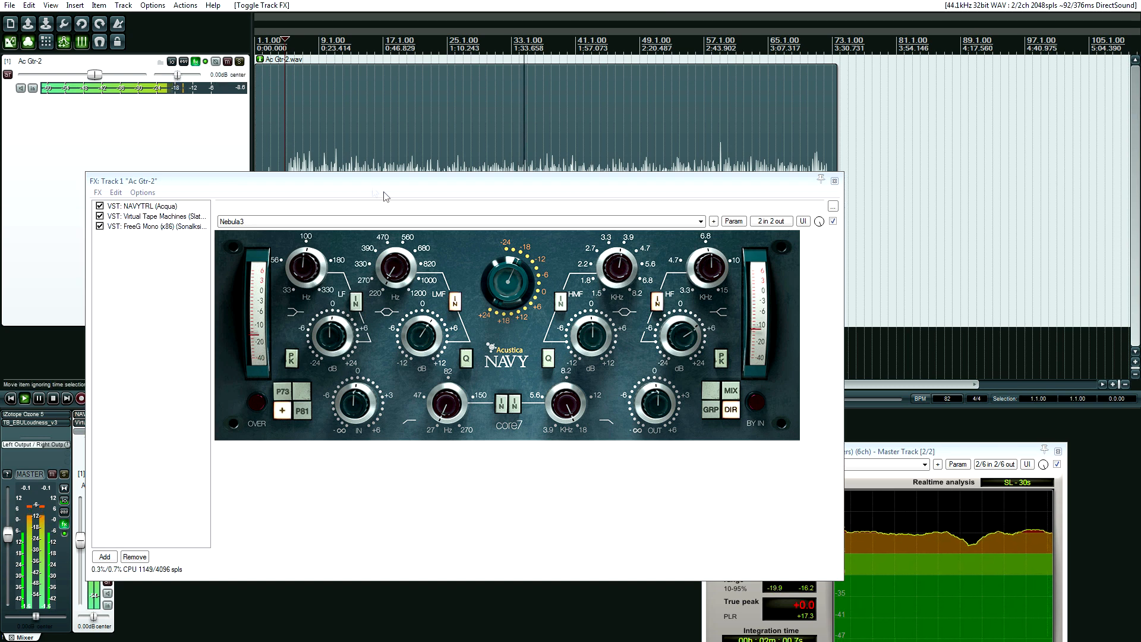
key(space)
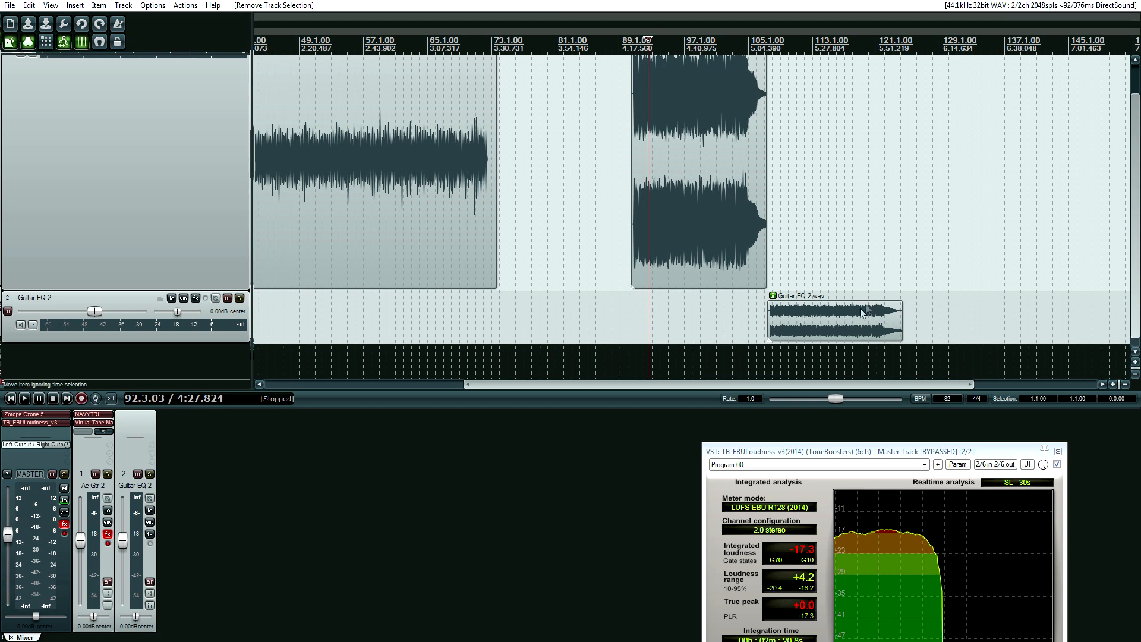
Play the stereo clip on Ac Gtr-2 from around bar 95 and compare it with the Guitar EQ 2 clip
click(664, 326)
click(674, 327)
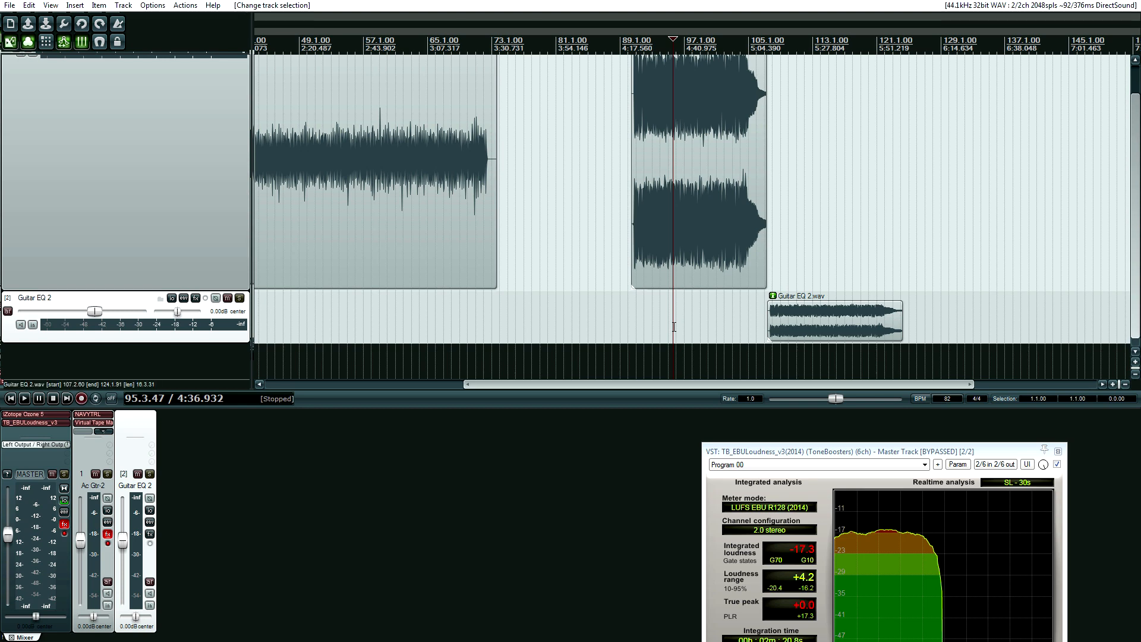
key(space)
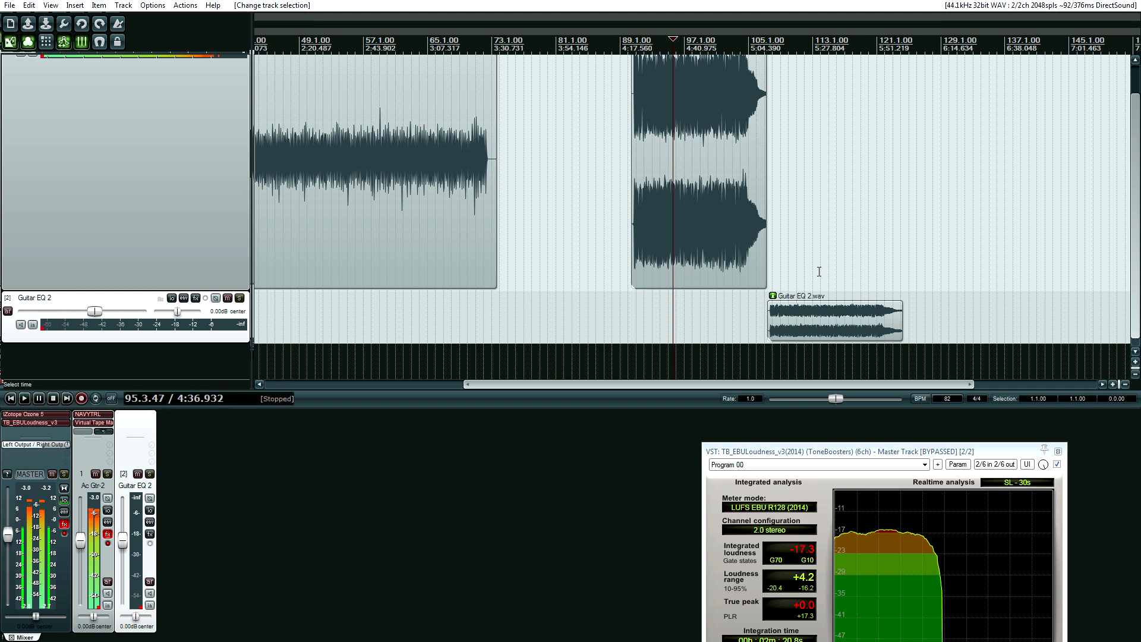
click(820, 272)
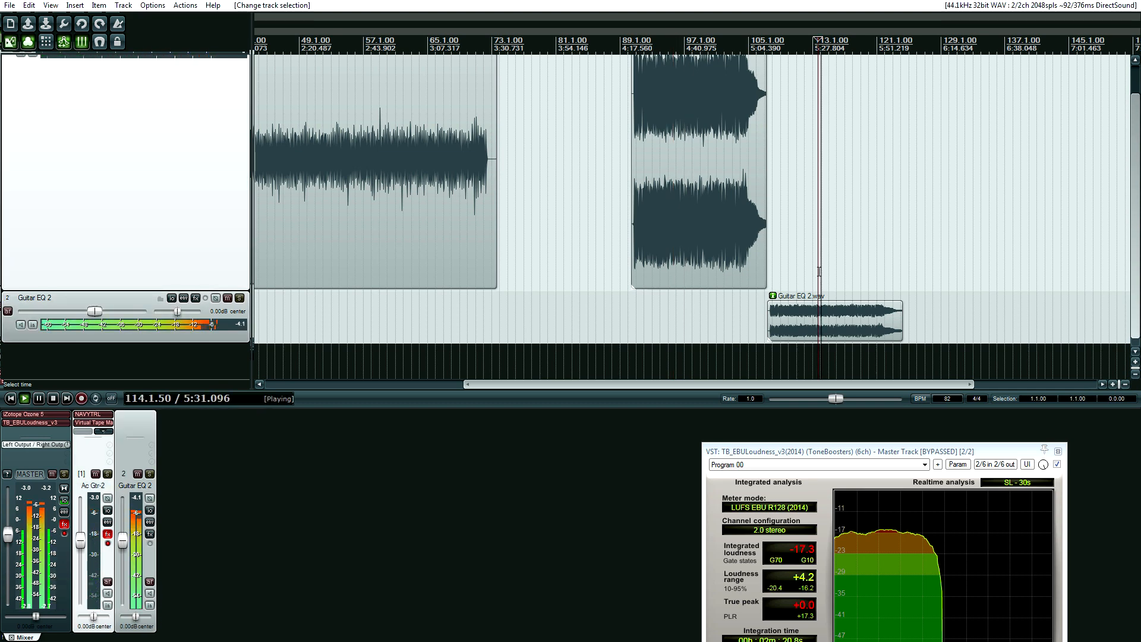
click(699, 335)
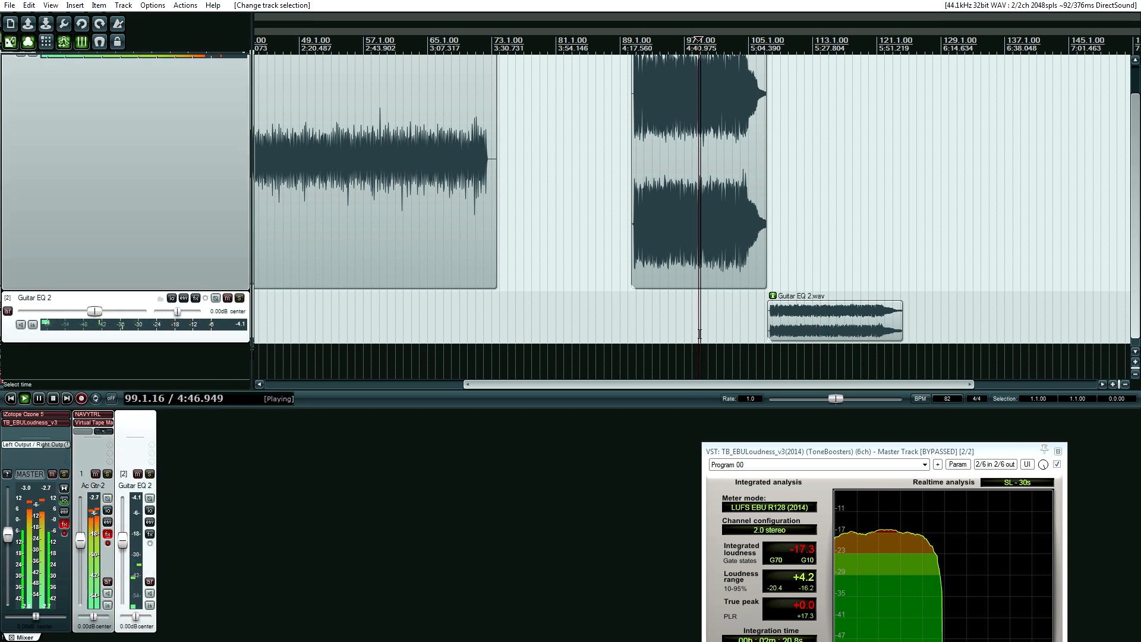
click(838, 271)
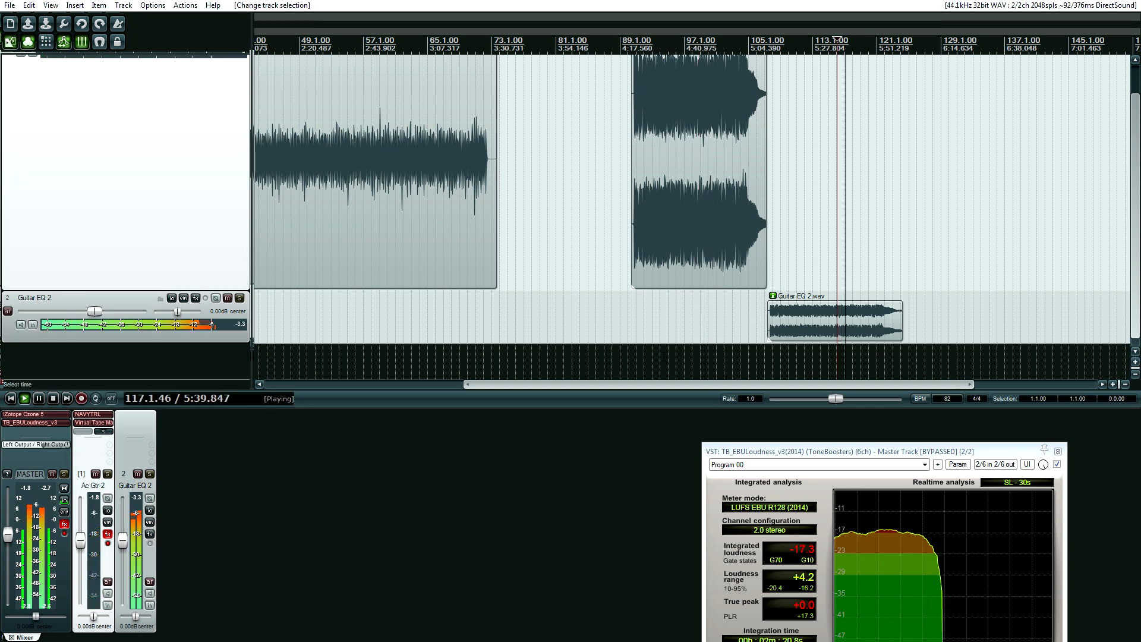
Alternate playback between the stereo clip near bar 93 and the Guitar EQ 2 clip, and stop playback
click(656, 359)
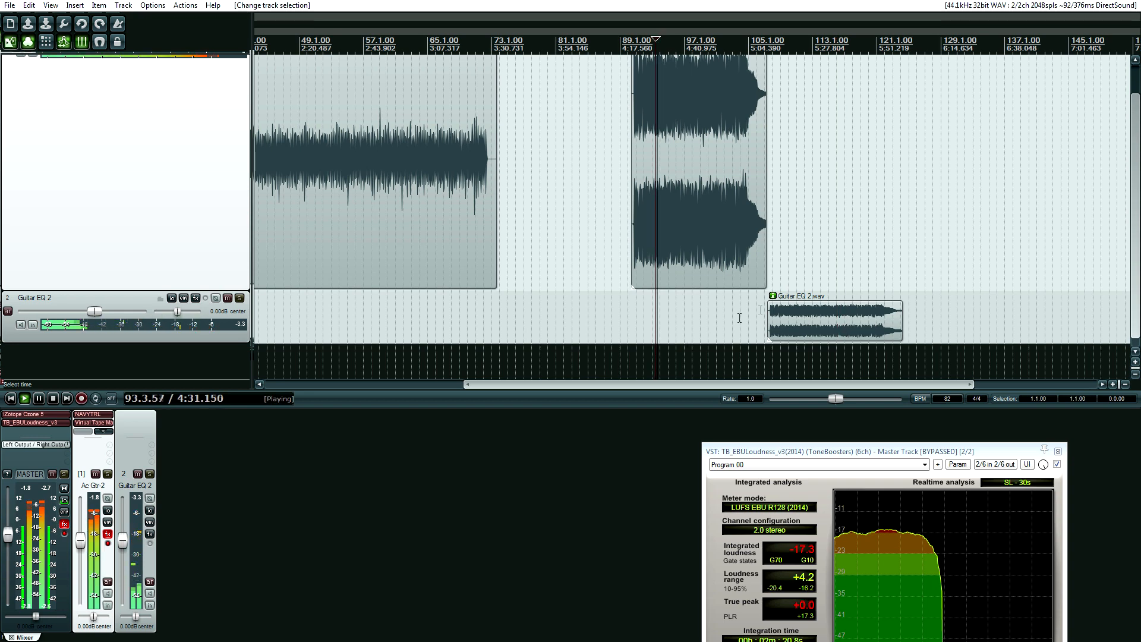
click(862, 271)
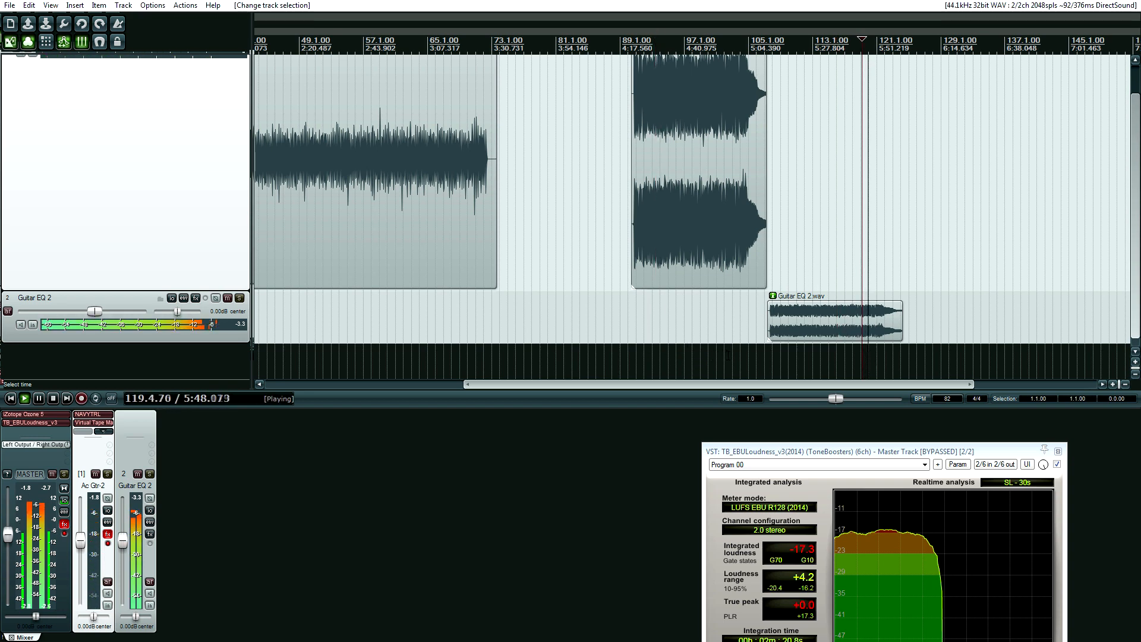
click(727, 356)
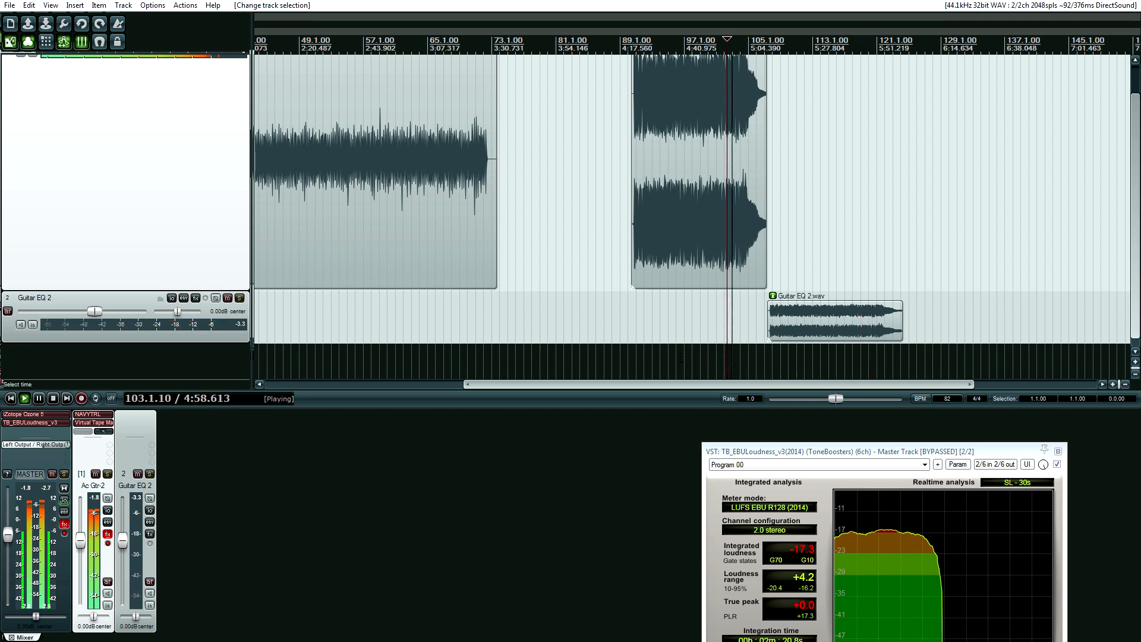
click(663, 356)
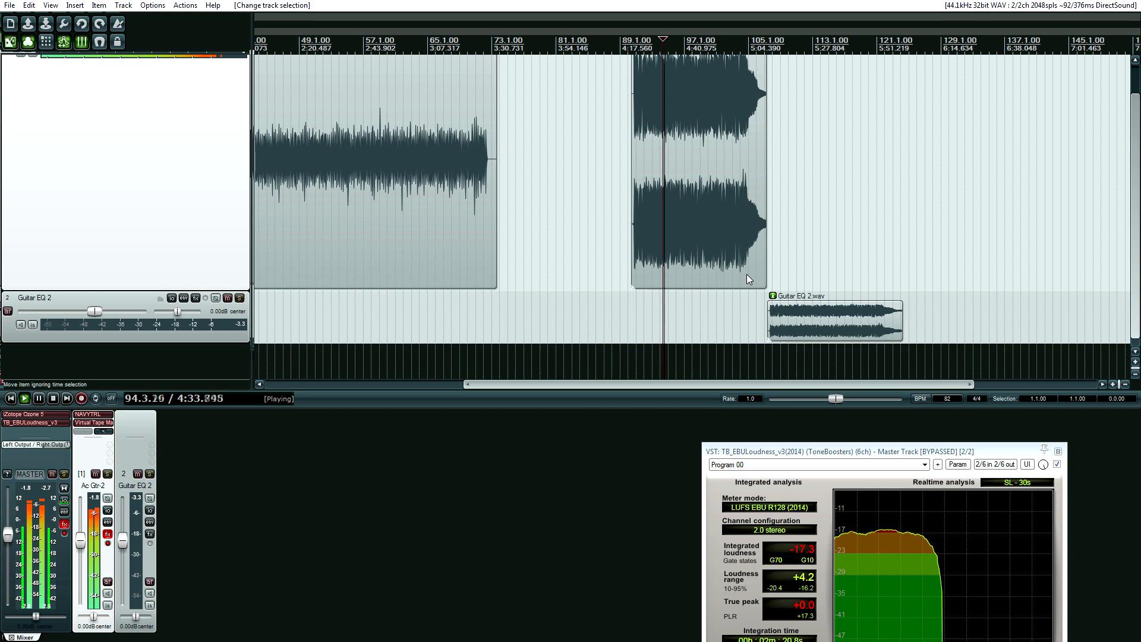
click(842, 256)
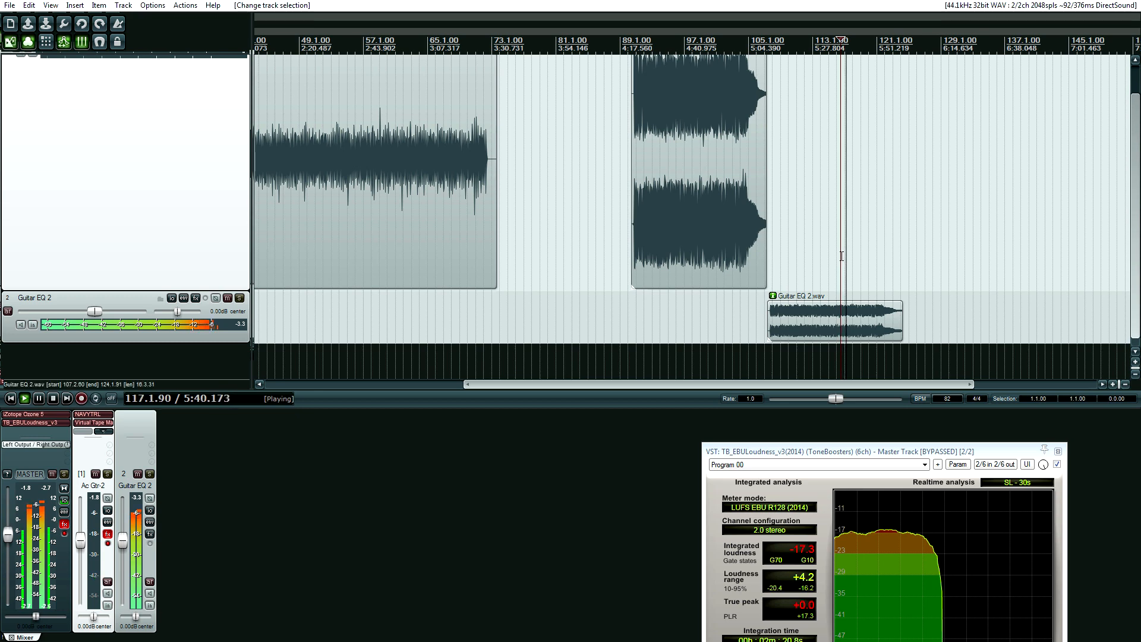
key(space)
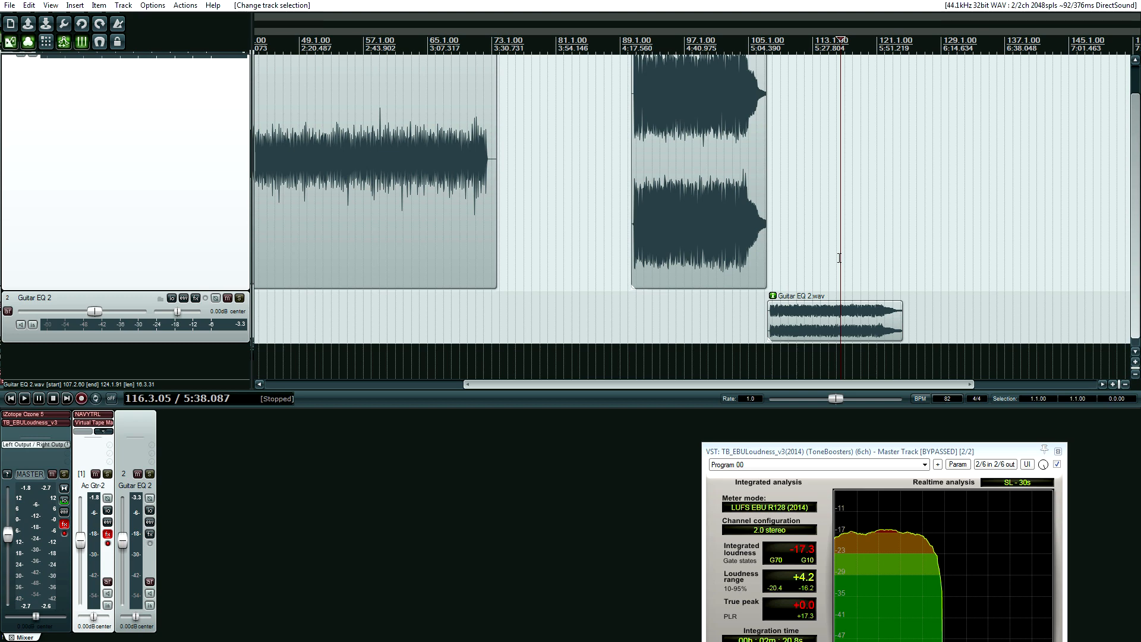
Play the stereo clip on Ac Gtr-2 from about bar 97, stop it, replay it from there and stop again
click(688, 315)
key(space)
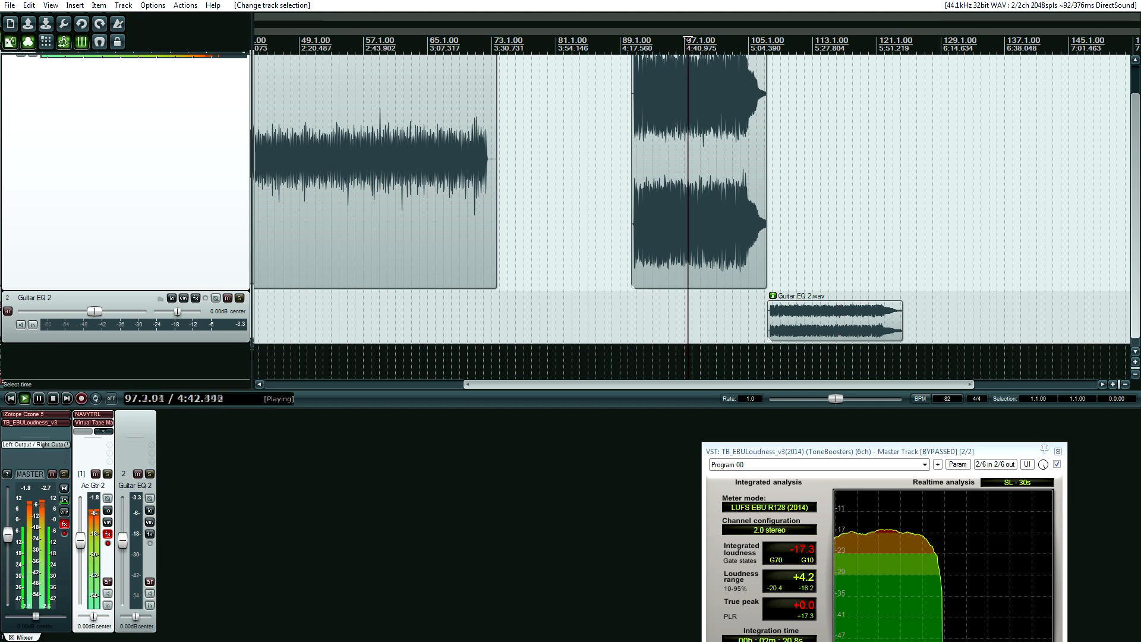
key(space)
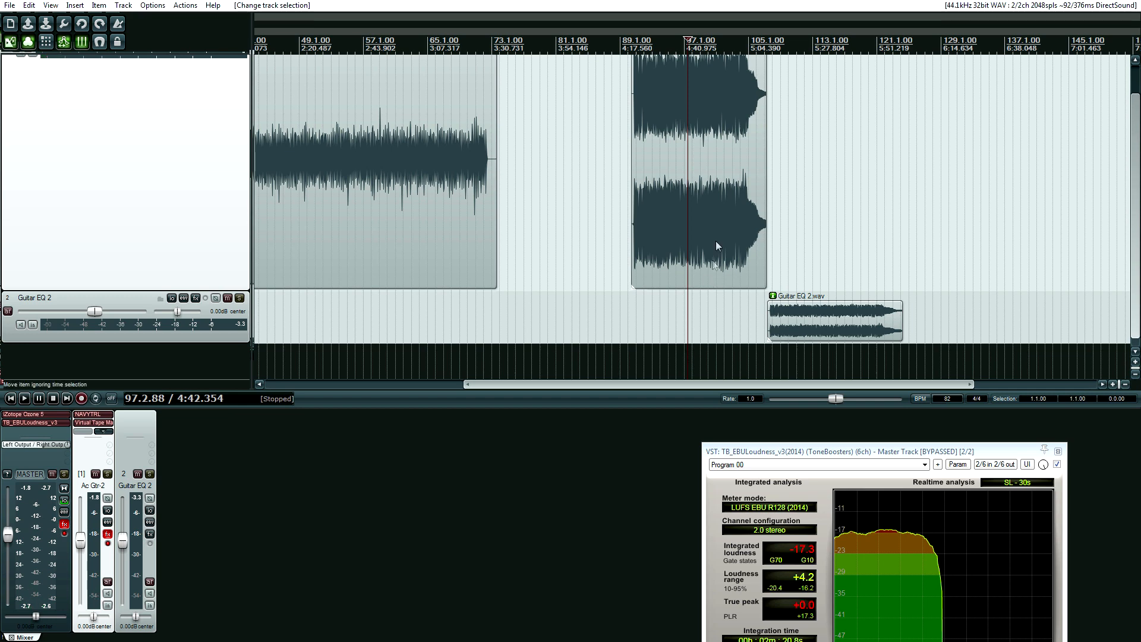
key(space)
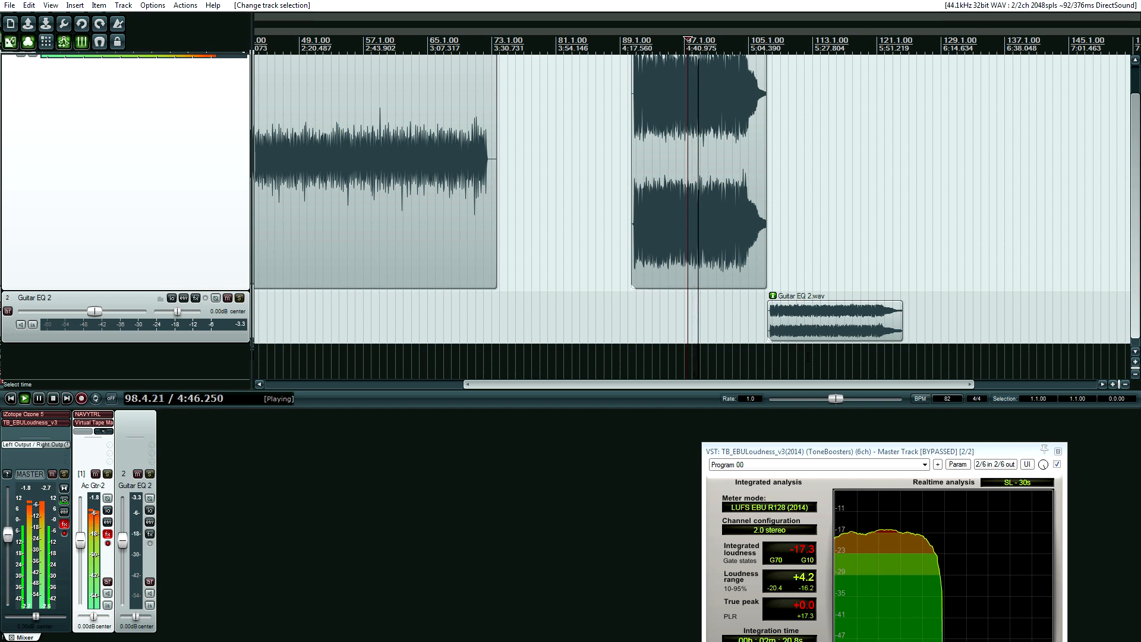
key(space)
Play the Guitar EQ 2 clip from around bar 113, compare it with the stereo clip again and stop playback
click(818, 358)
key(space)
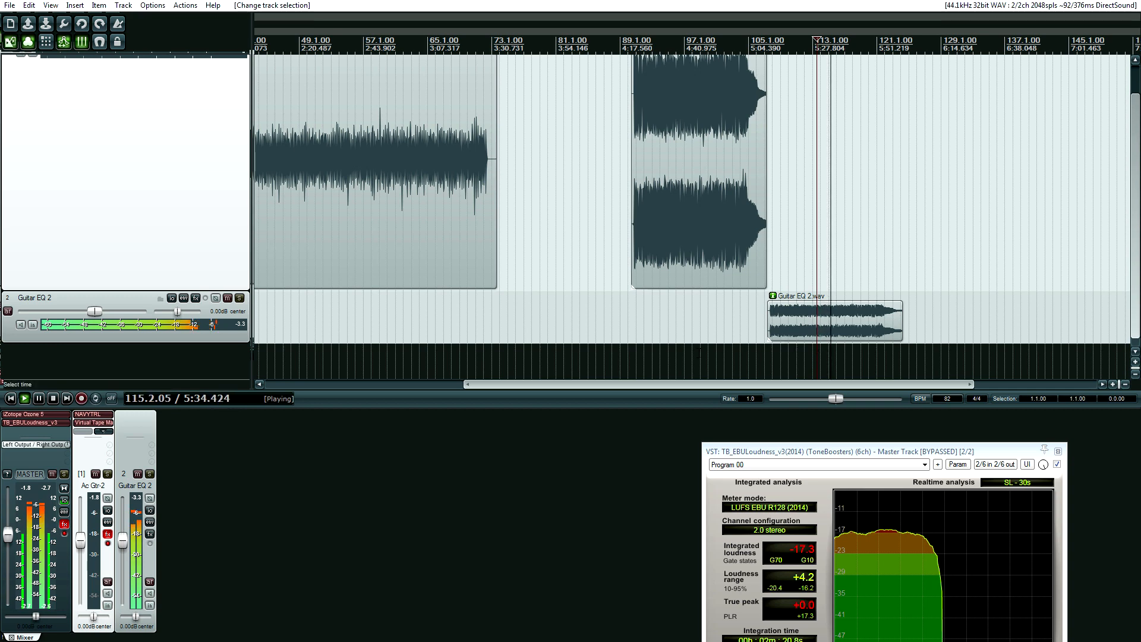
click(655, 363)
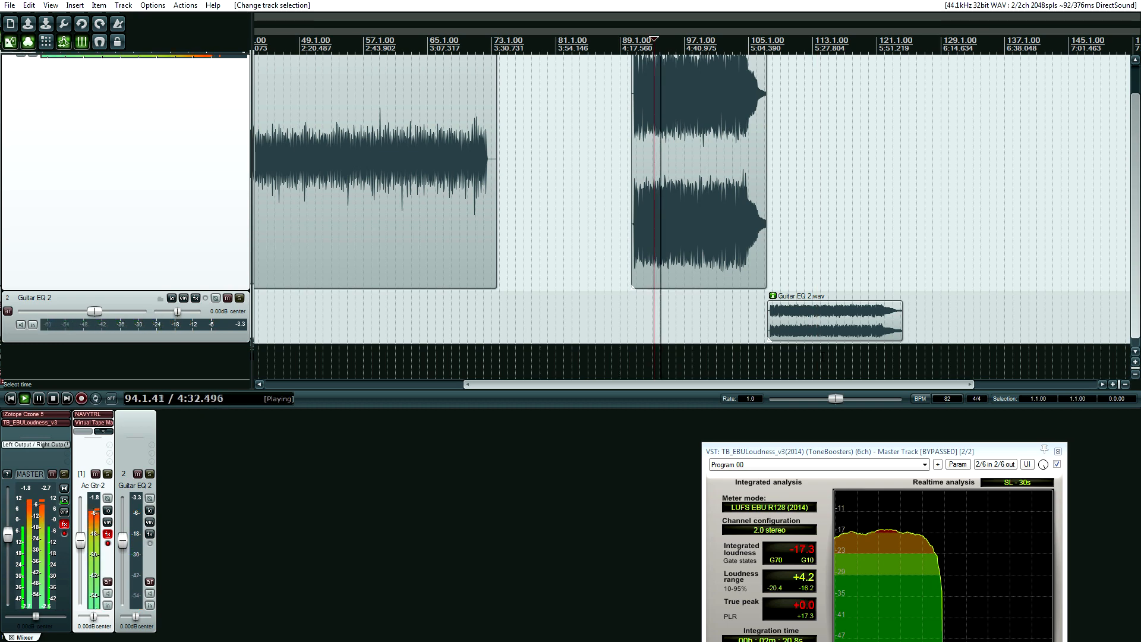
click(862, 363)
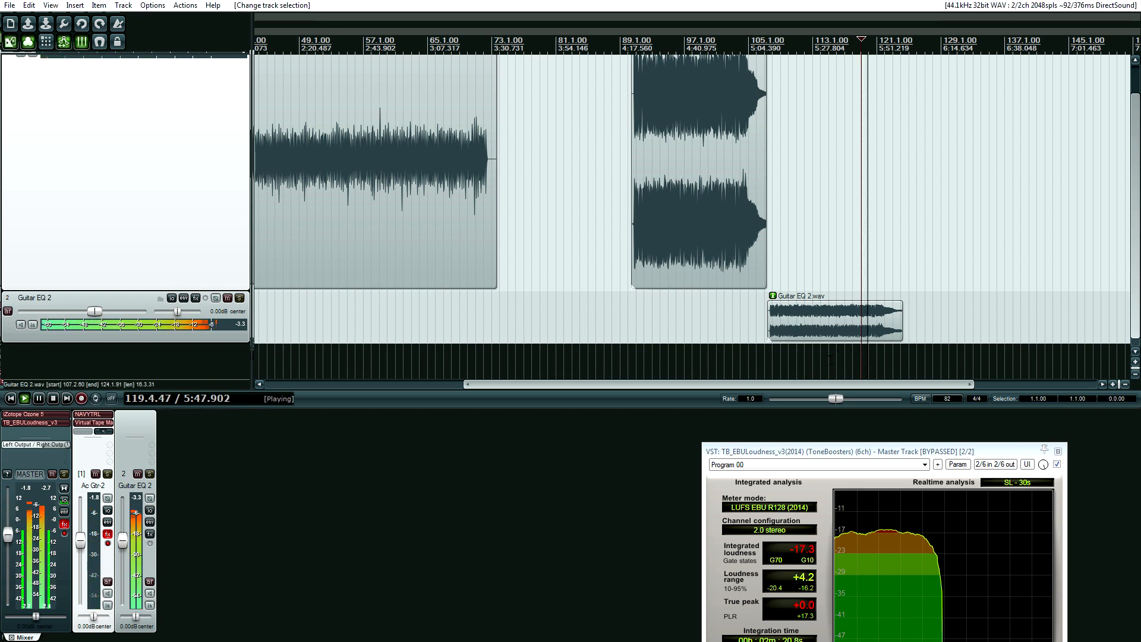
key(space)
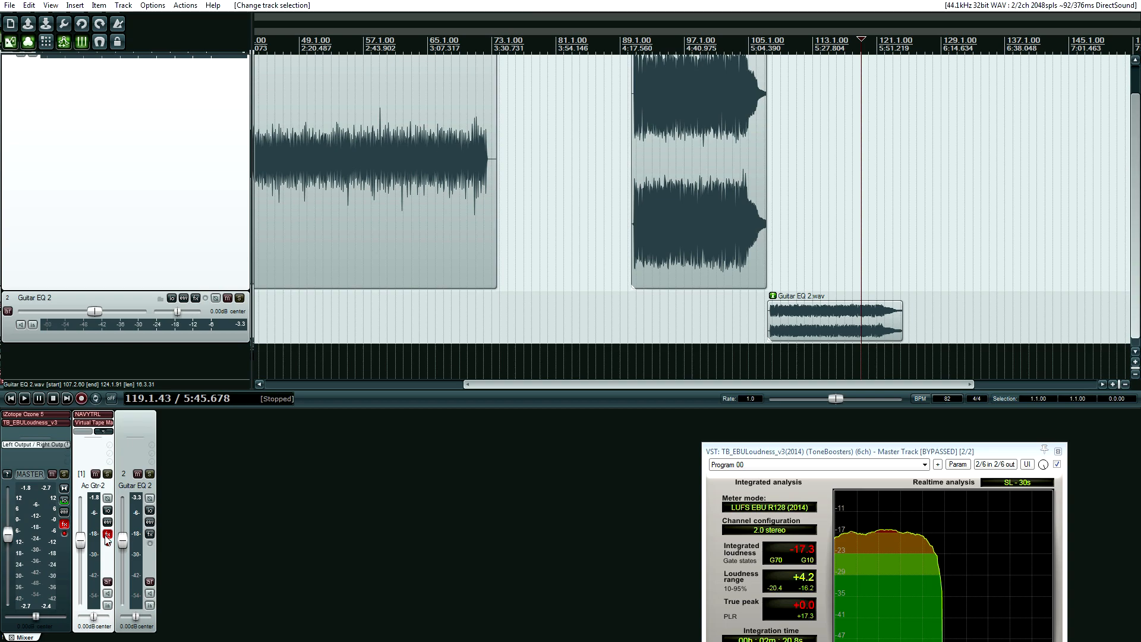
Open NAVYTRL in the Ac Gtr-2 effects chain, reposition its window and toggle the LF band's IN switch
click(107, 535)
drag(289, 182, 253, 189)
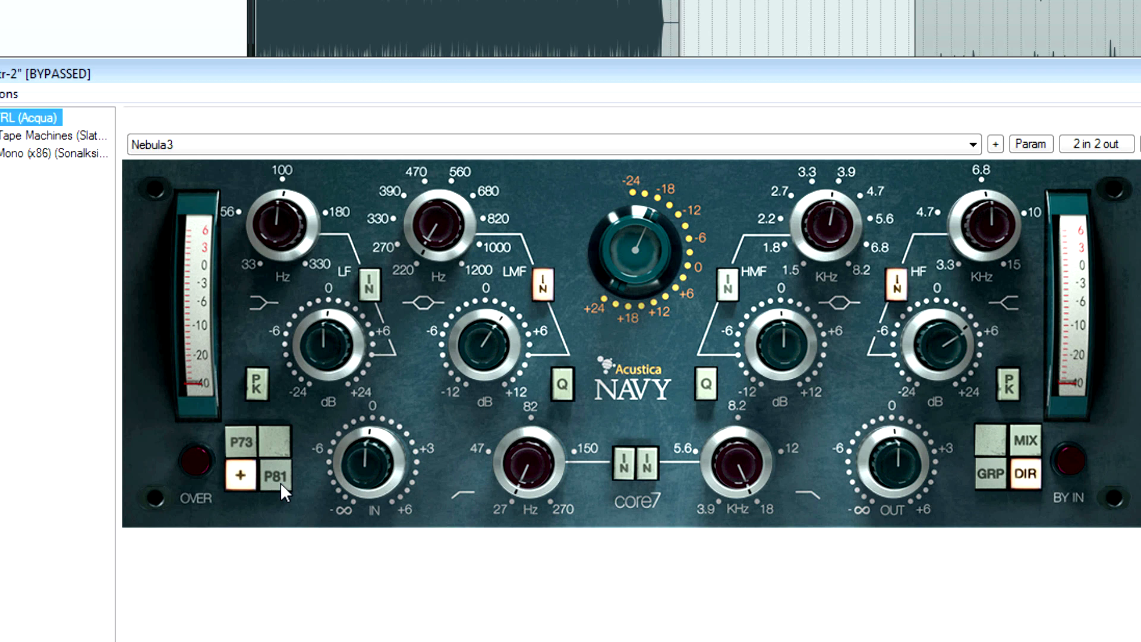
click(368, 291)
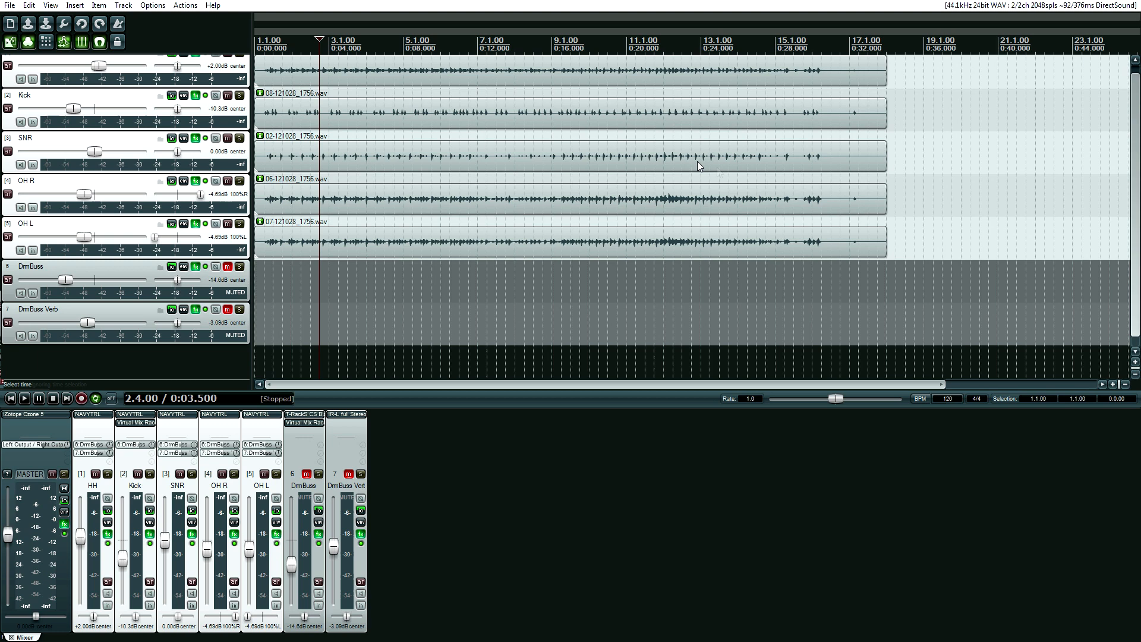
Bypass the effects on HH, Kick, SNR, OH R and OH L, and return the play cursor to the project start
click(107, 544)
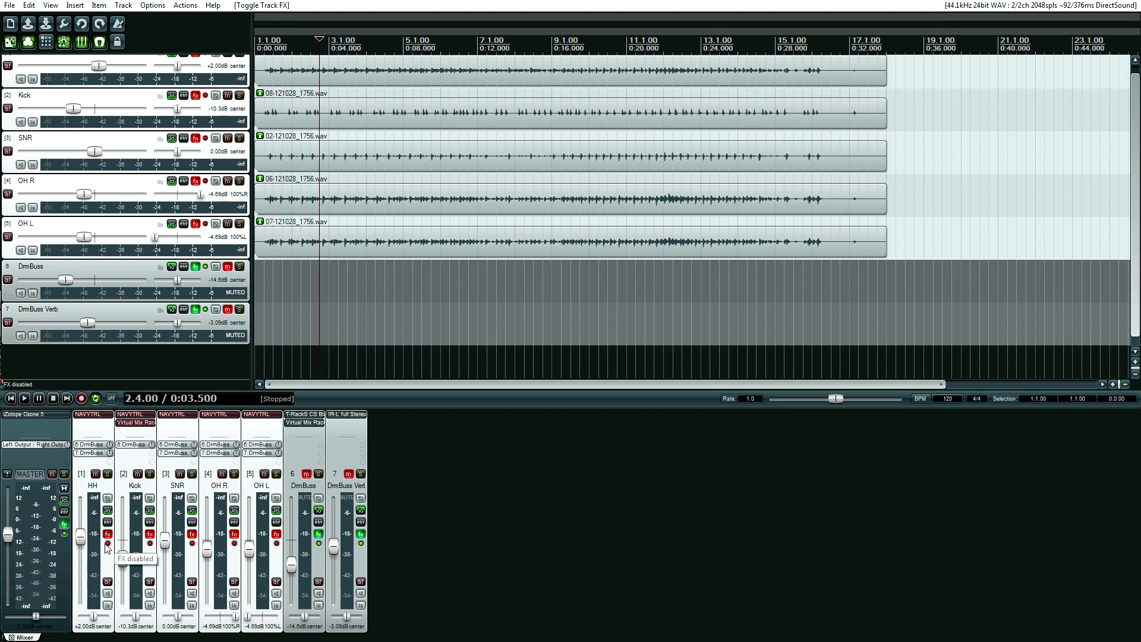
click(283, 31)
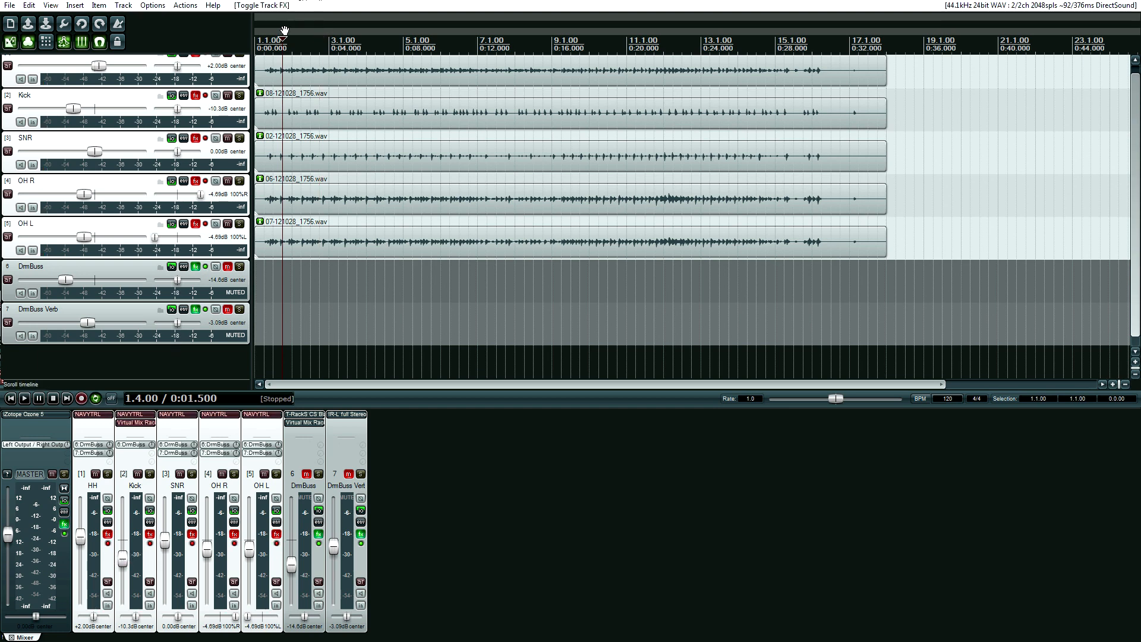
key(Home)
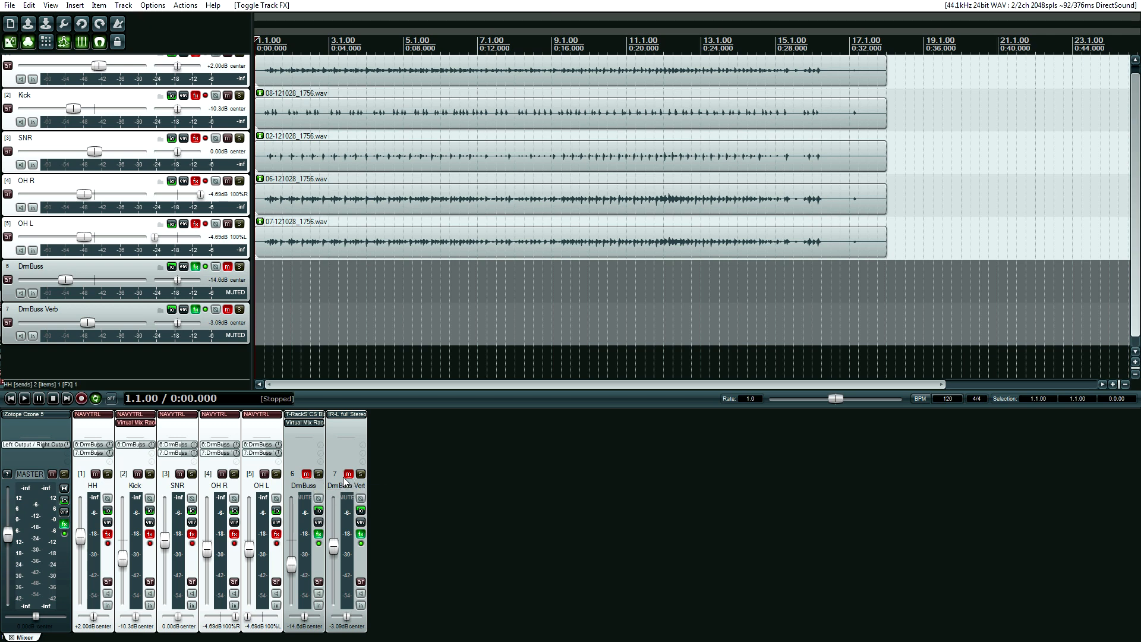
Play the drums from the project start, switching the effects on HH, Kick, SNR, OH R and OH L between enabled and bypassed
click(108, 543)
key(space)
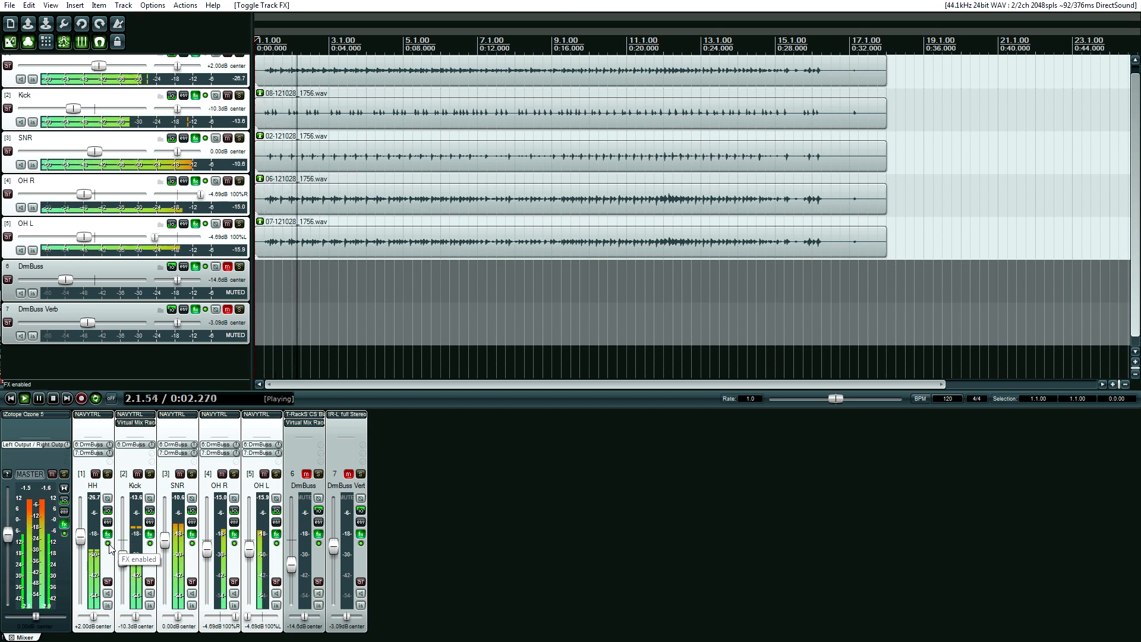
click(108, 543)
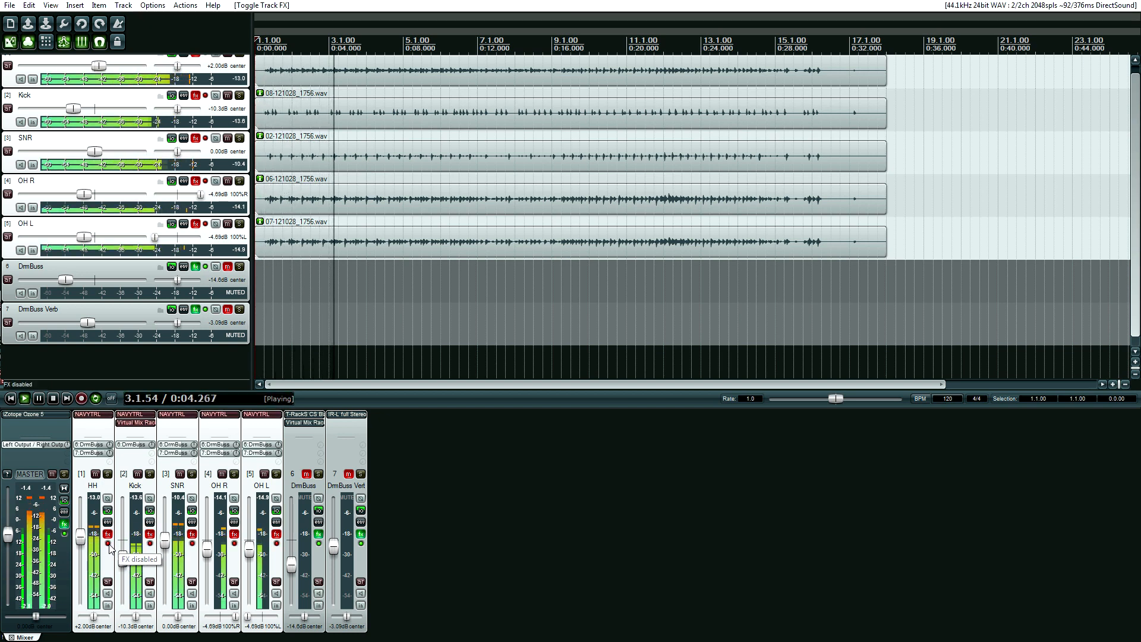
click(109, 543)
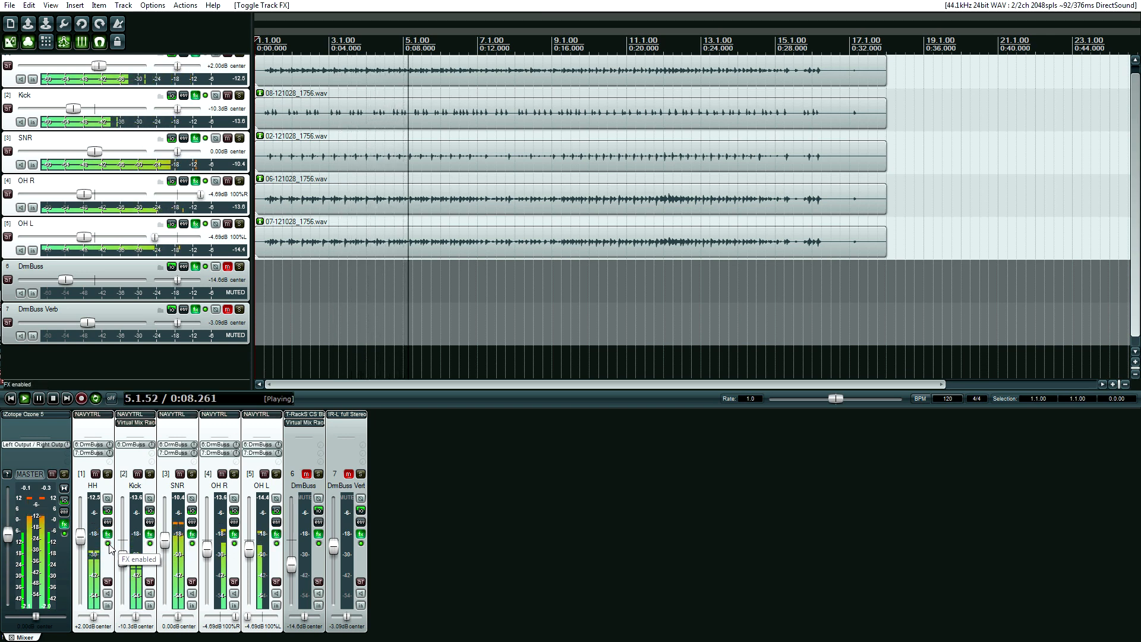
click(108, 543)
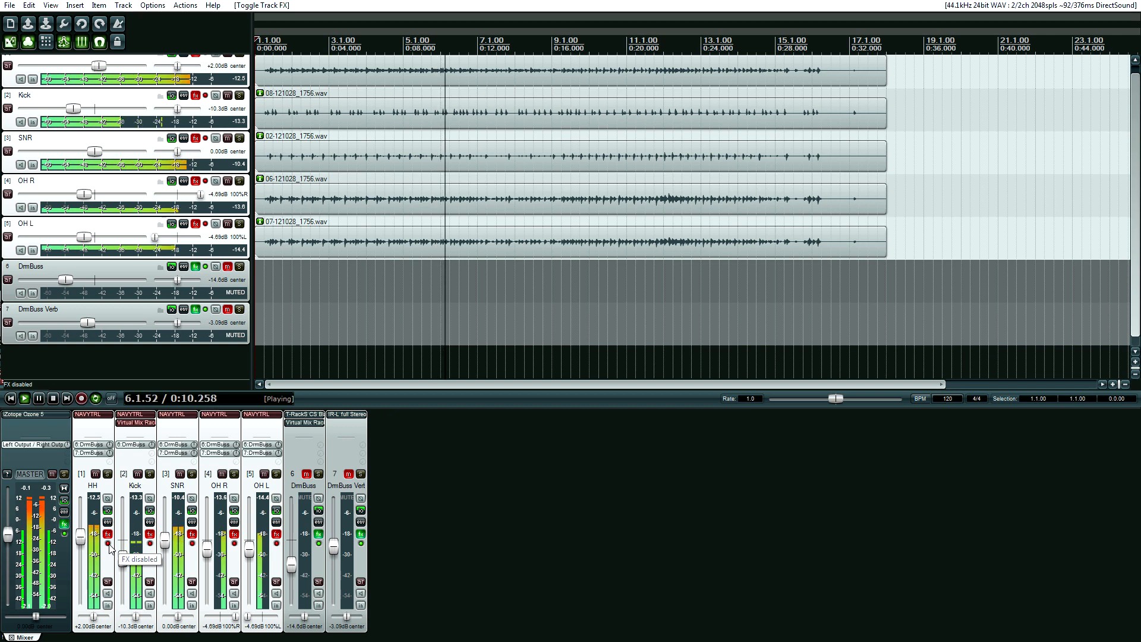
click(108, 544)
Compare the drums with DrmBuss and DrmBuss Verb muted and unmuted, leaving only DrmBuss Verb muted, and stop playback
click(306, 473)
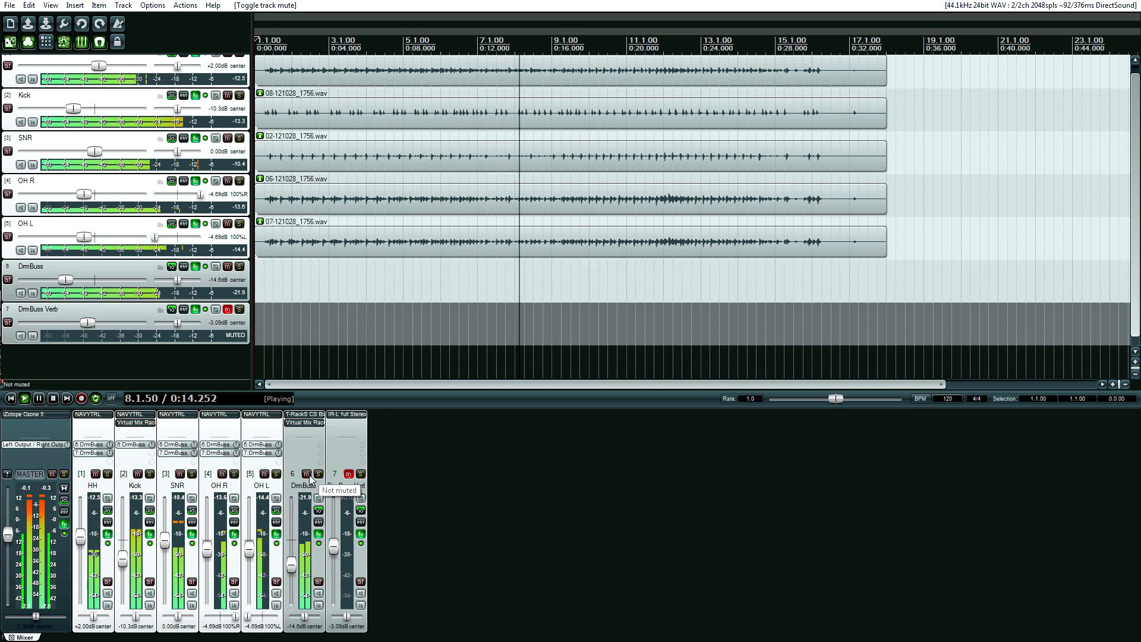
click(318, 475)
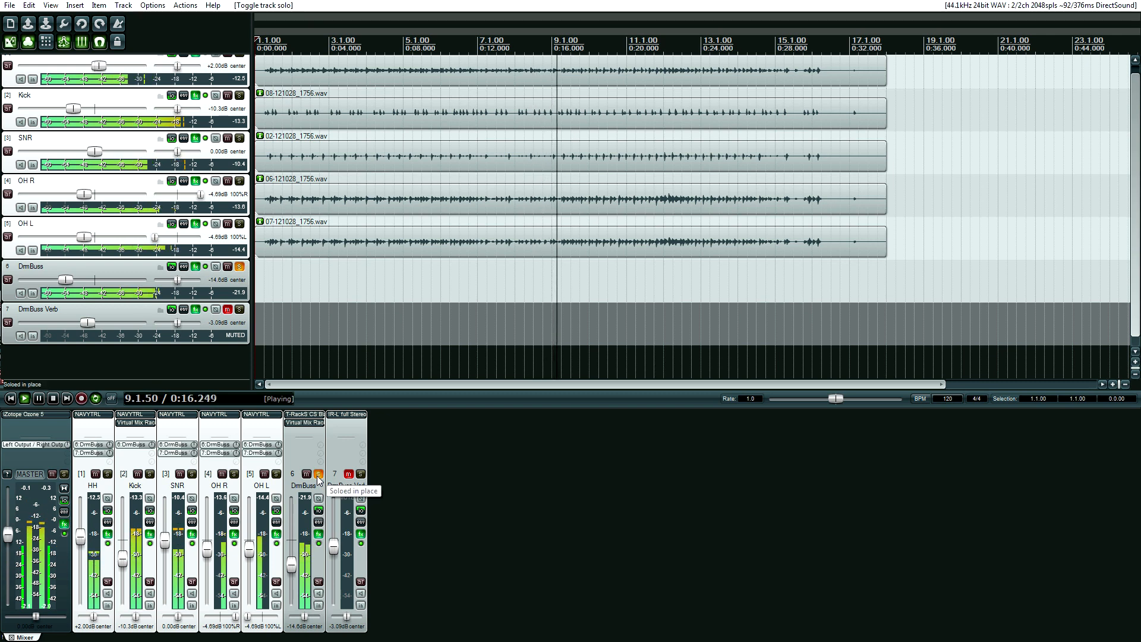
click(316, 477)
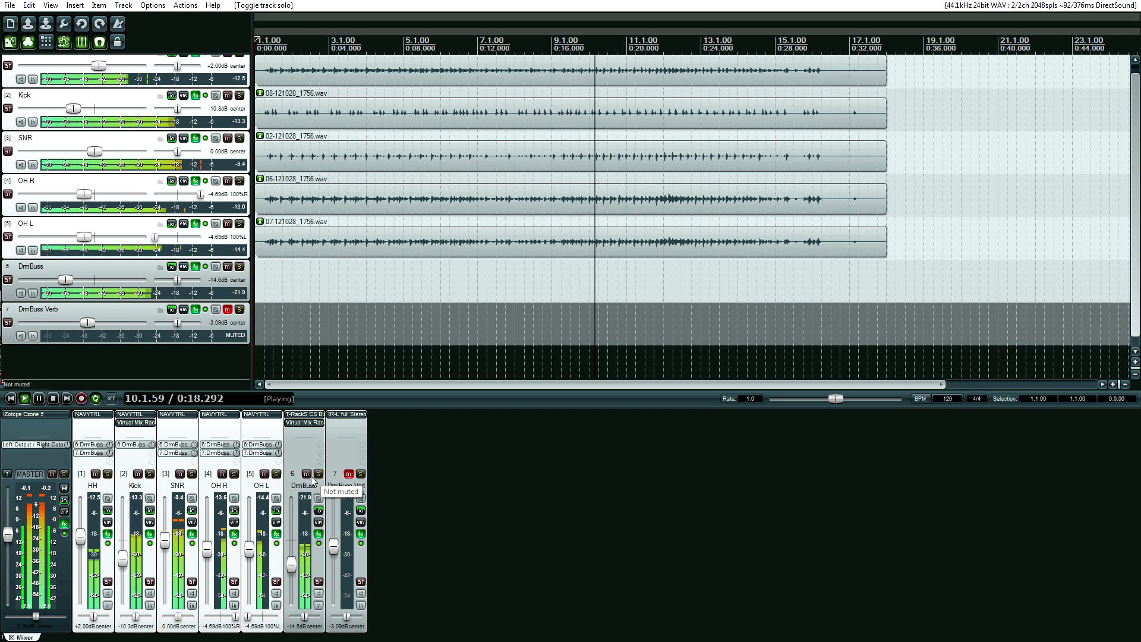
click(349, 477)
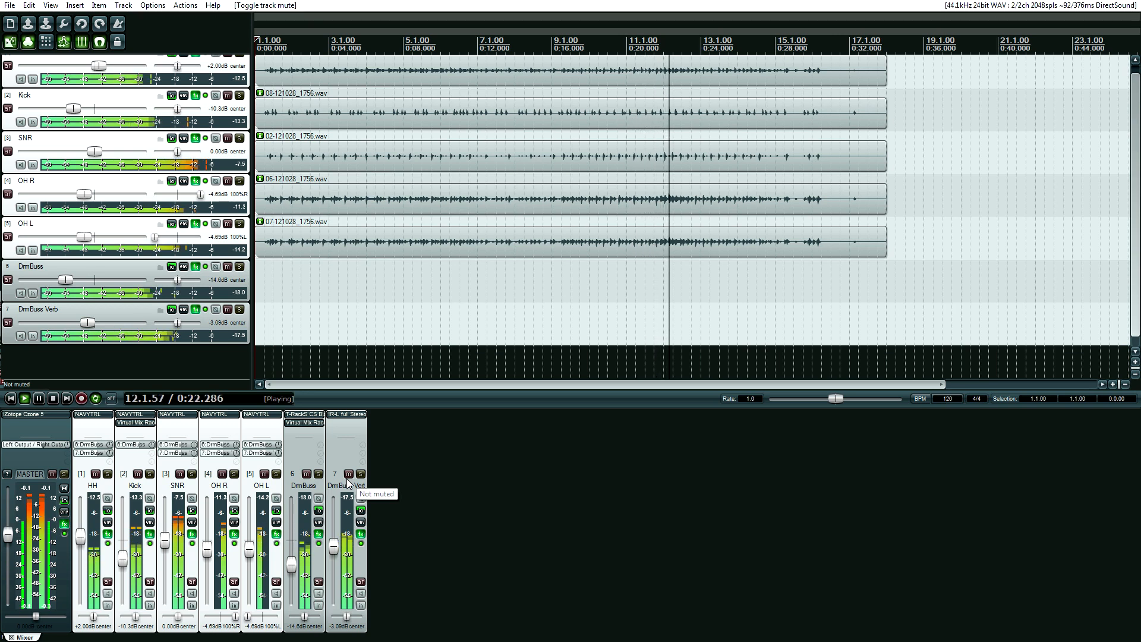
click(348, 476)
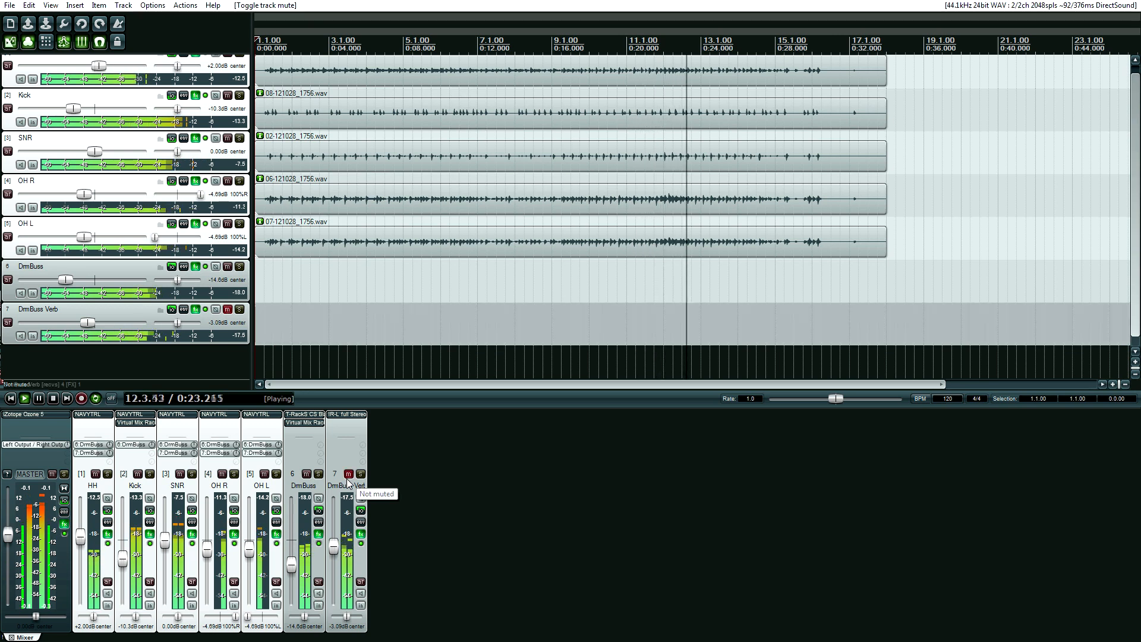
click(306, 475)
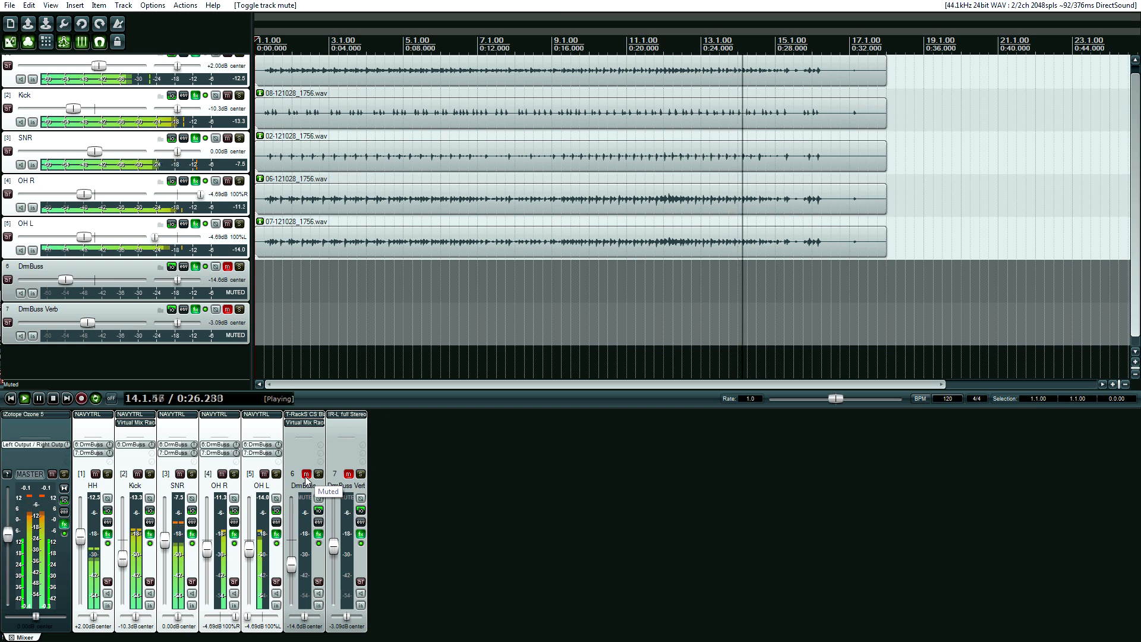
click(306, 475)
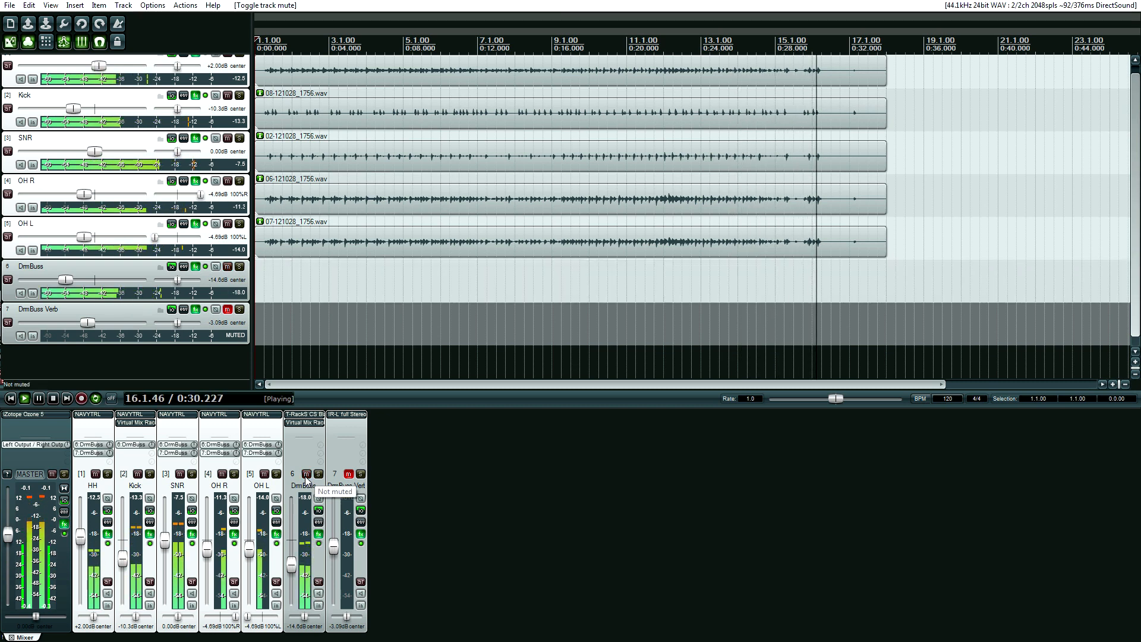
key(space)
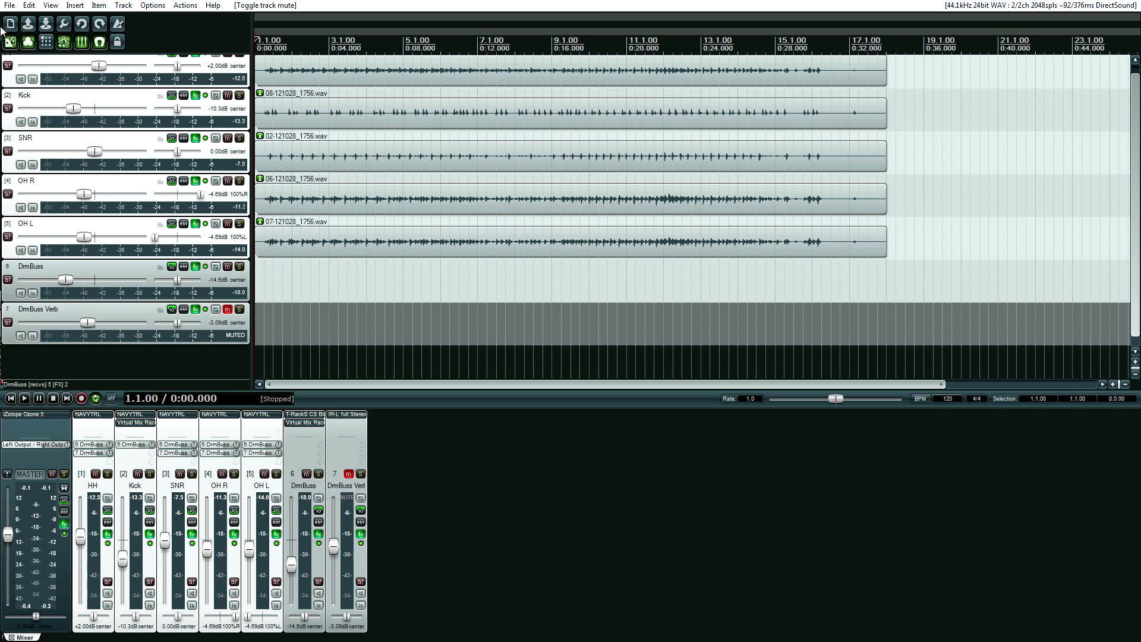
Set the project sample rate to 96000 Hz in the project settings
click(11, 8)
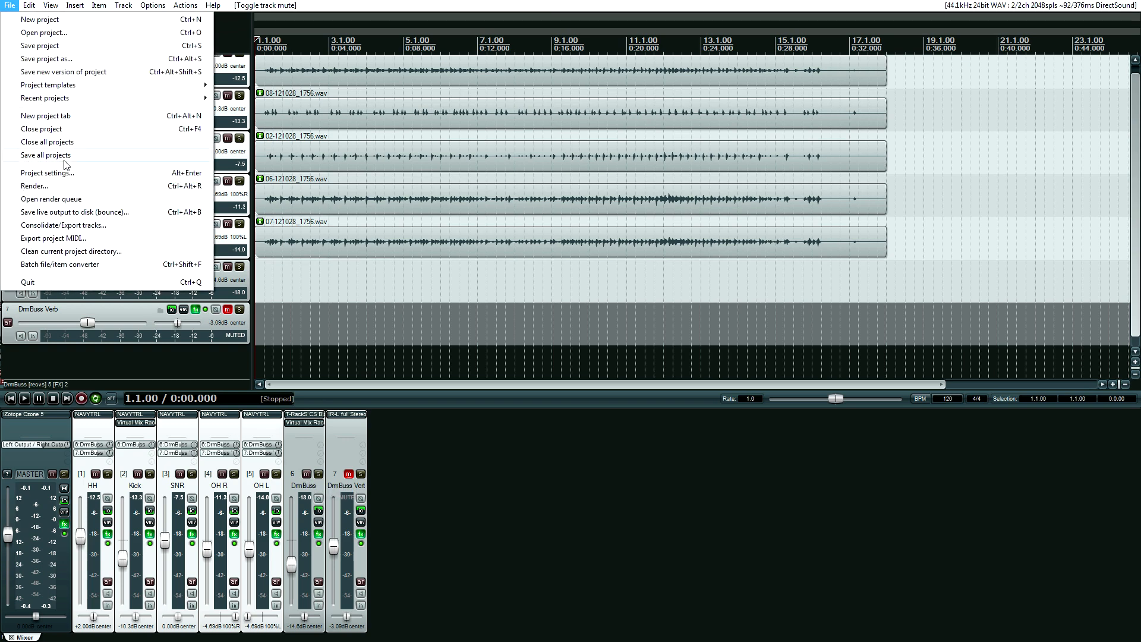
click(69, 176)
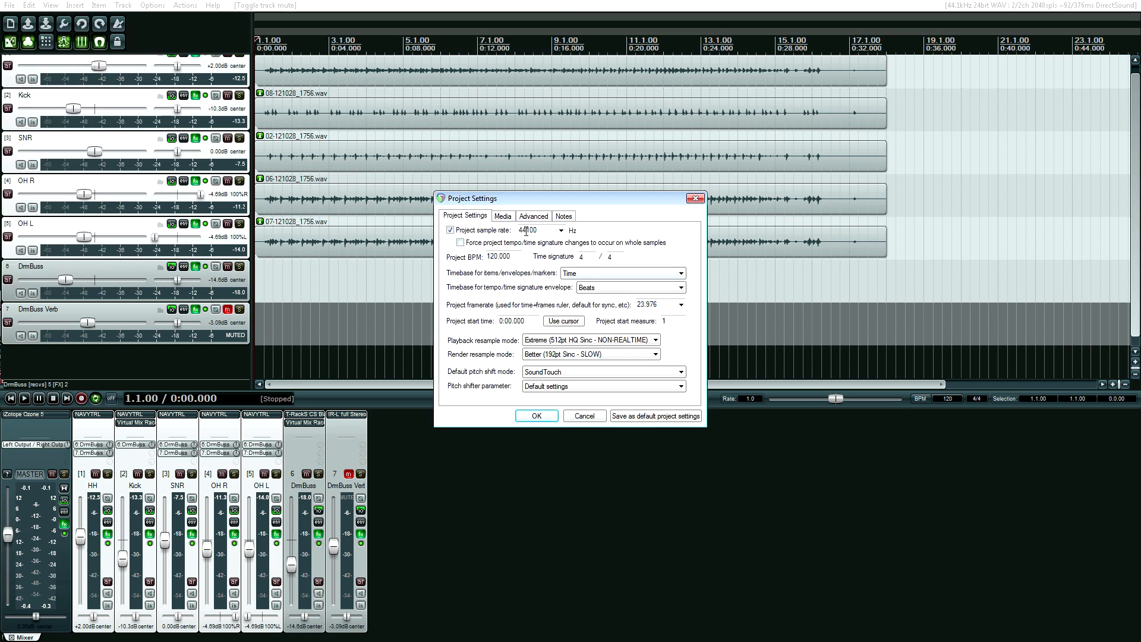
click(560, 230)
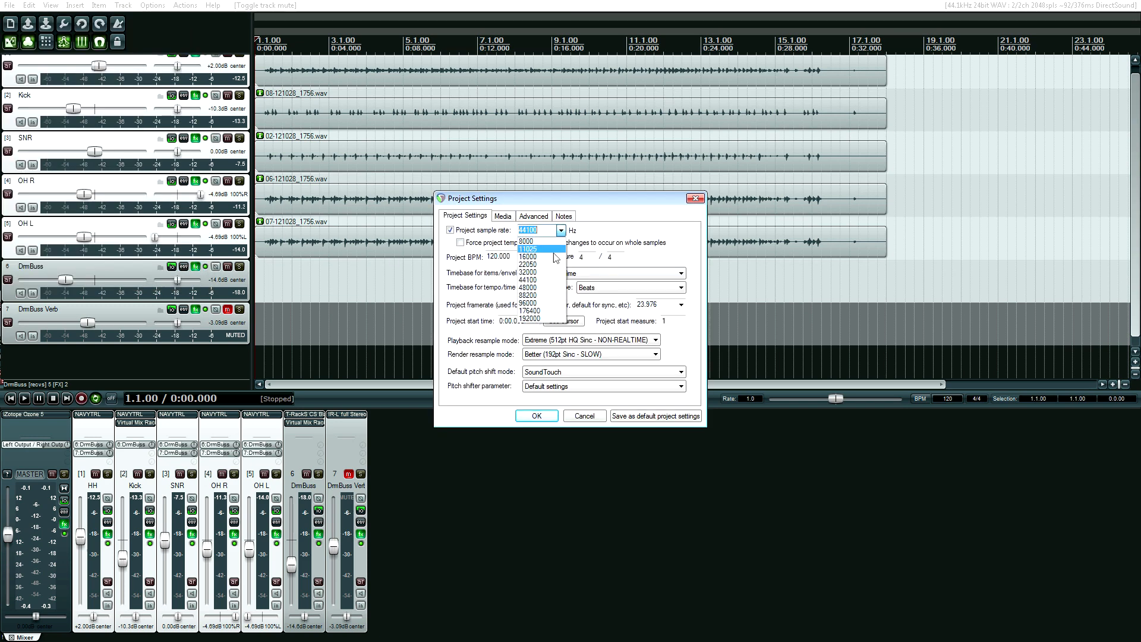
click(529, 302)
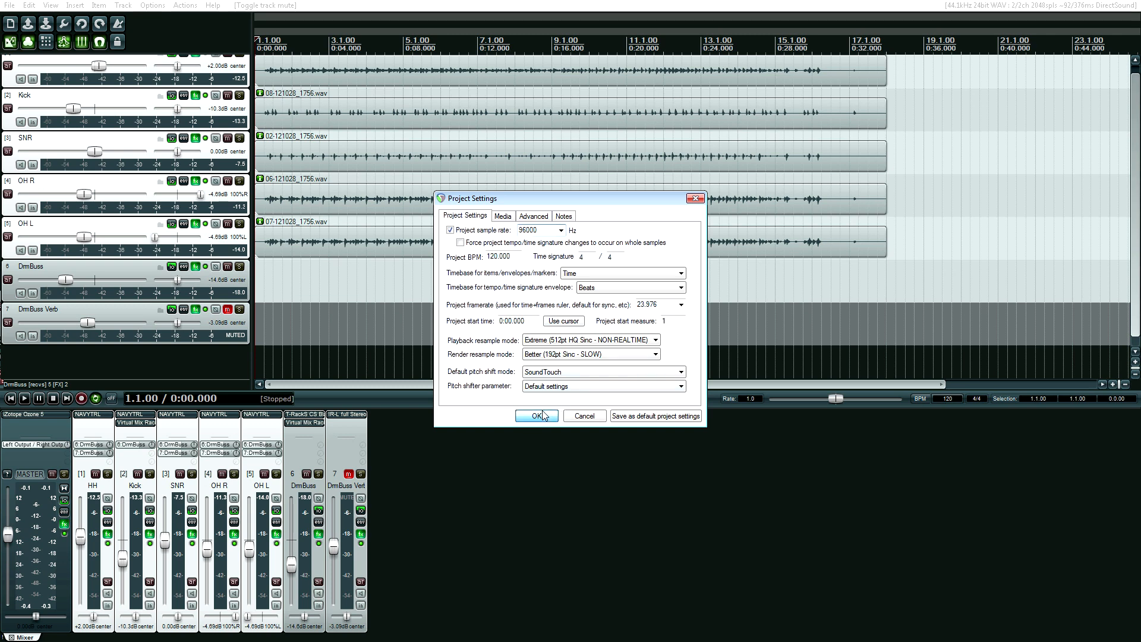
click(536, 415)
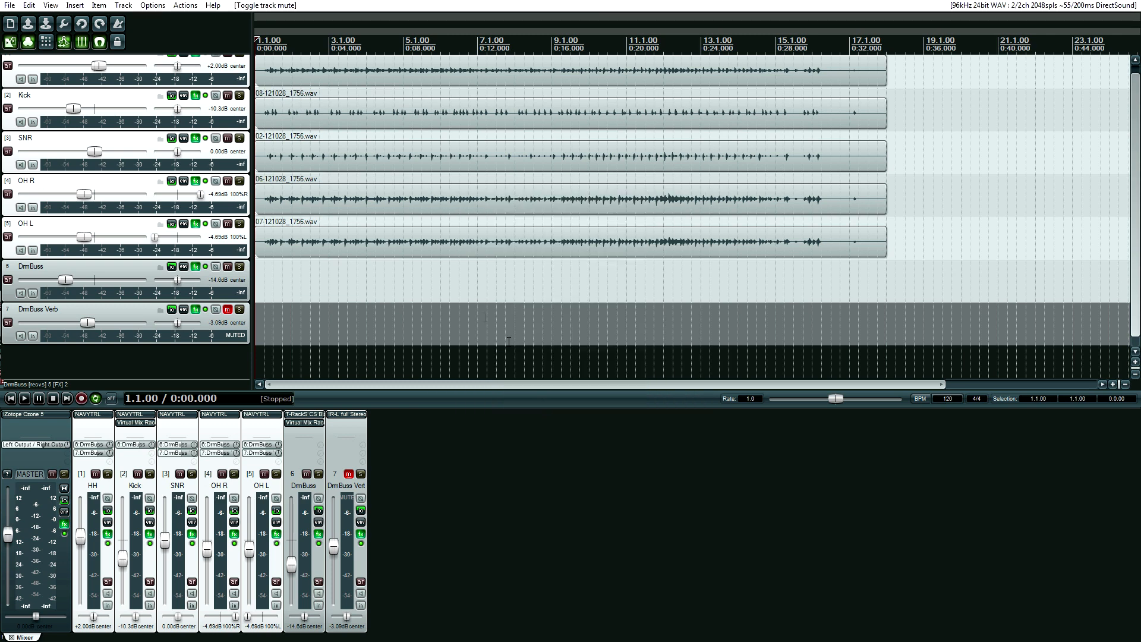
click(312, 279)
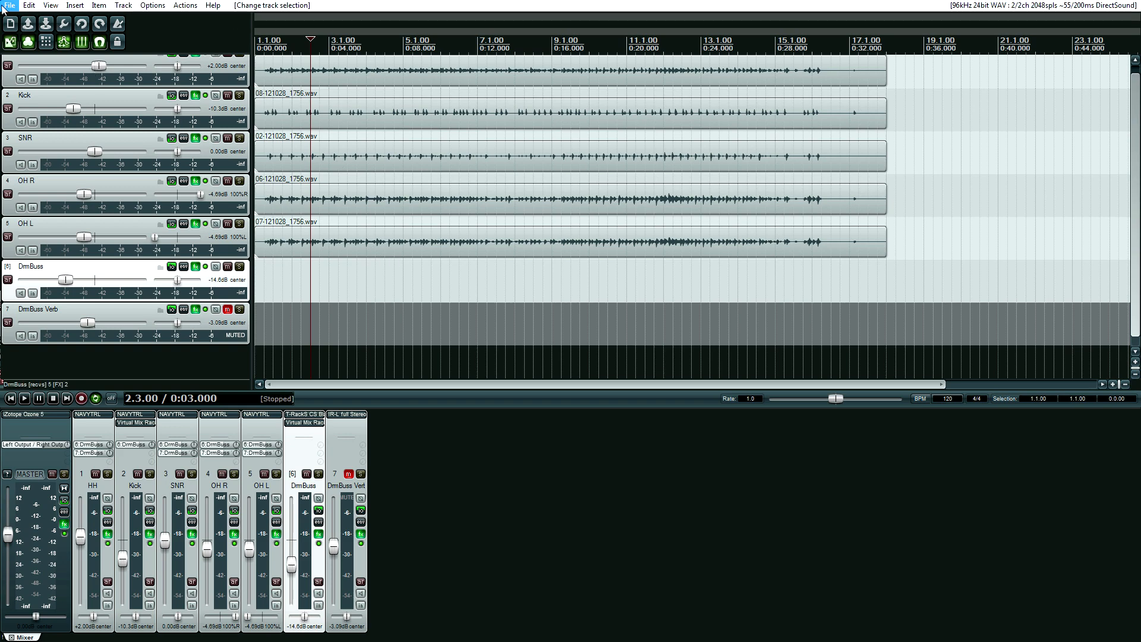
click(7, 7)
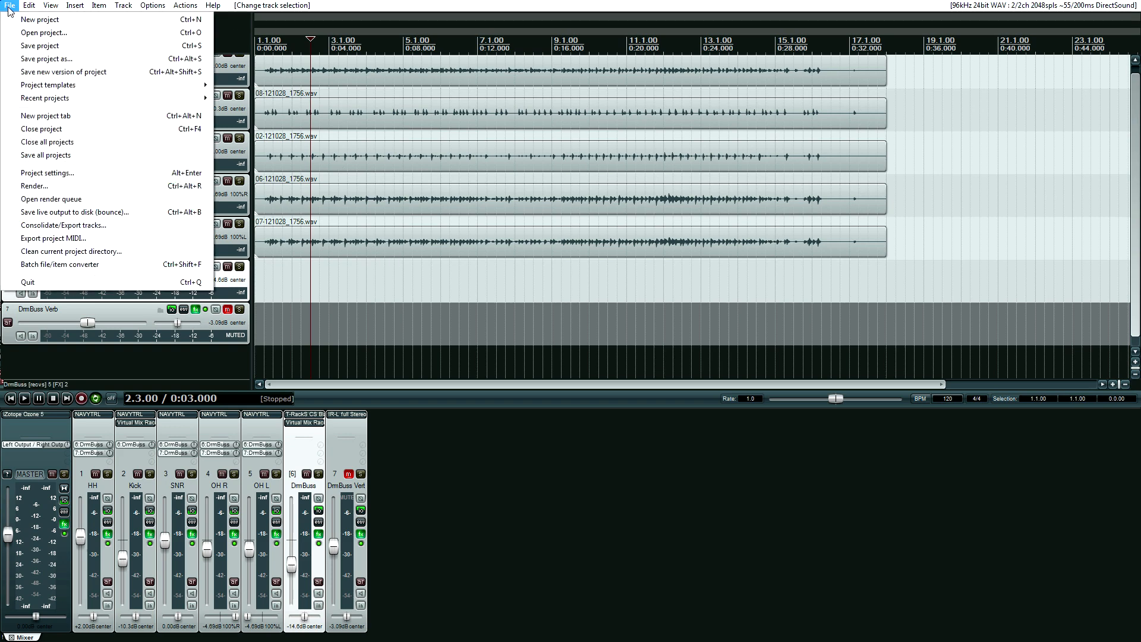
click(58, 142)
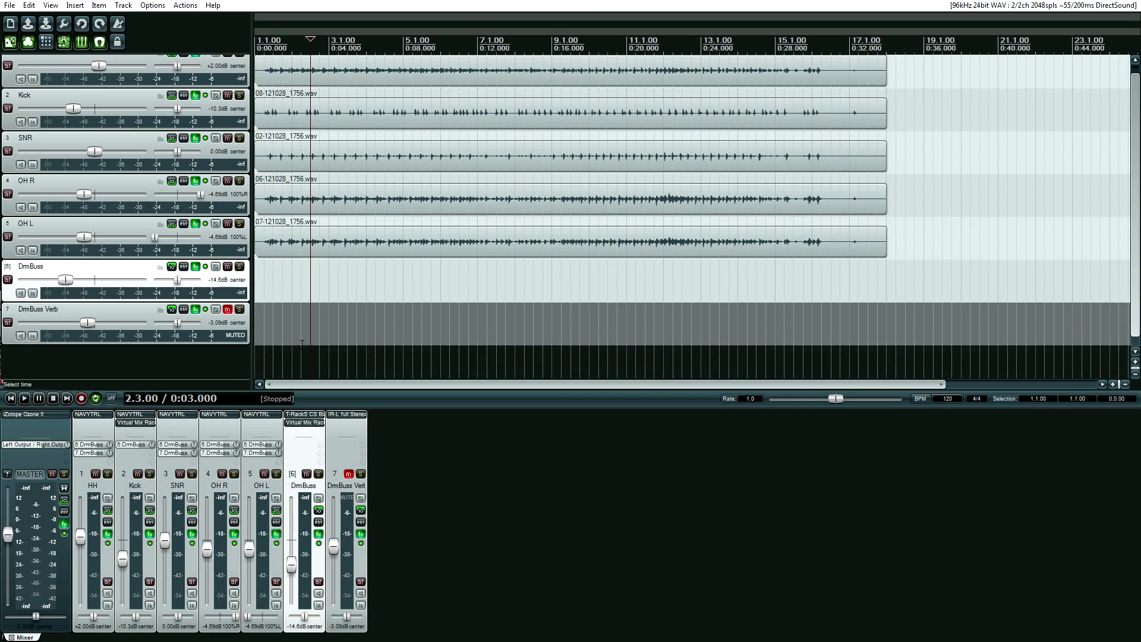
Place the play cursor at 1.2.00 and bypass the effects on all tracks from HH through OH L
click(276, 331)
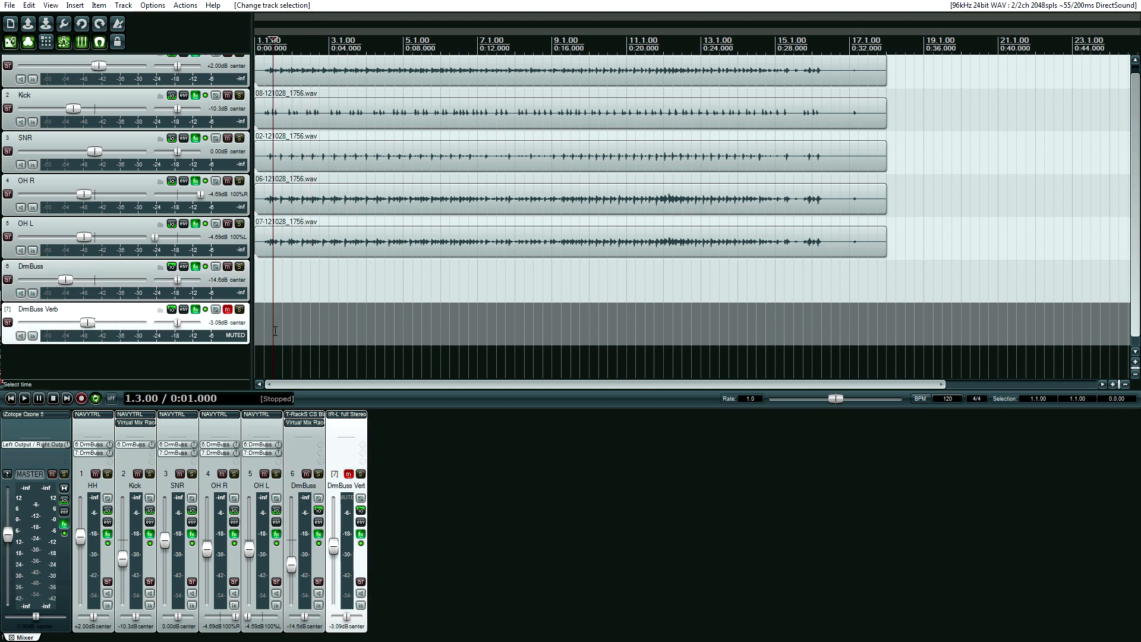
click(265, 339)
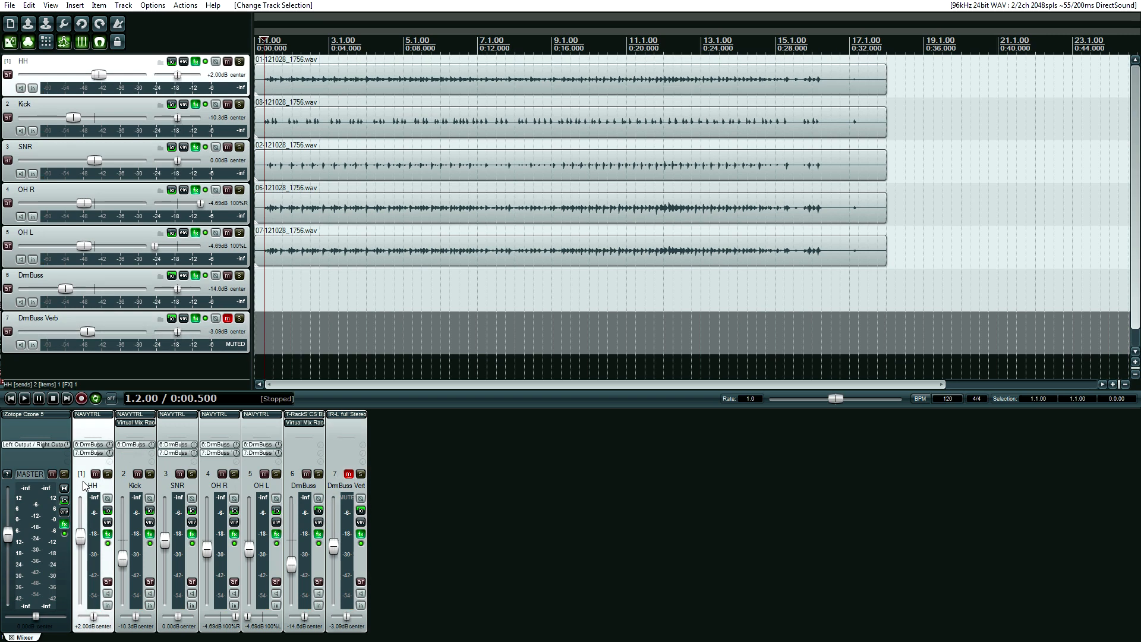
click(88, 485)
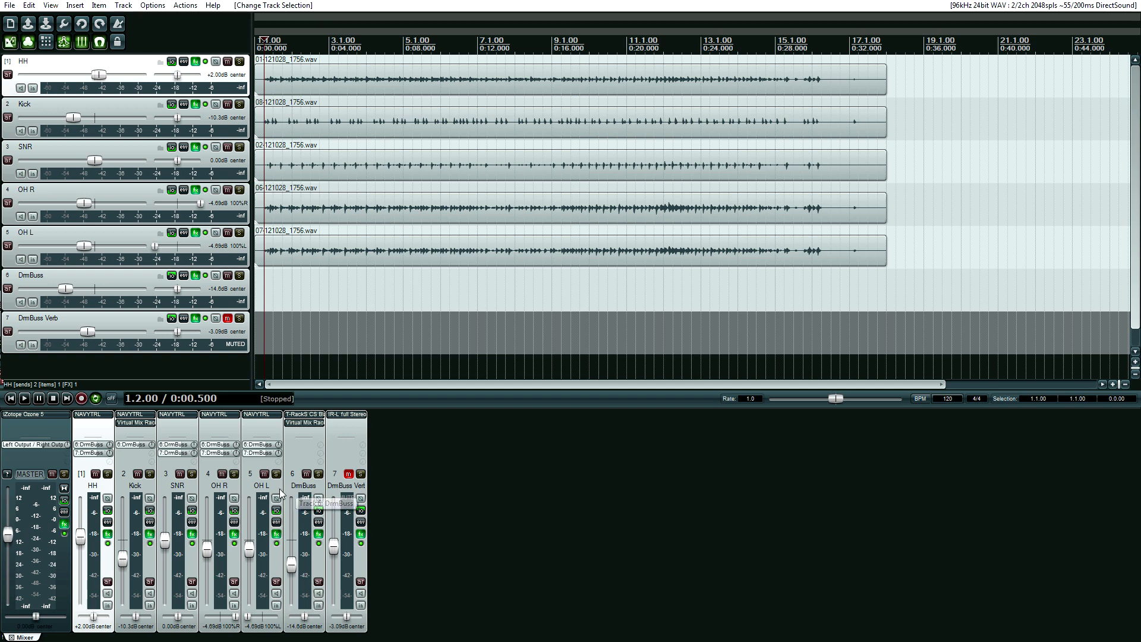
shift+click(277, 492)
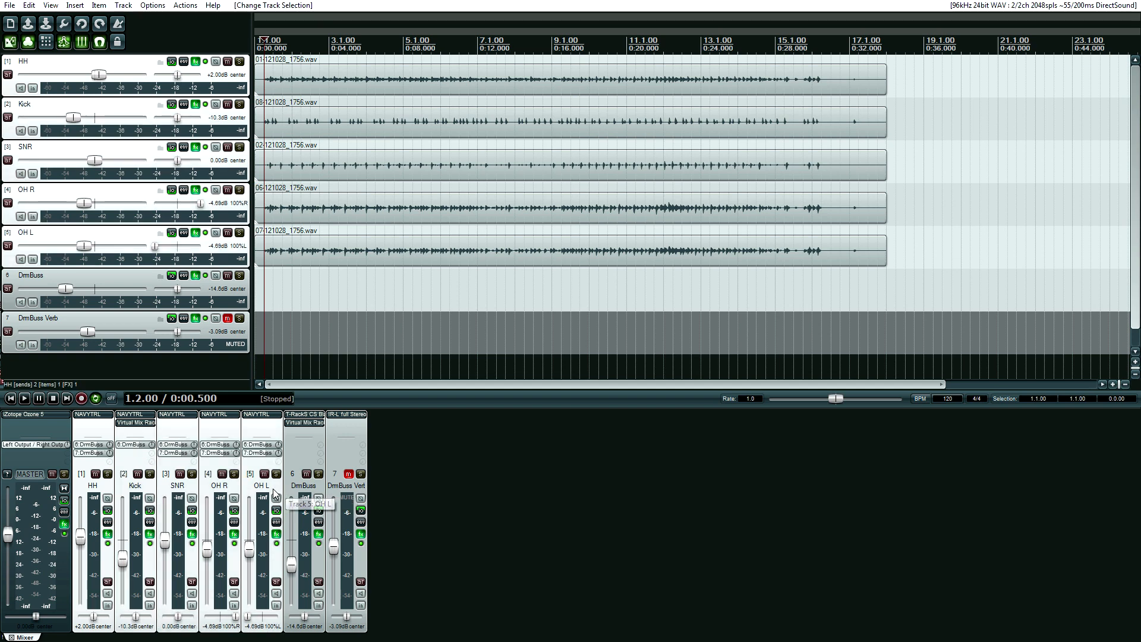
click(277, 543)
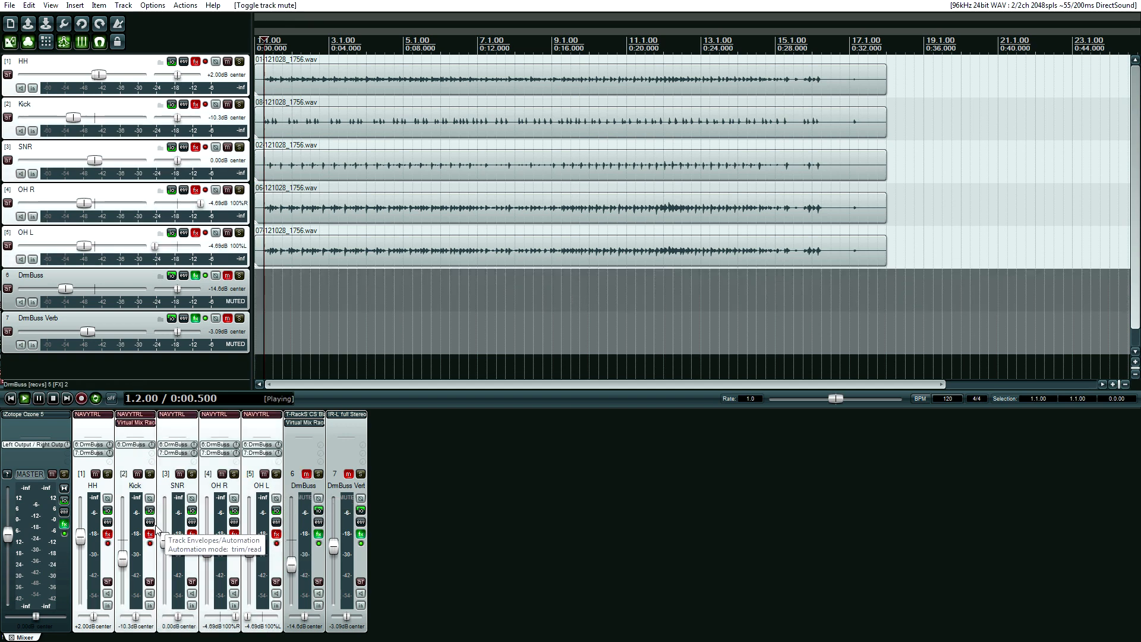
Play the drums at 96 kHz with DrmBuss muted, comparing the five drum tracks with effects bypassed and enabled
key(space)
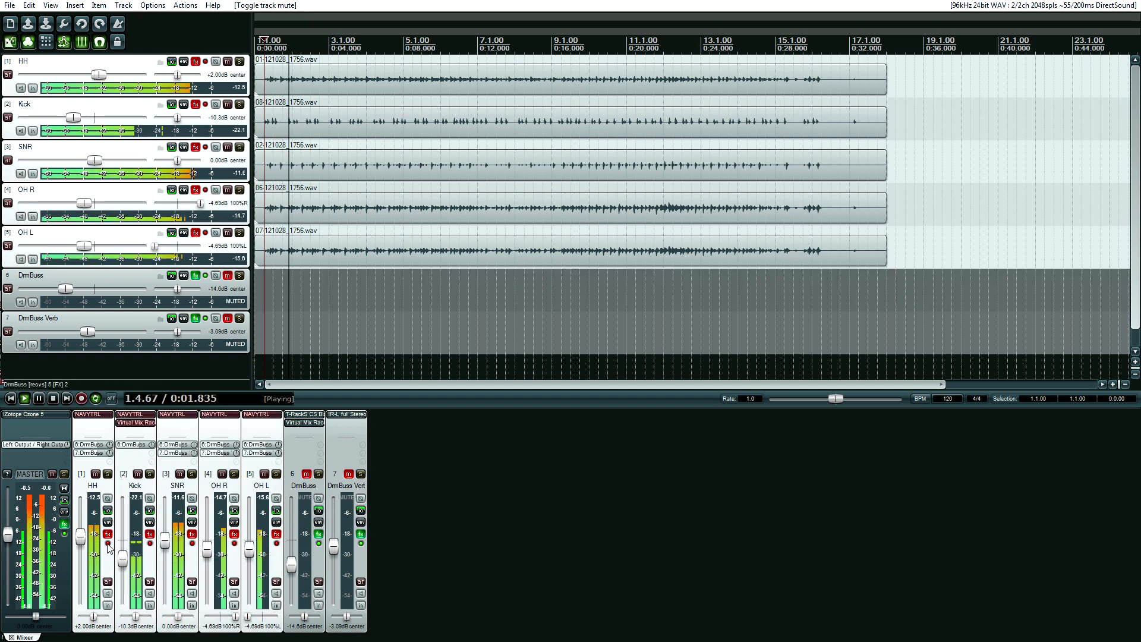
click(107, 543)
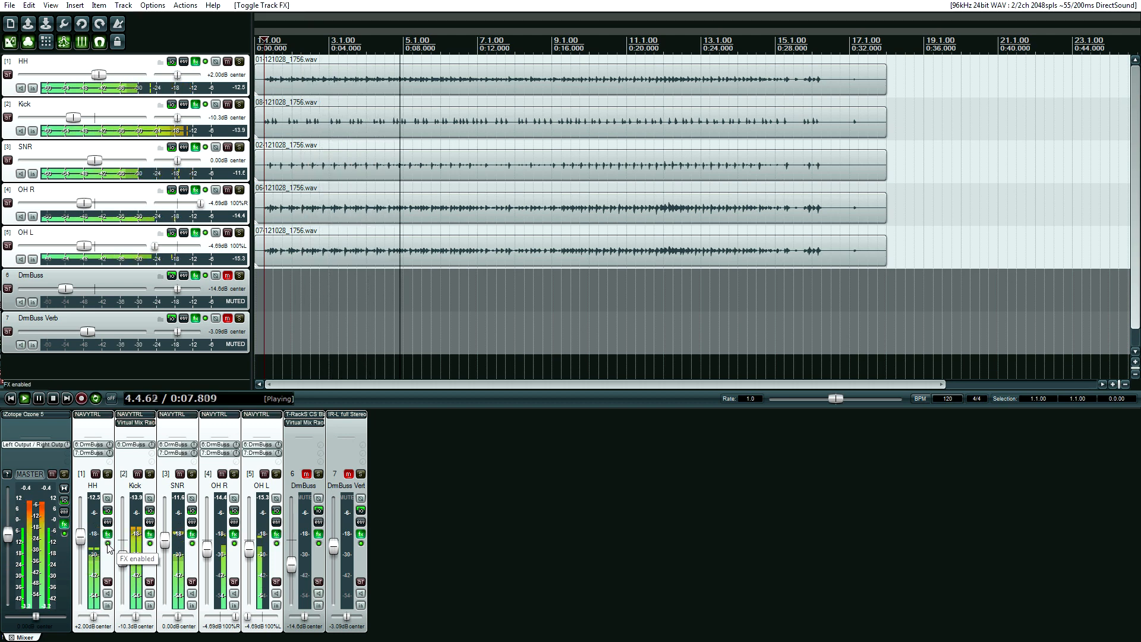
click(108, 543)
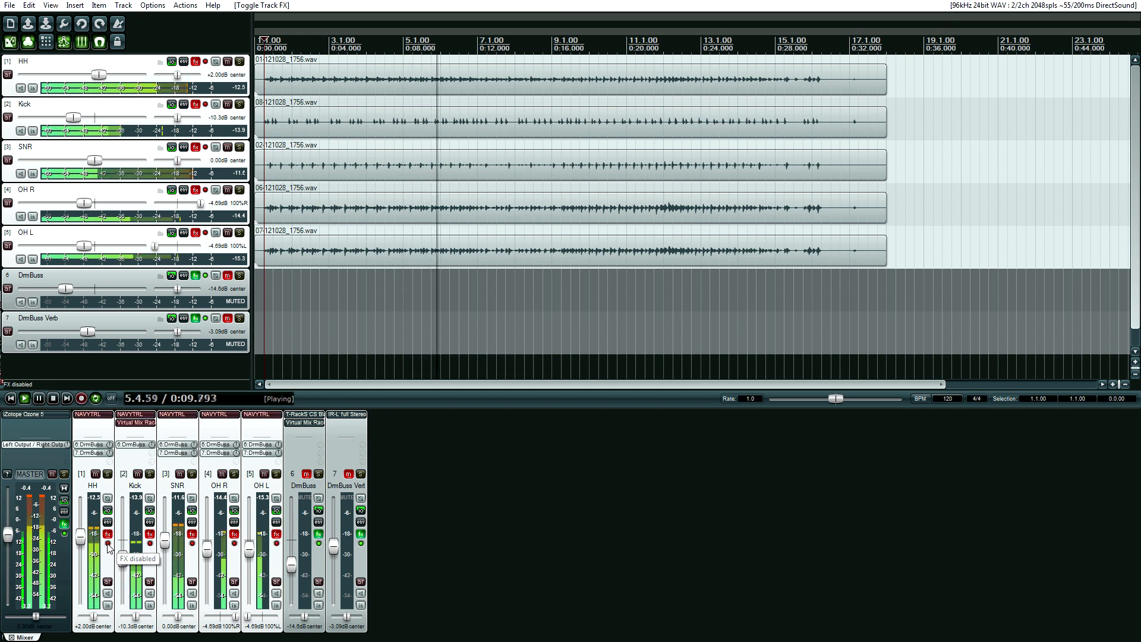
click(108, 543)
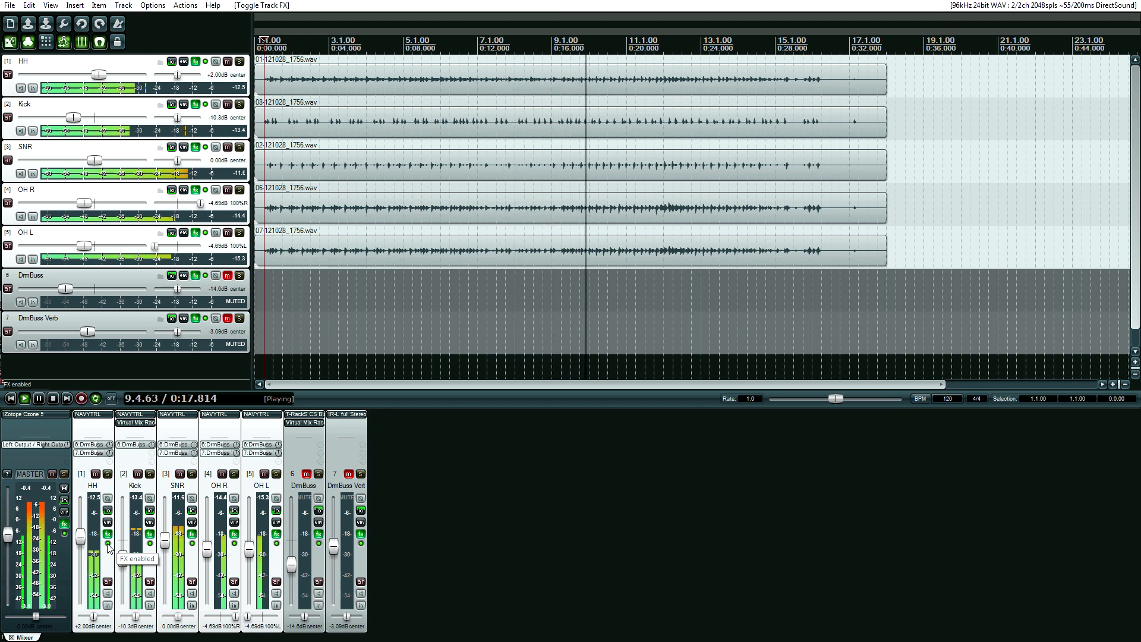
click(108, 544)
click(108, 544)
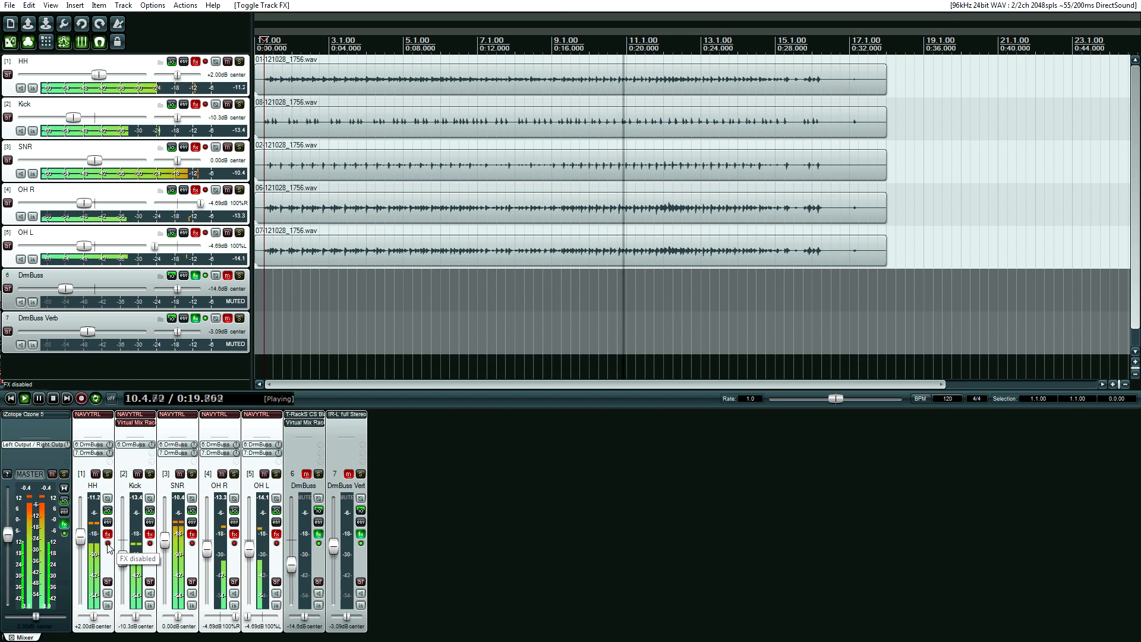
Unmute DrmBuss and compare the five drum tracks with effects bypassed and enabled, restarting playback from 1.2.00 and leaving the effects enabled
click(306, 474)
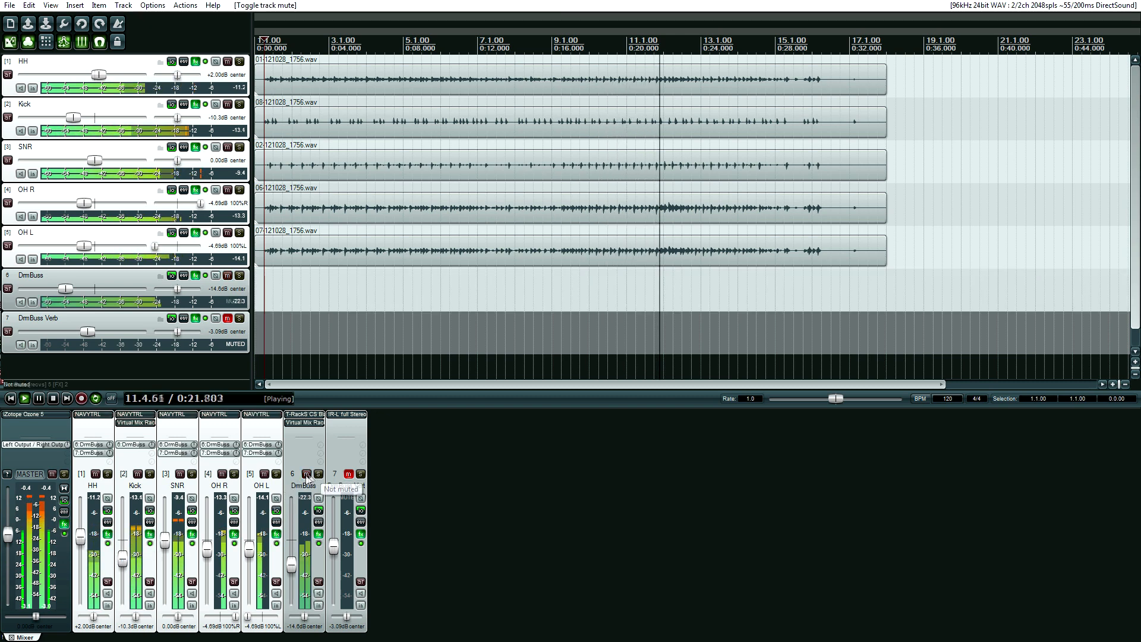
click(108, 544)
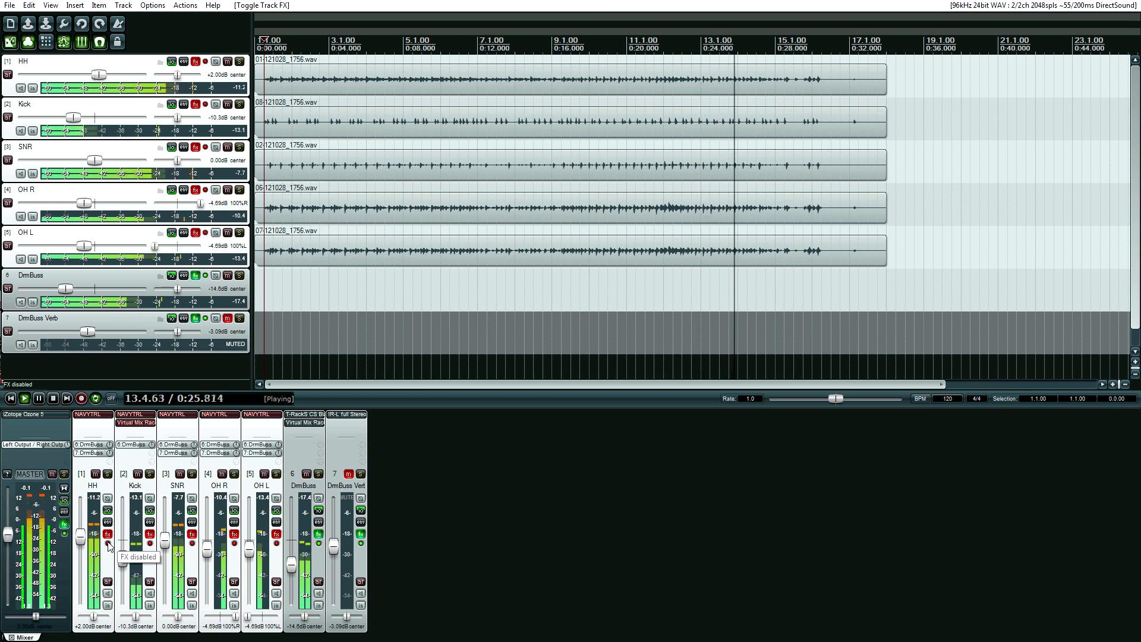
click(108, 544)
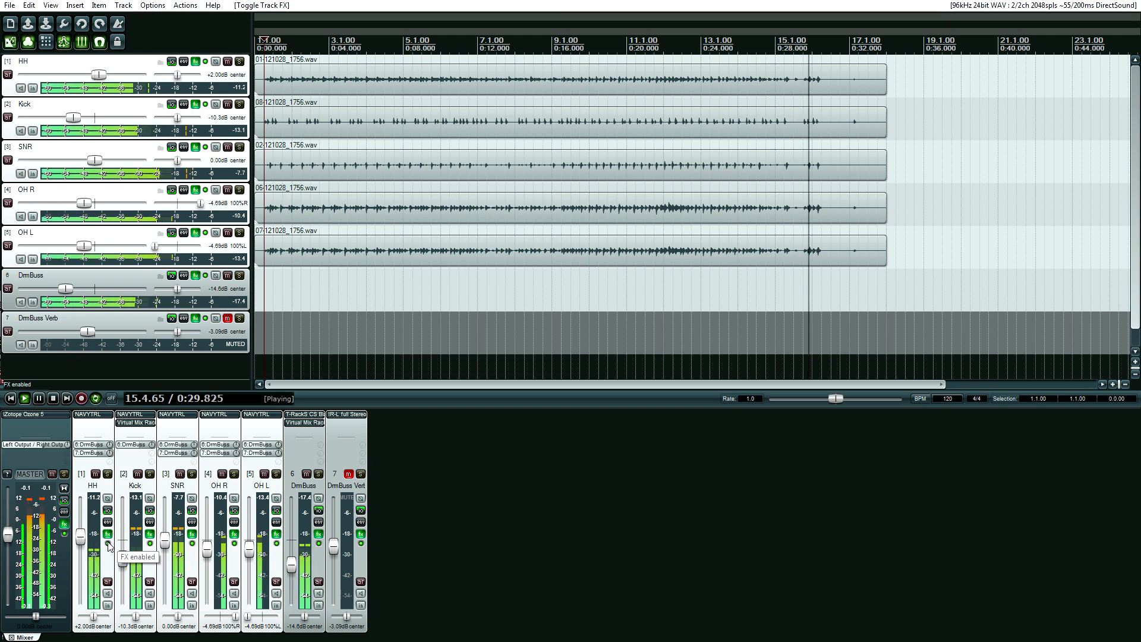
key(space)
key(space)
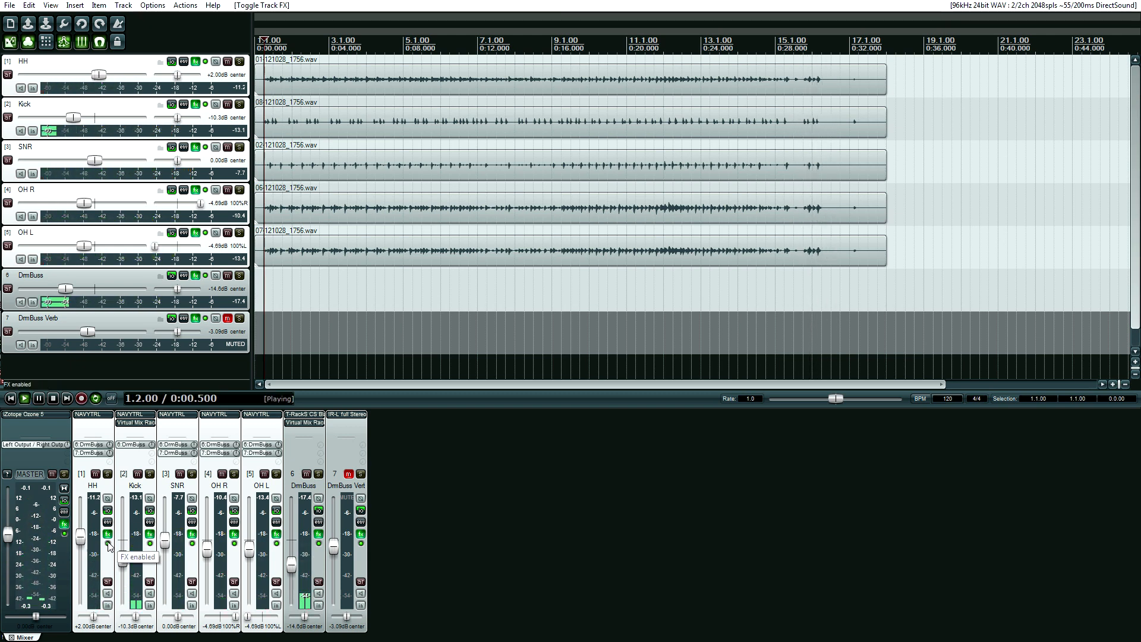
click(108, 543)
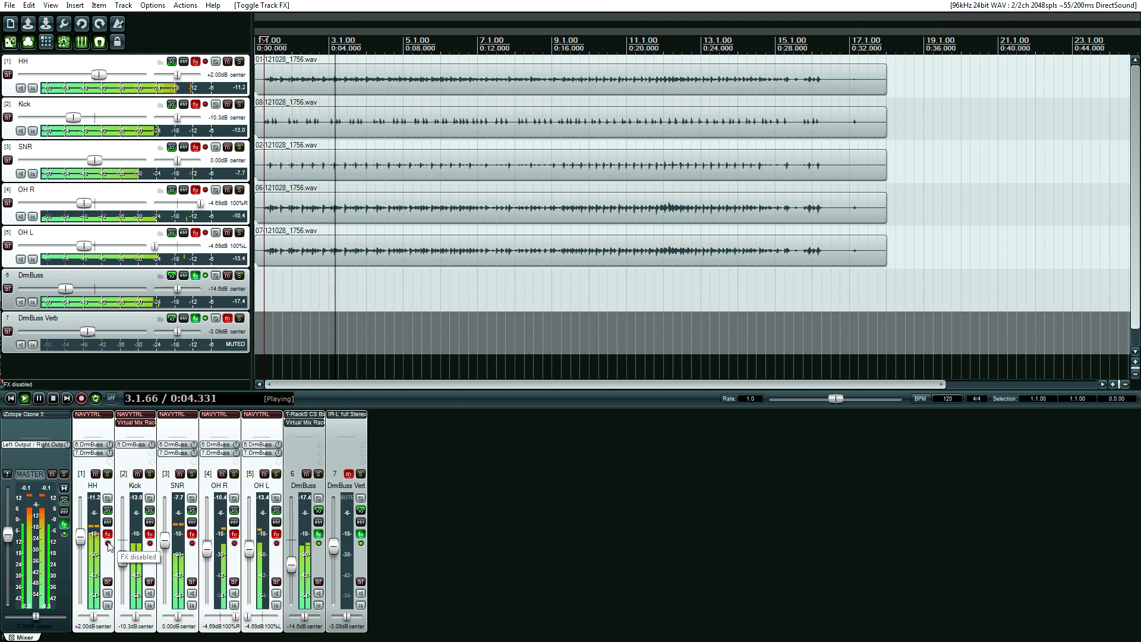
click(108, 543)
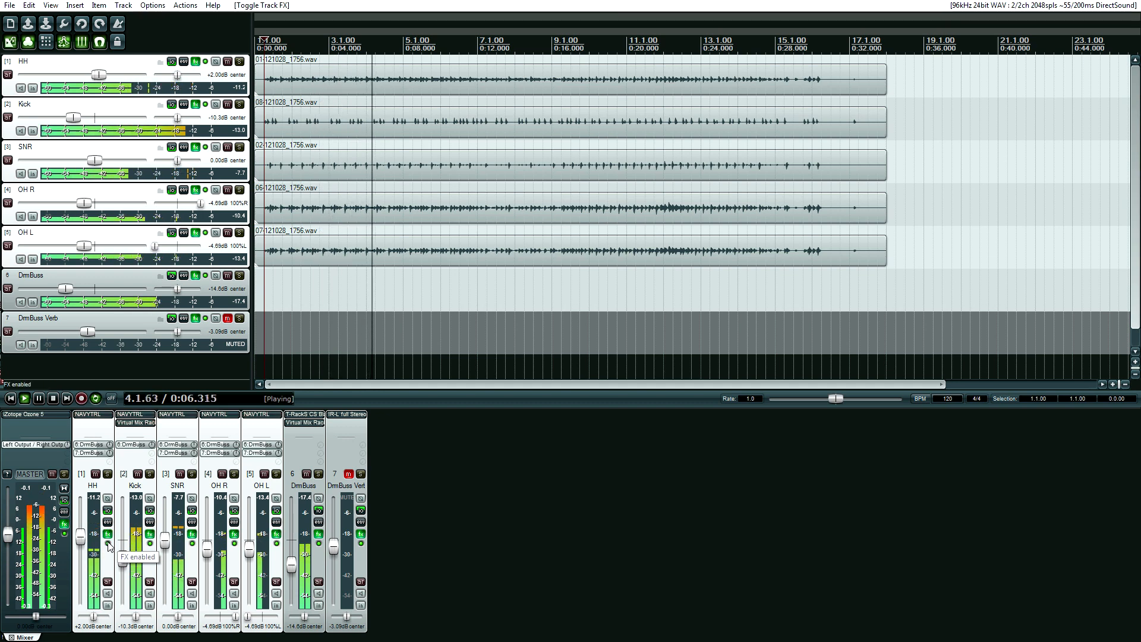
Unmute DrmBuss Verb during playback, inspect its IR-L full Stereo reverb settings, close the plugin and stop playback
click(348, 473)
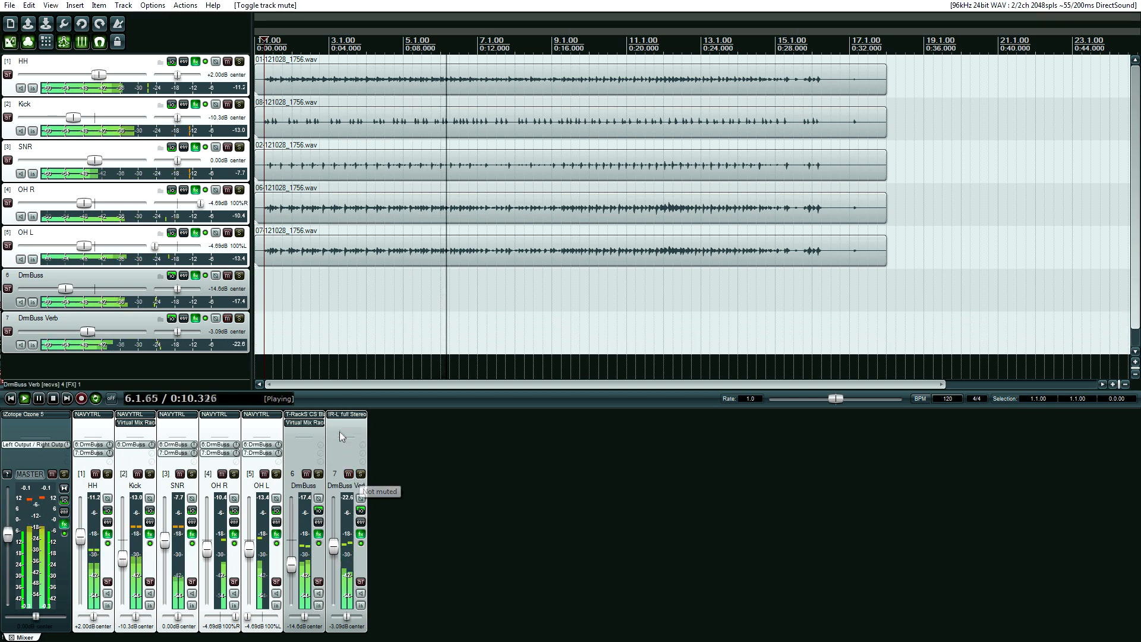
click(344, 413)
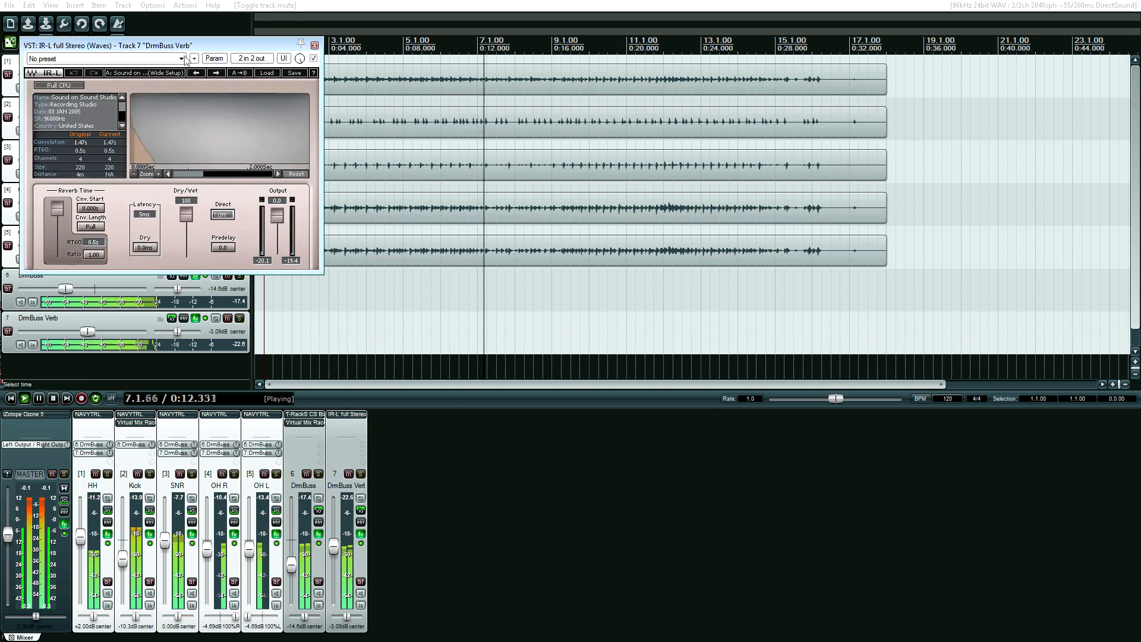
drag(183, 50, 605, 309)
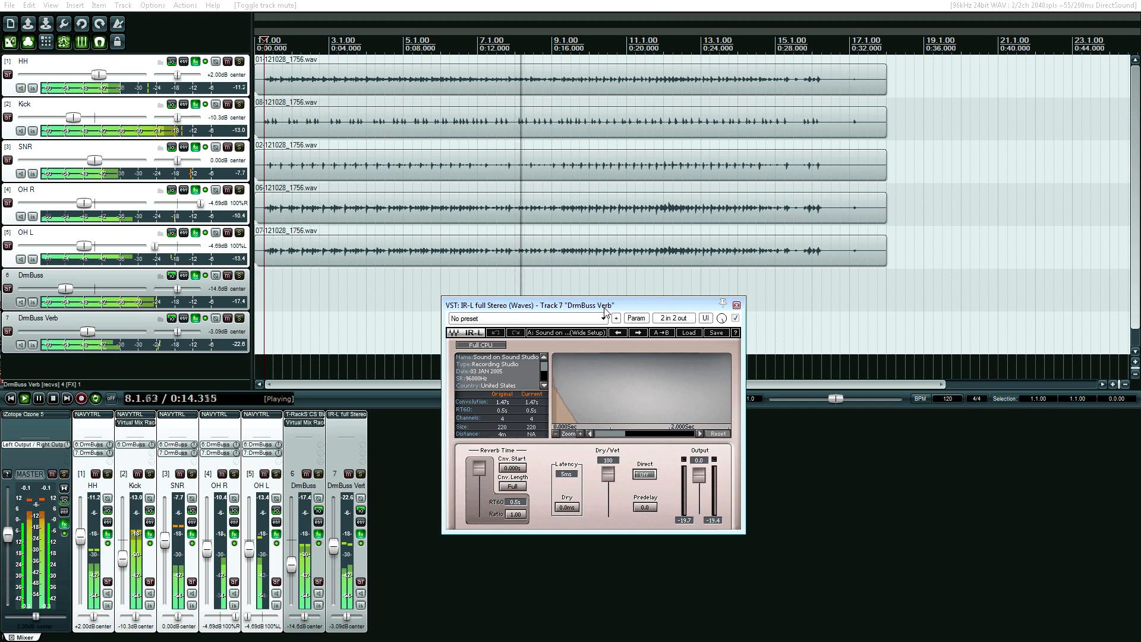
click(736, 306)
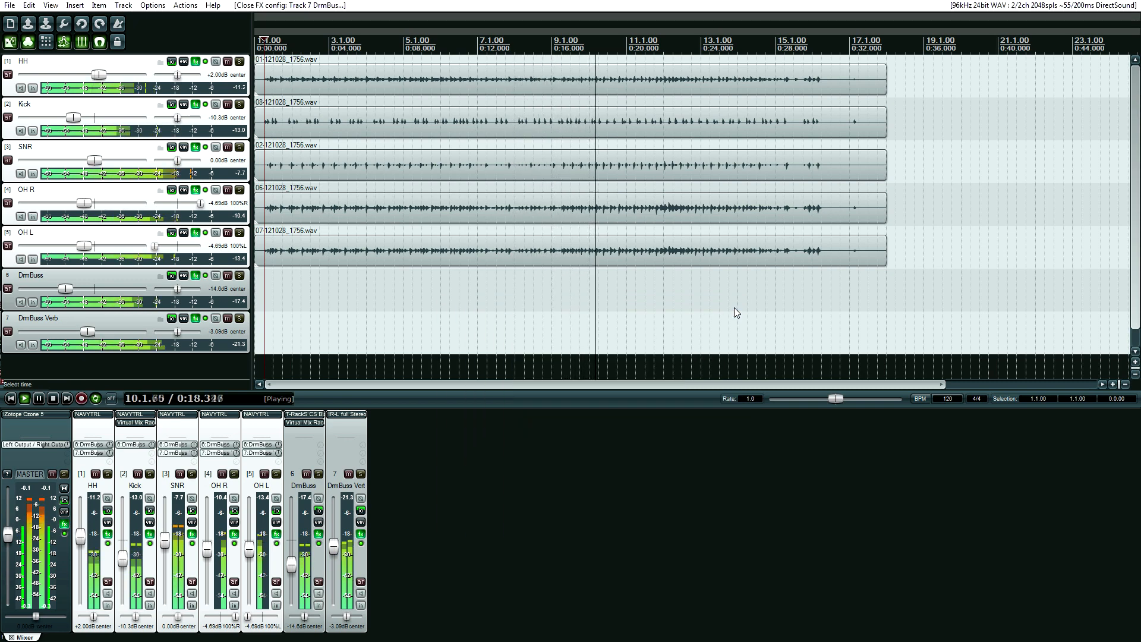
key(space)
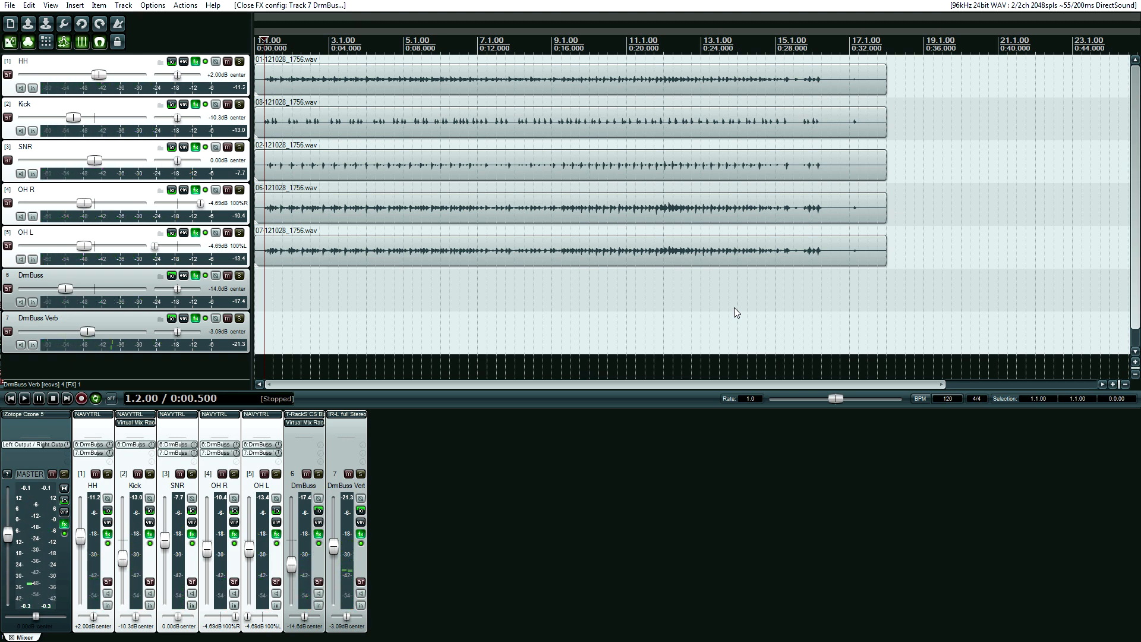